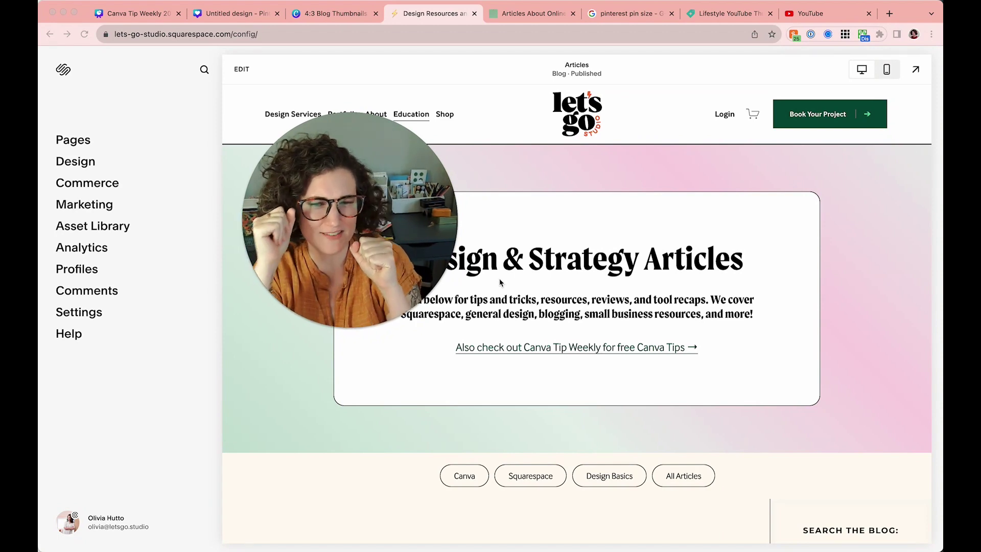
- Scroll through the blog's Articles page and its post cards
mouse_move(414, 225)
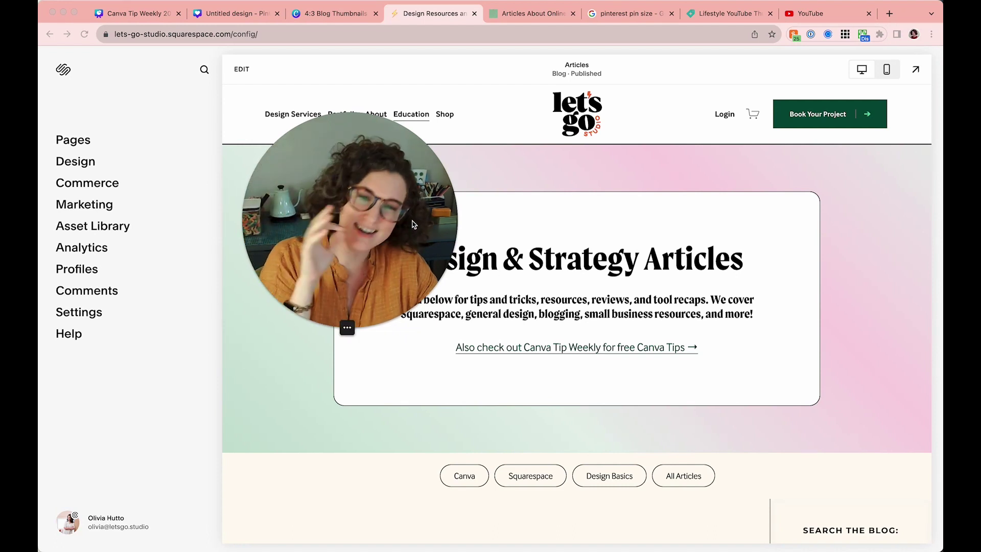
left_click_drag(414, 225, 597, 201)
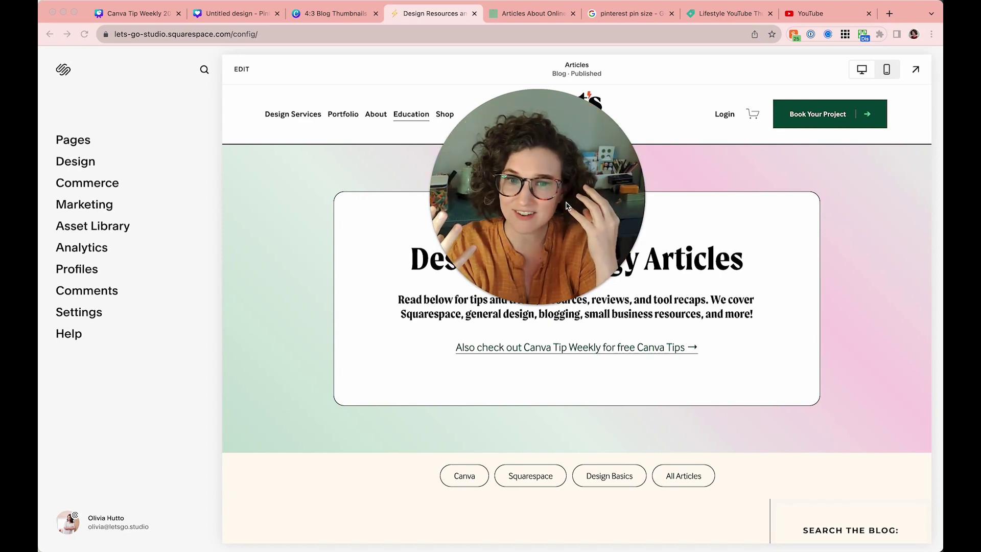
scroll(265, 287, "down", 5)
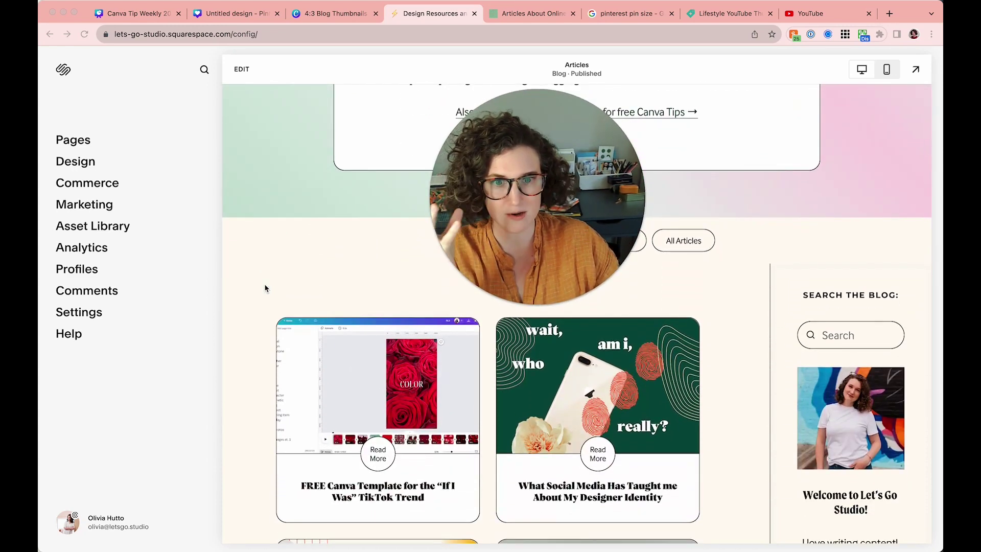
scroll(265, 288, "up", 5)
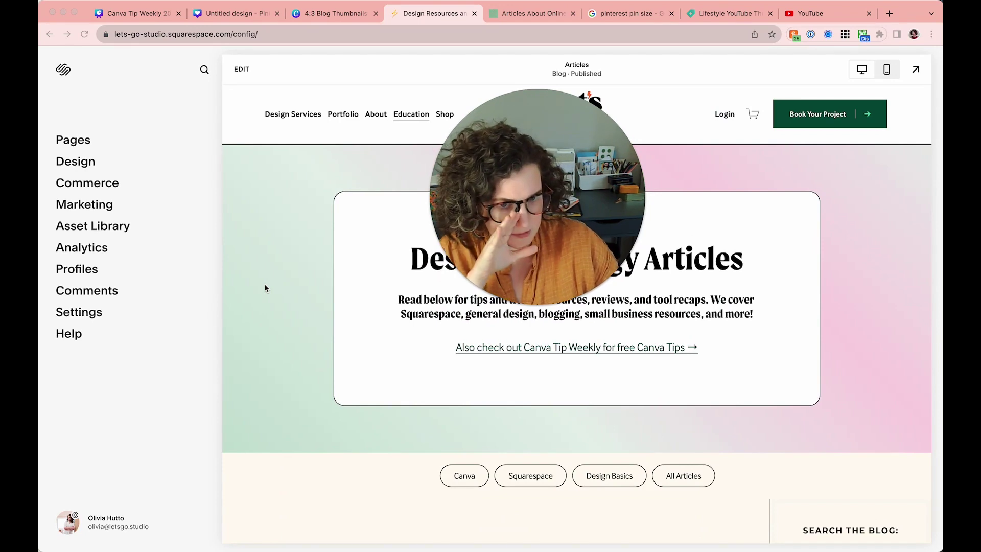
scroll(271, 266, "down", 4)
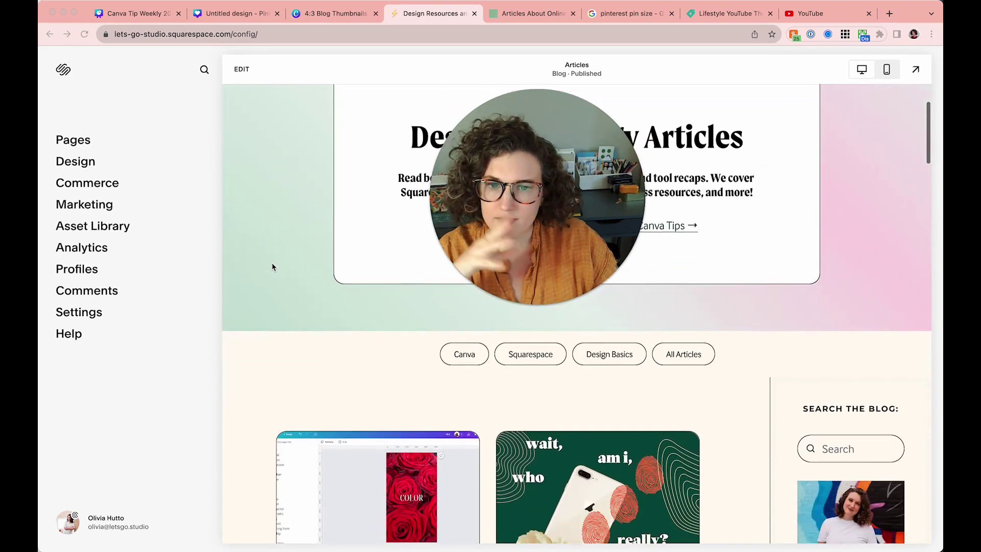
scroll(272, 267, "down", 2)
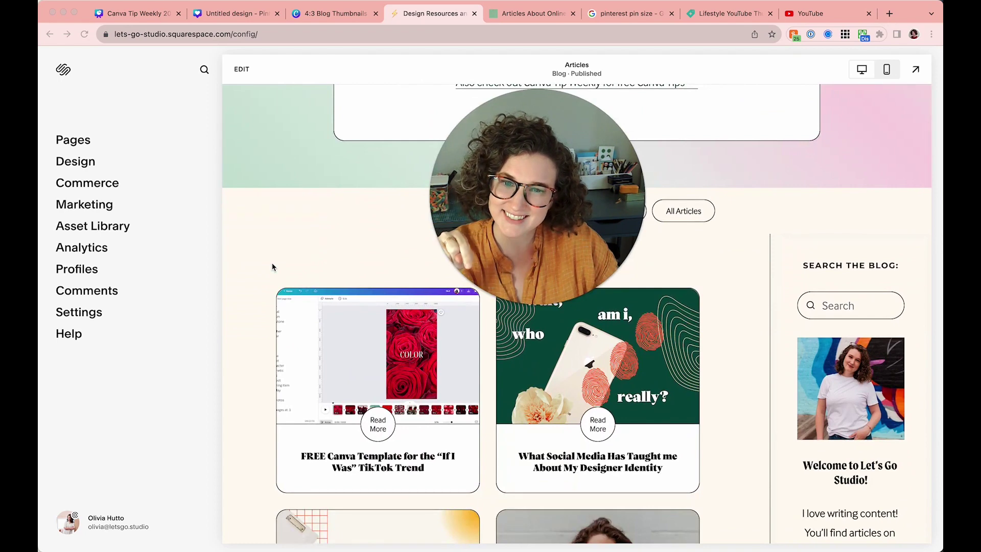
scroll(272, 266, "down", 3)
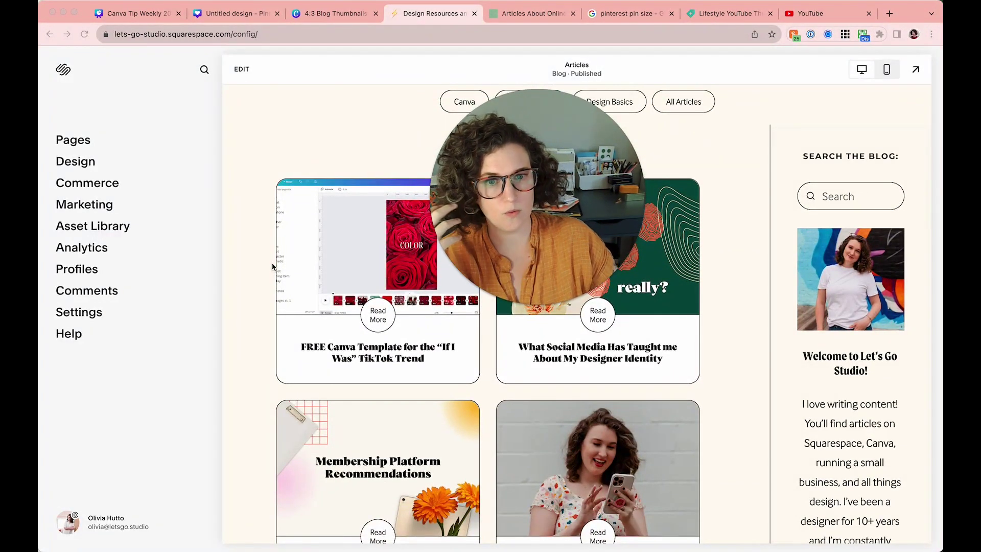
scroll(272, 266, "down", 2)
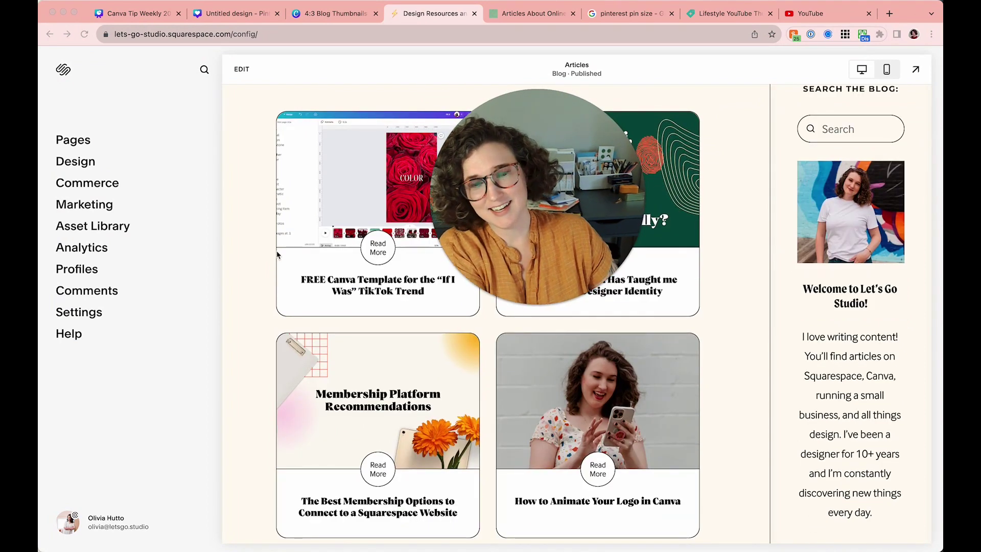
- Browse all ten pages of the 4:3 Blog Thumbnails design, then return to Articles
left_click(320, 18)
scroll(321, 136, "down", 5)
scroll(321, 141, "down", 5)
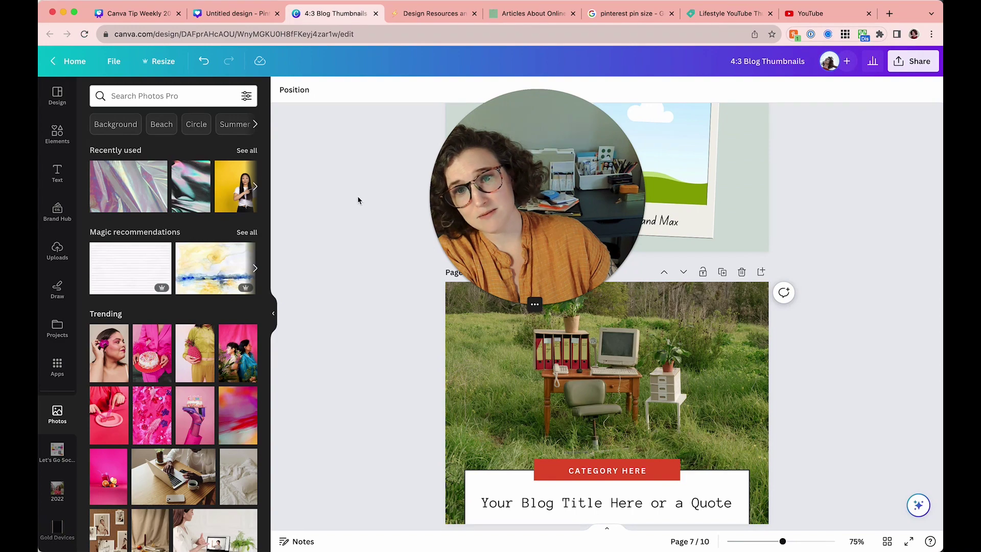
scroll(358, 201, "down", 2)
scroll(358, 200, "down", 18)
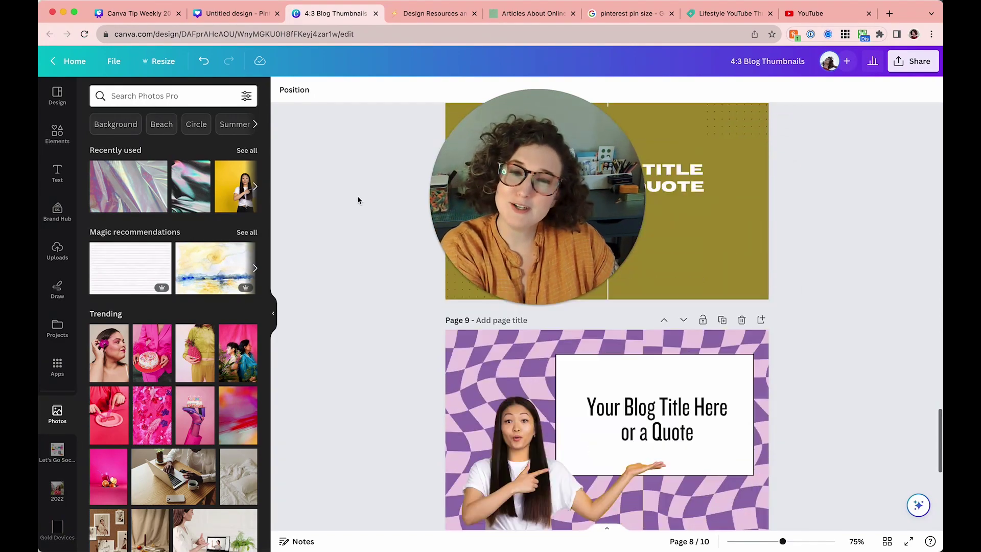
scroll(357, 200, "up", 20)
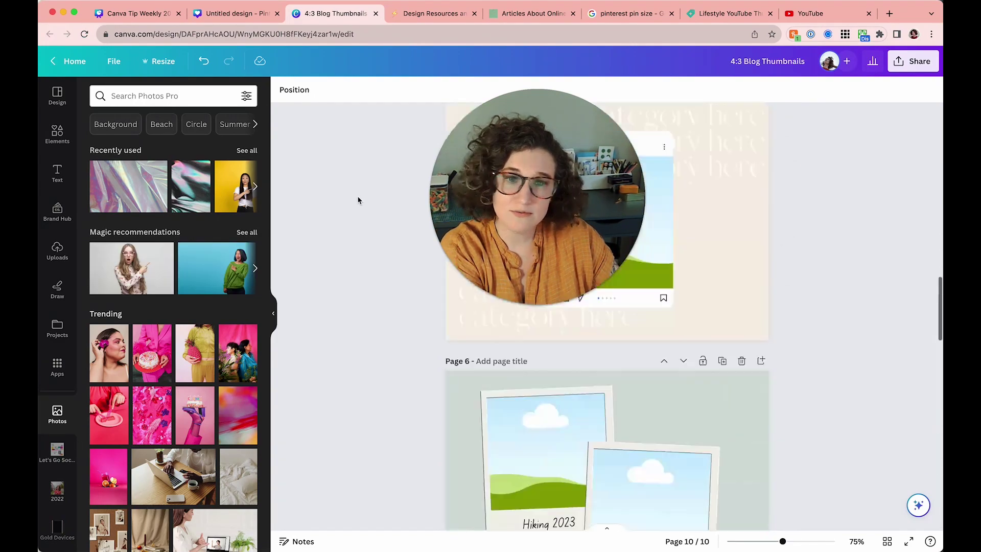
scroll(358, 200, "up", 1)
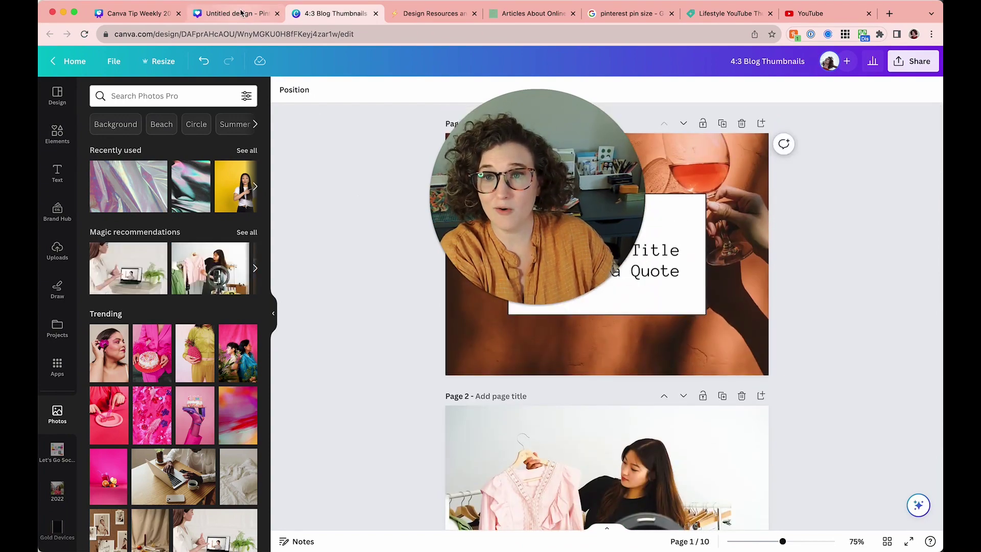
left_click(437, 13)
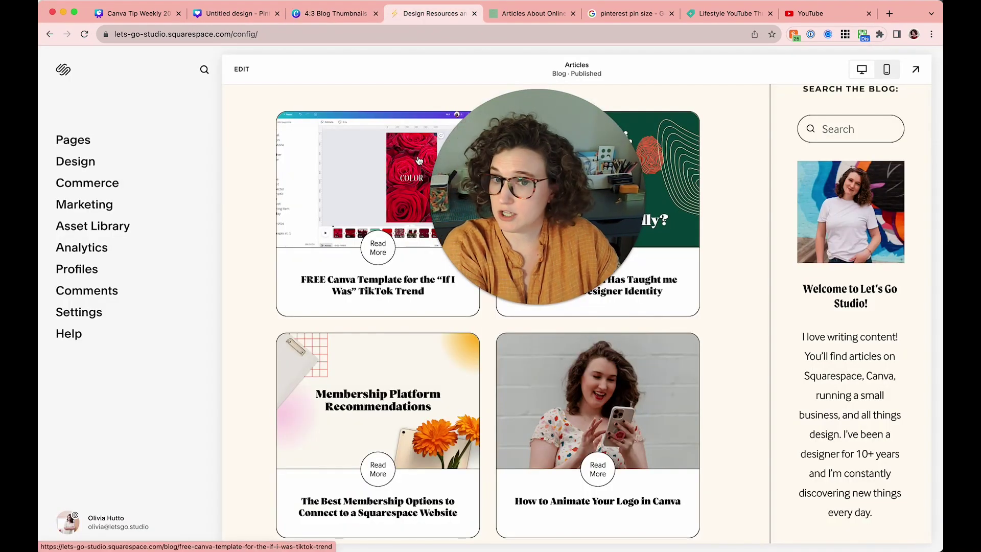
- Open the site's Pages list and scroll down to the Not Linked section
scroll(402, 269, "up", 8)
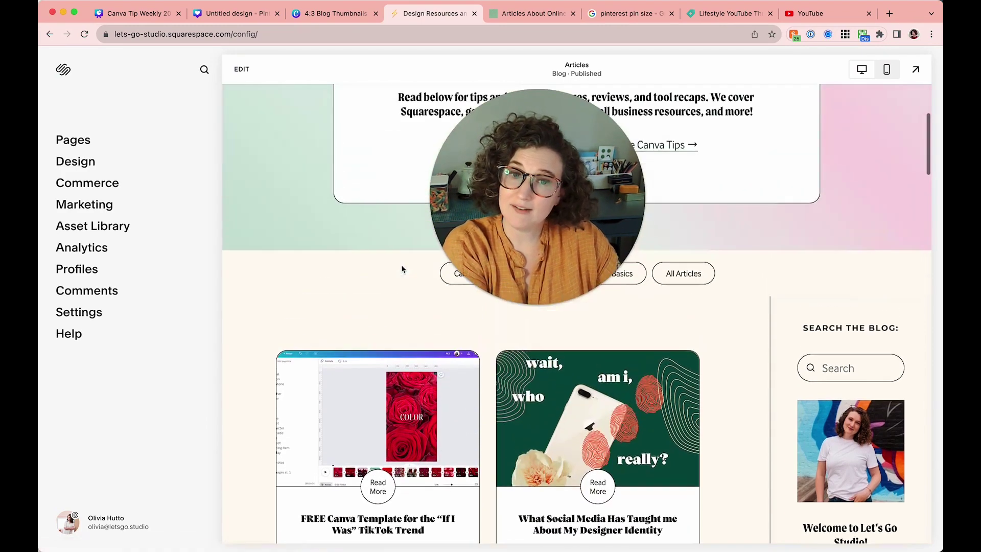
scroll(368, 300, "up", 2)
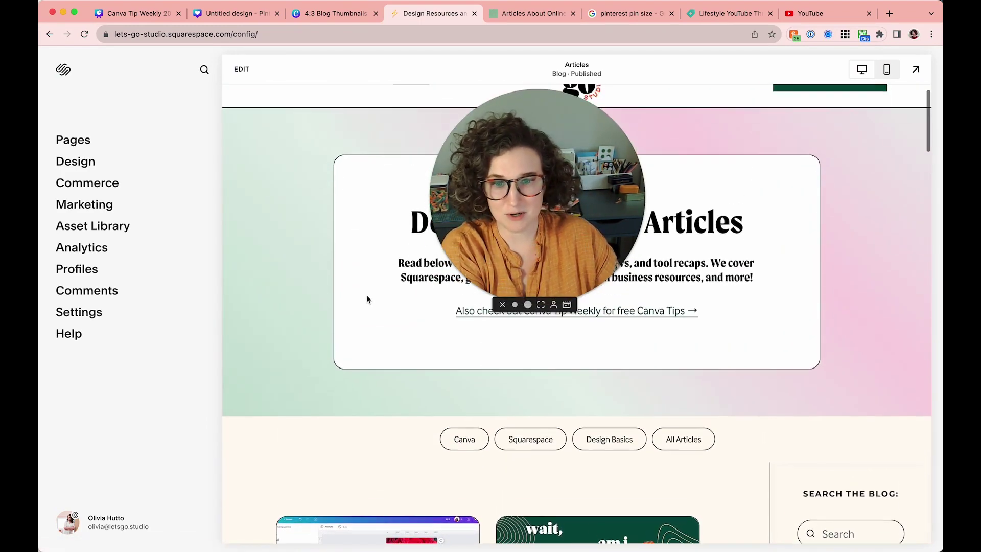
scroll(368, 299, "down", 5)
scroll(367, 300, "down", 3)
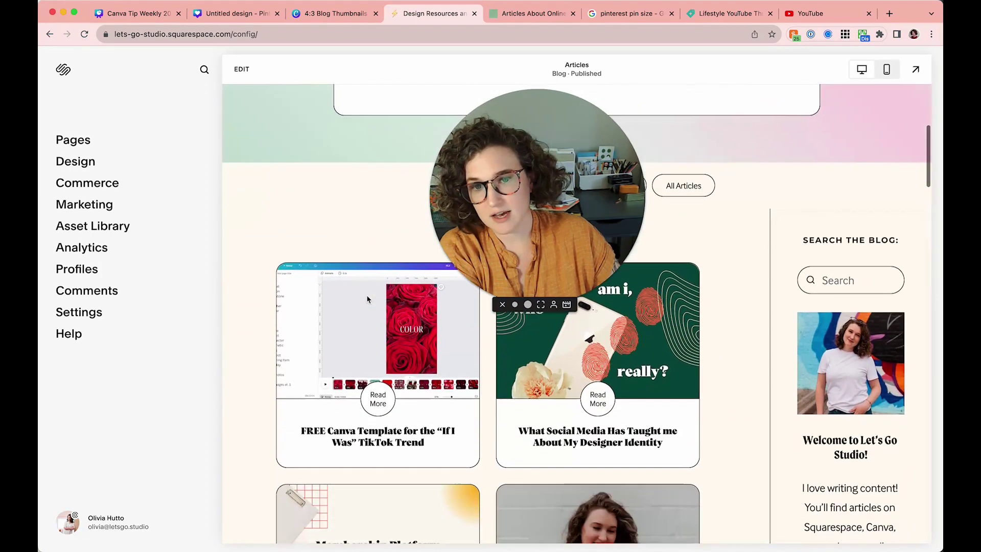
scroll(367, 299, "up", 4)
scroll(367, 299, "up", 3)
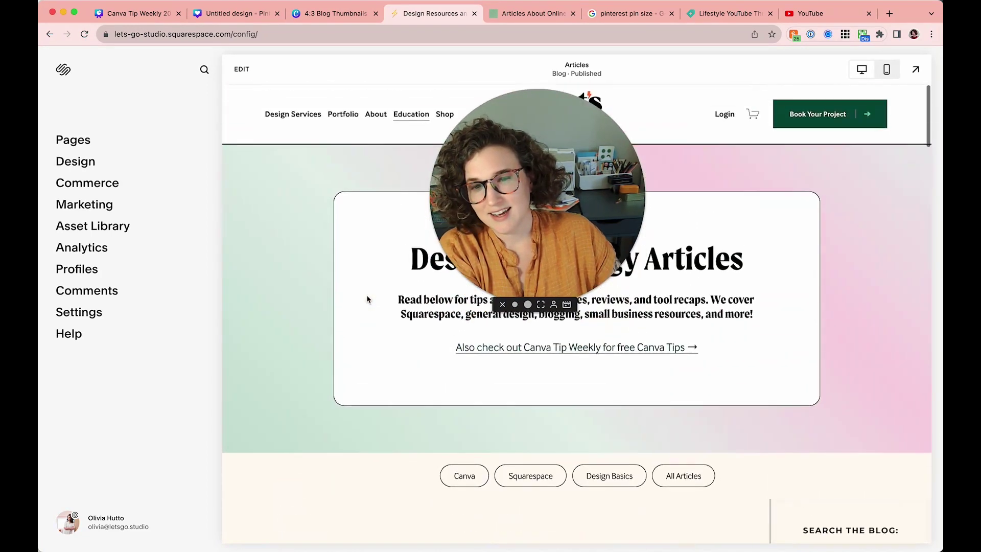
left_click(96, 134)
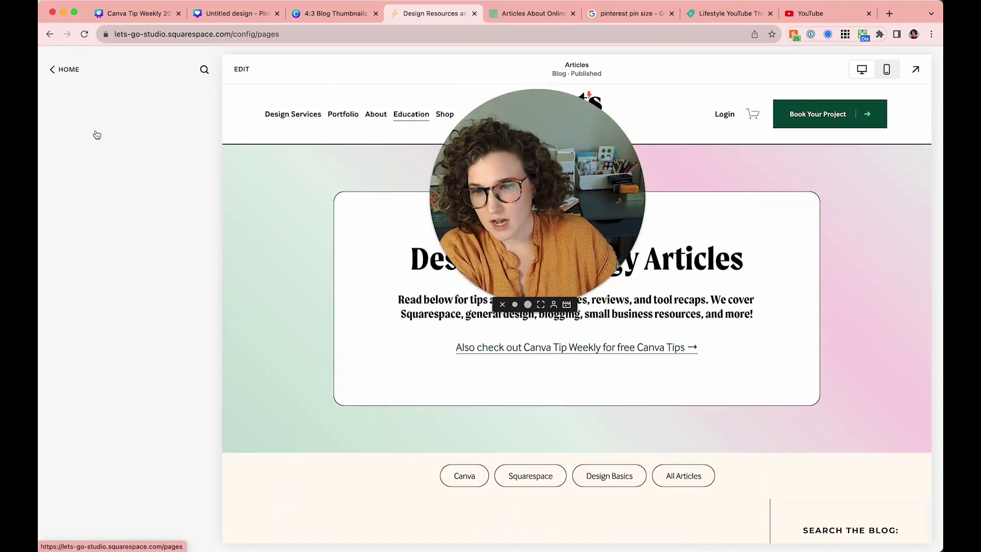
scroll(140, 297, "down", 5)
scroll(142, 298, "down", 8)
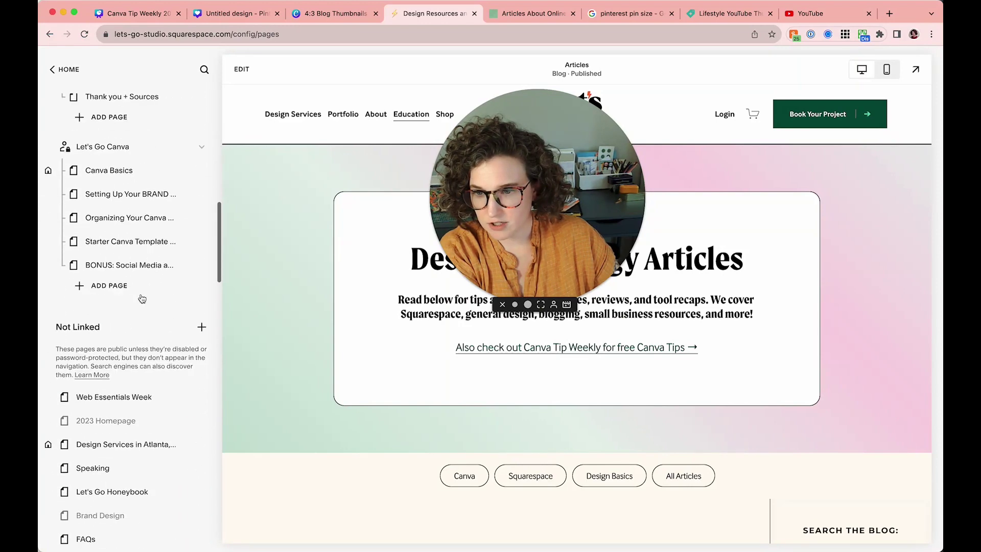
- Add a new Blog page under Not Linked and preview its layout options
left_click(202, 250)
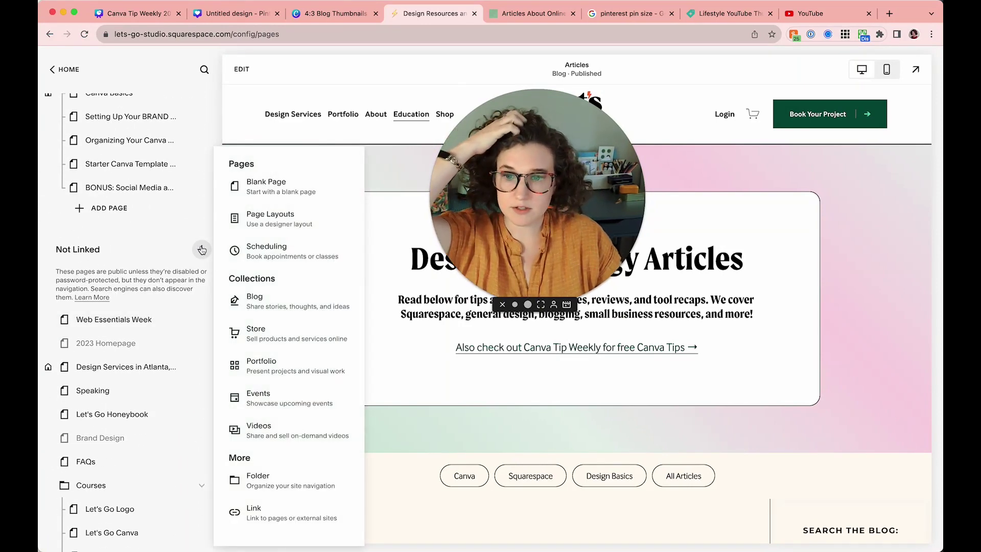
left_click(270, 315)
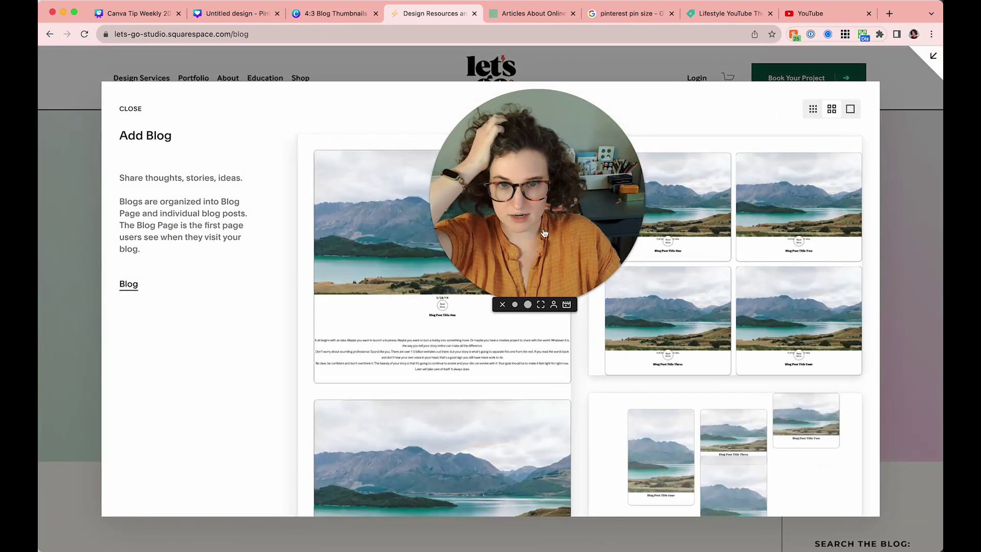
left_click_drag(544, 232, 347, 235)
scroll(697, 268, "down", 3)
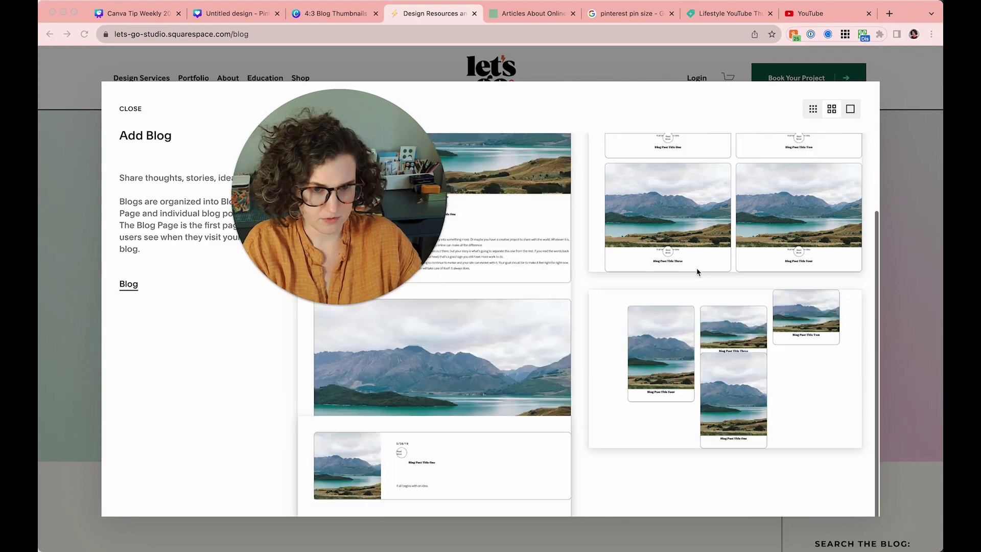
scroll(697, 268, "down", 2)
scroll(696, 268, "up", 5)
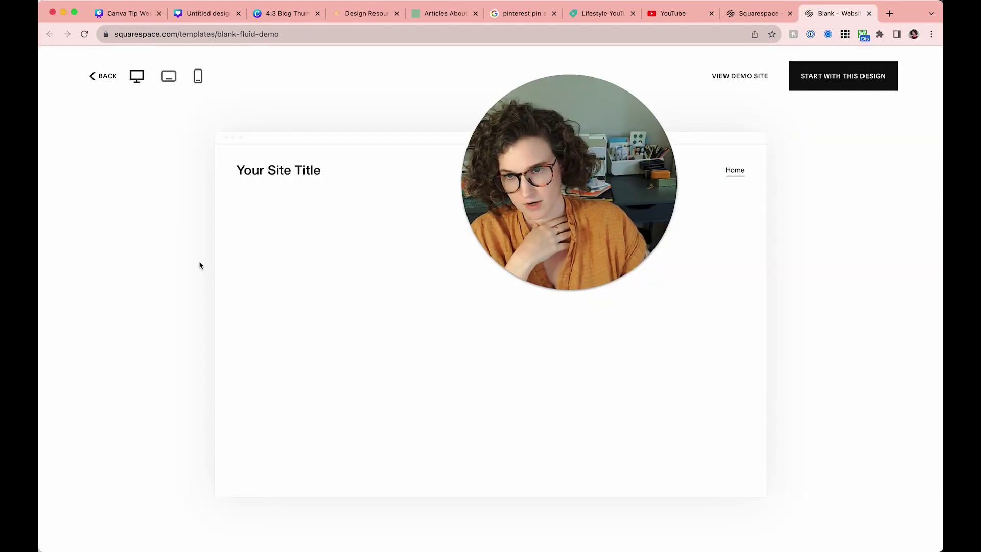
- Start a new site from the Blank template and step through the welcome tour
left_click(806, 82)
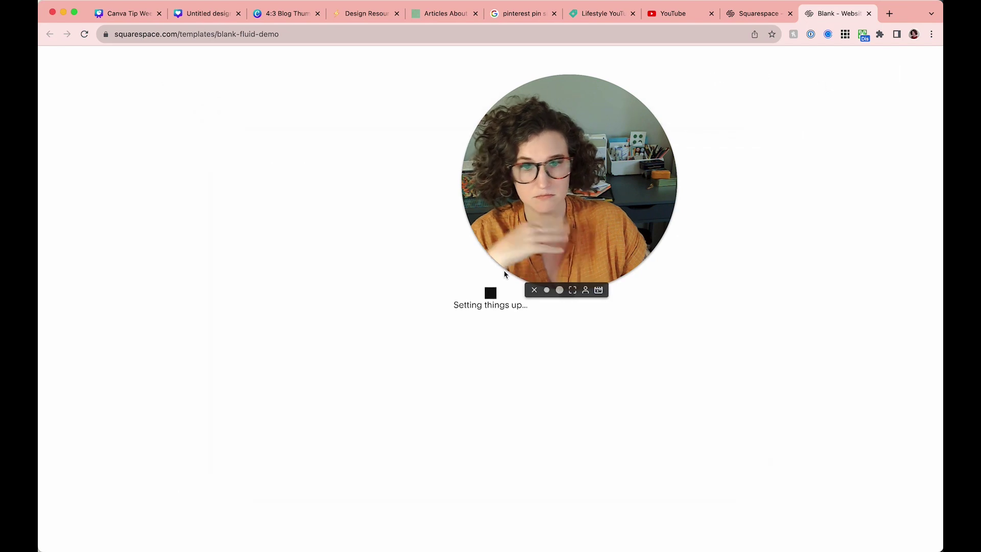
left_click_drag(519, 243, 693, 239)
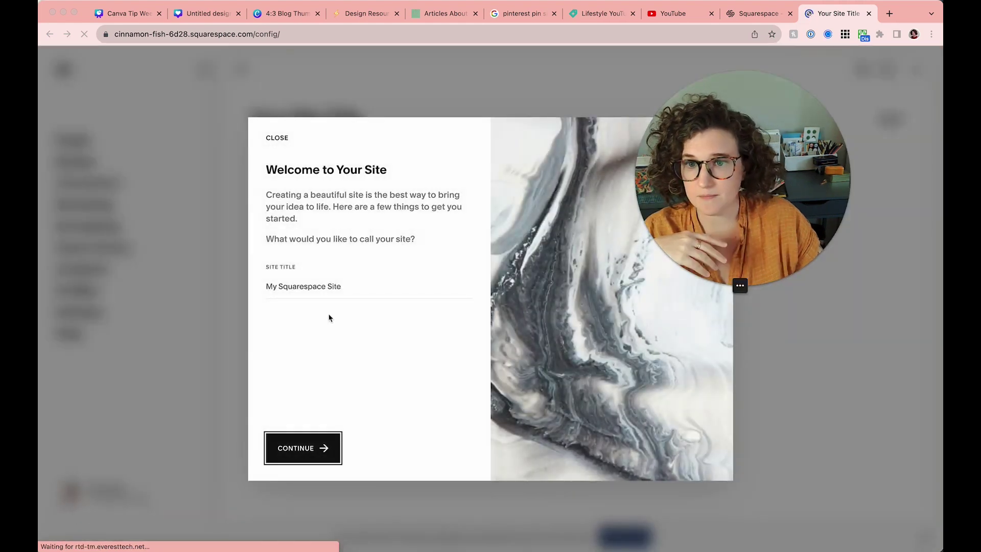
left_click(307, 285)
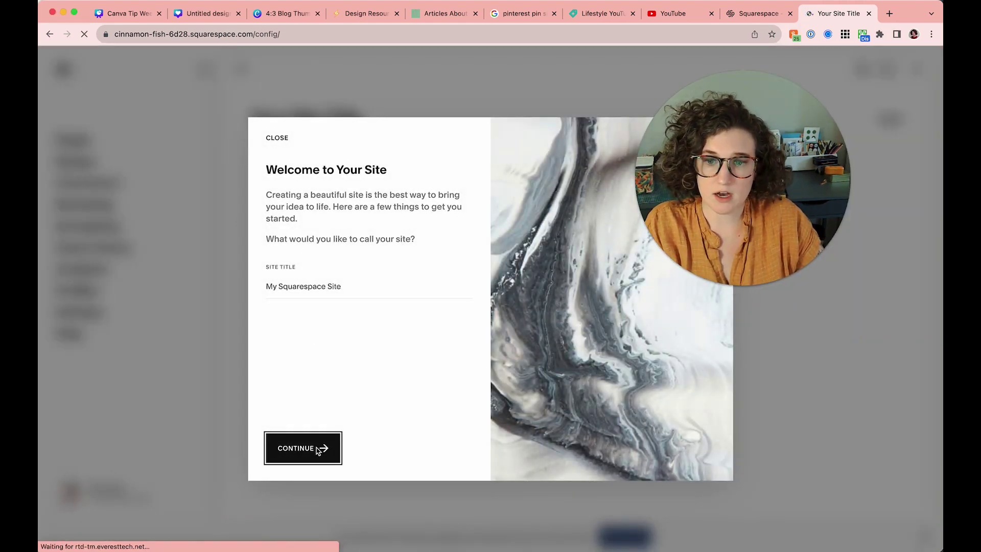
left_click(289, 446)
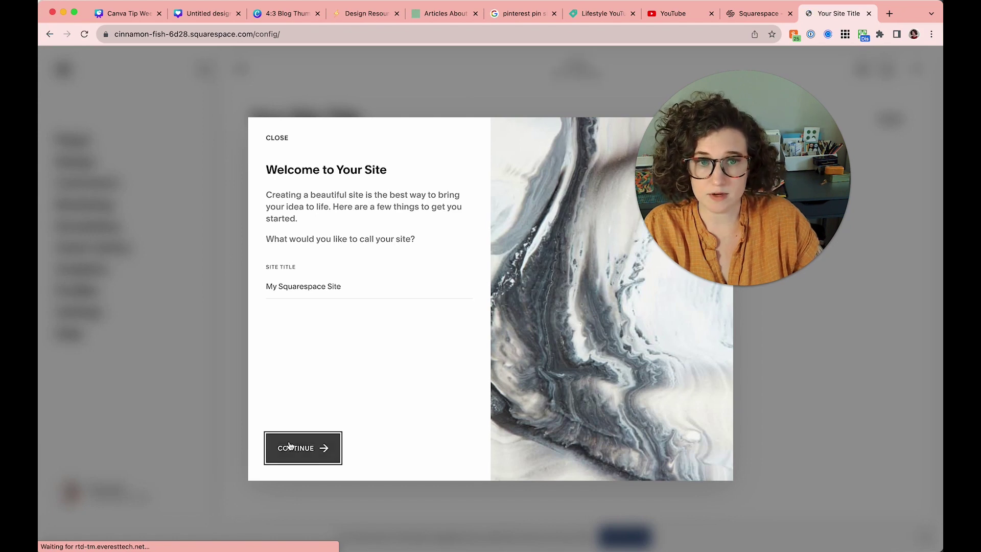
left_click(276, 145)
- Add a Blog page to the new site's main navigation and close the layout chooser
left_click(116, 145)
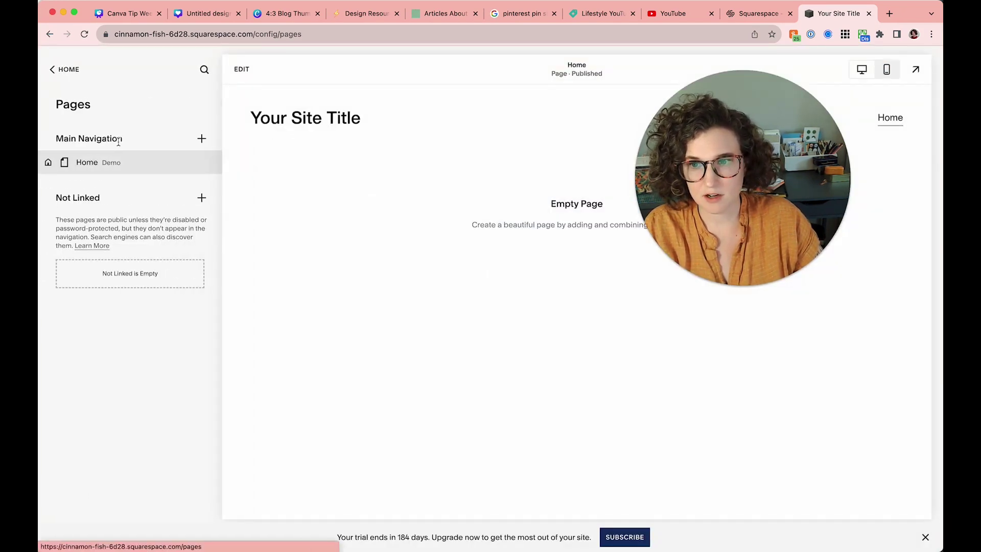
left_click(202, 138)
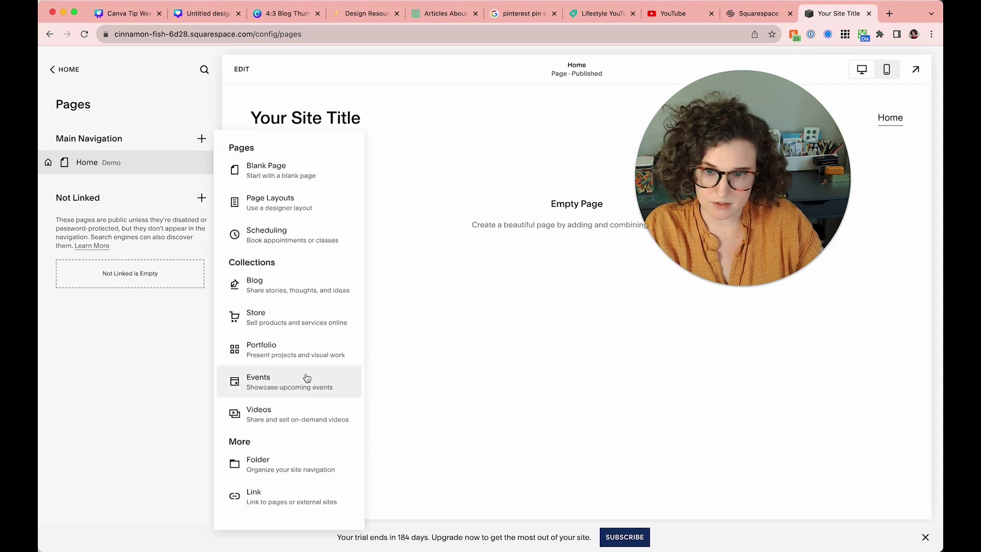
left_click(273, 294)
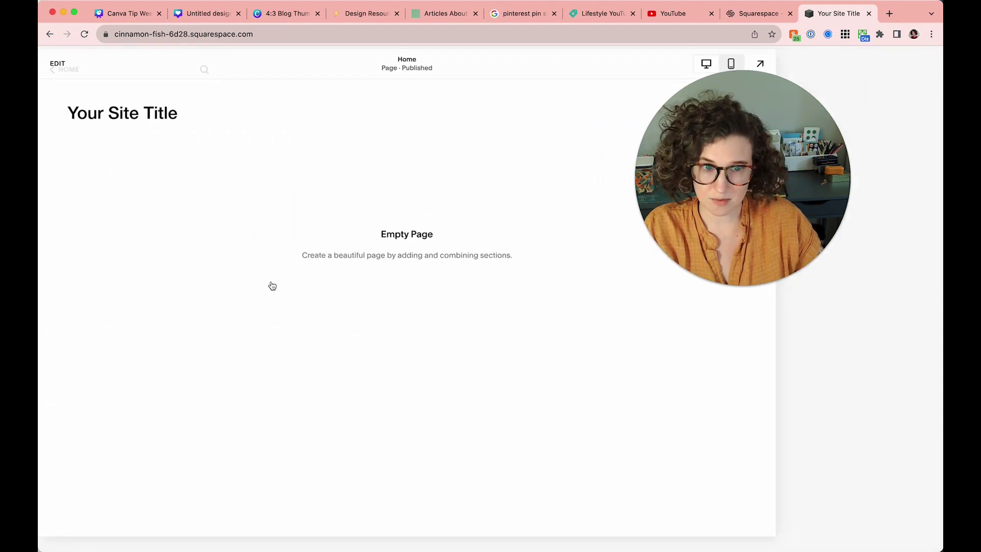
scroll(688, 371, "down", 3)
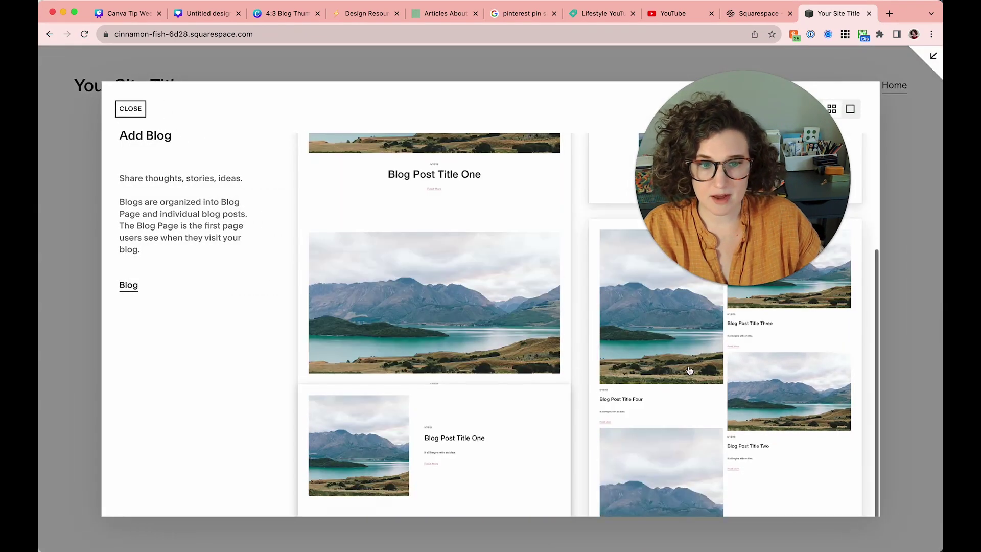
scroll(688, 372, "up", 3)
key("Escape")
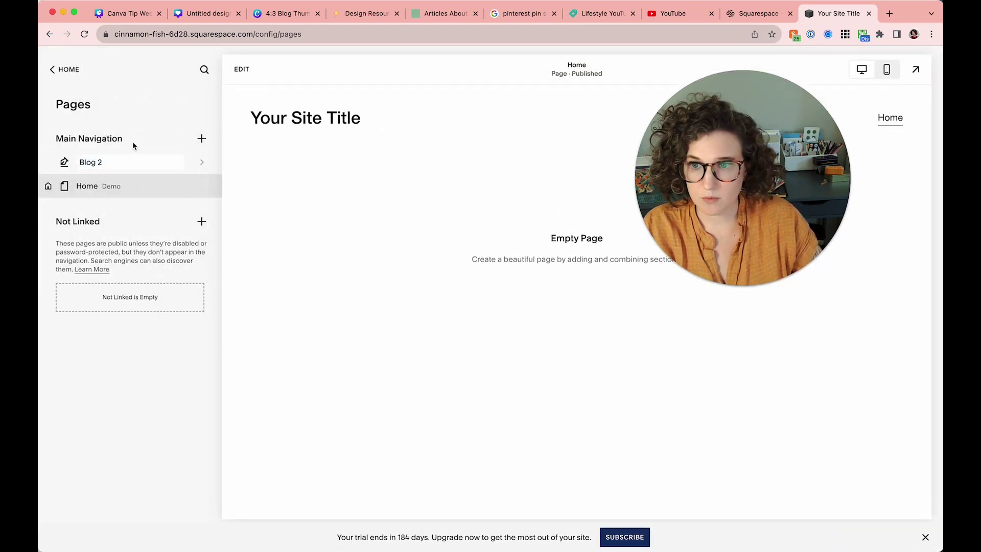
- Open Blog 2, look over its four sample posts and start editing it
key("Return")
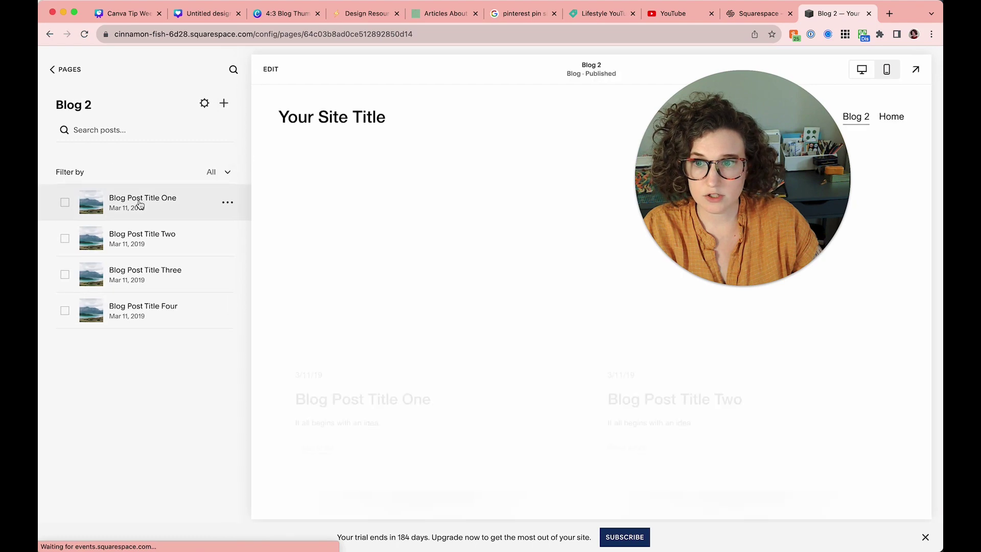
scroll(619, 400, "down", 3)
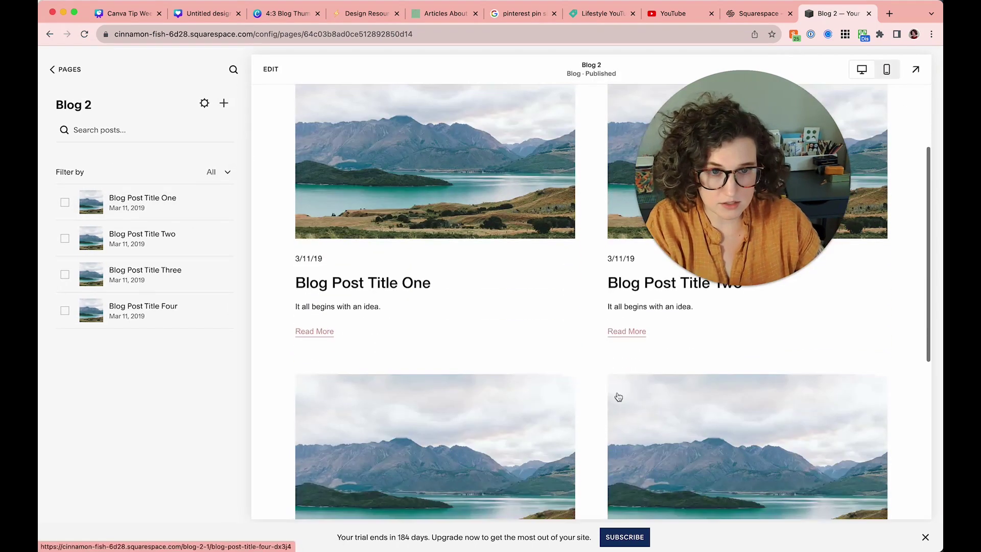
scroll(621, 397, "up", 3)
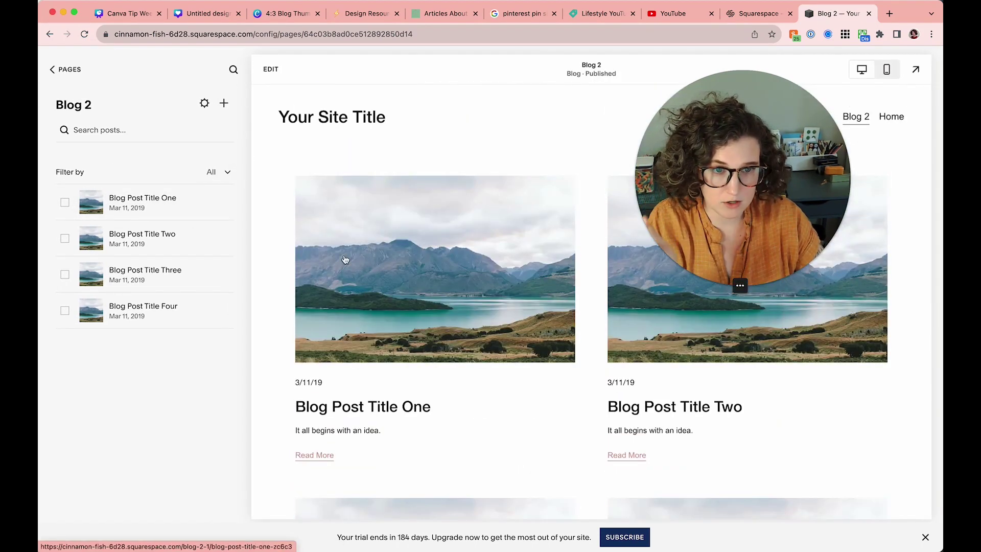
left_click(270, 68)
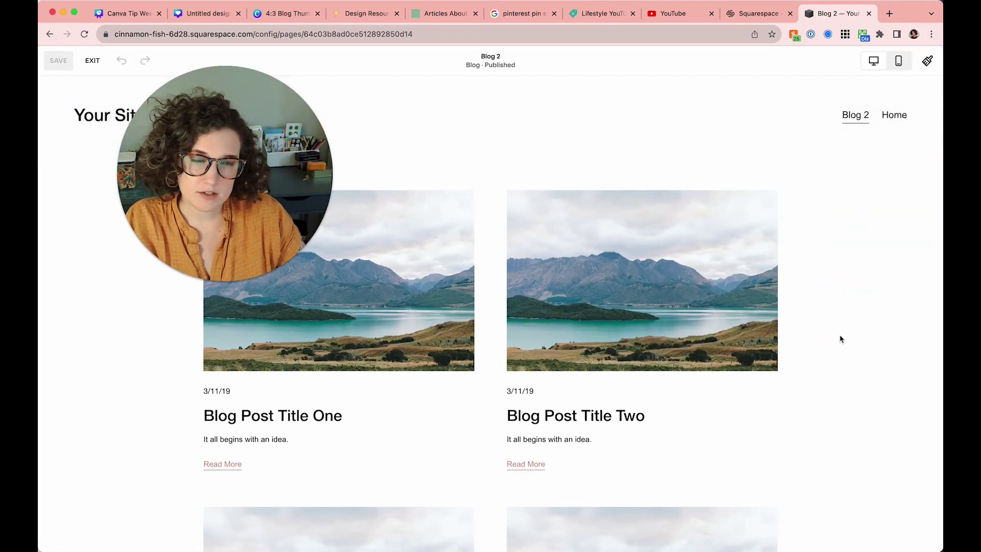
- Open the blog section's format settings, keep Basic Grid Blog layout, and scroll to Images
mouse_move(805, 204)
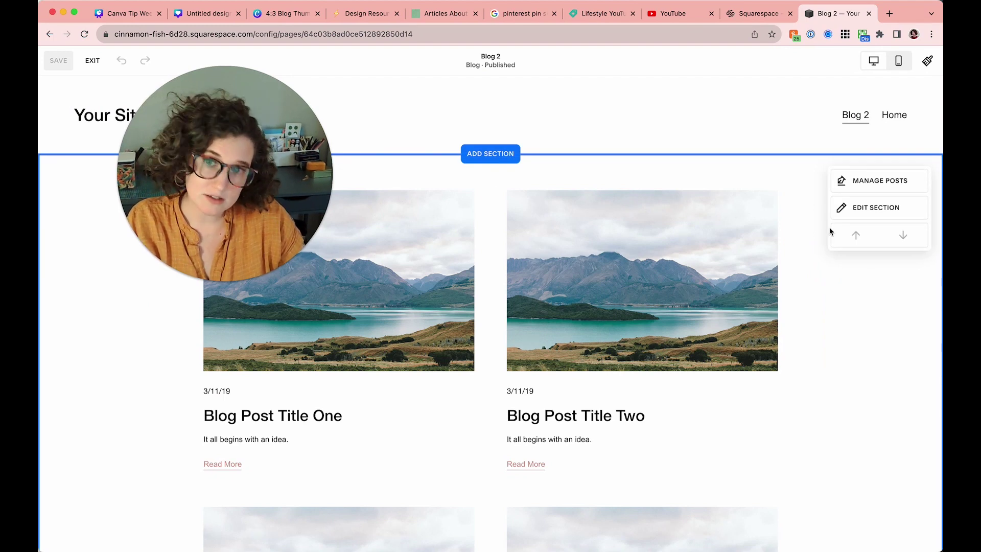
left_click(856, 208)
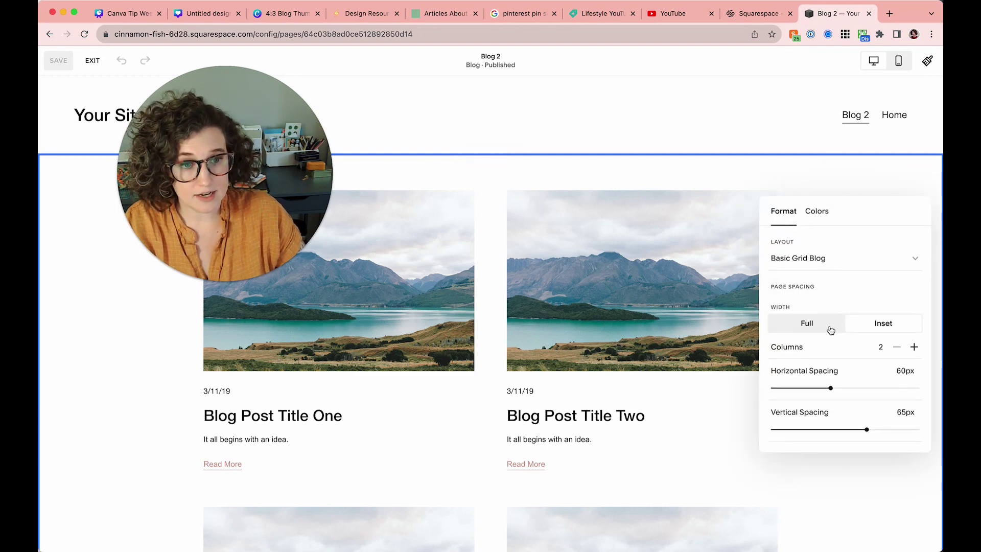
scroll(833, 277, "down", 2)
scroll(825, 266, "up", 2)
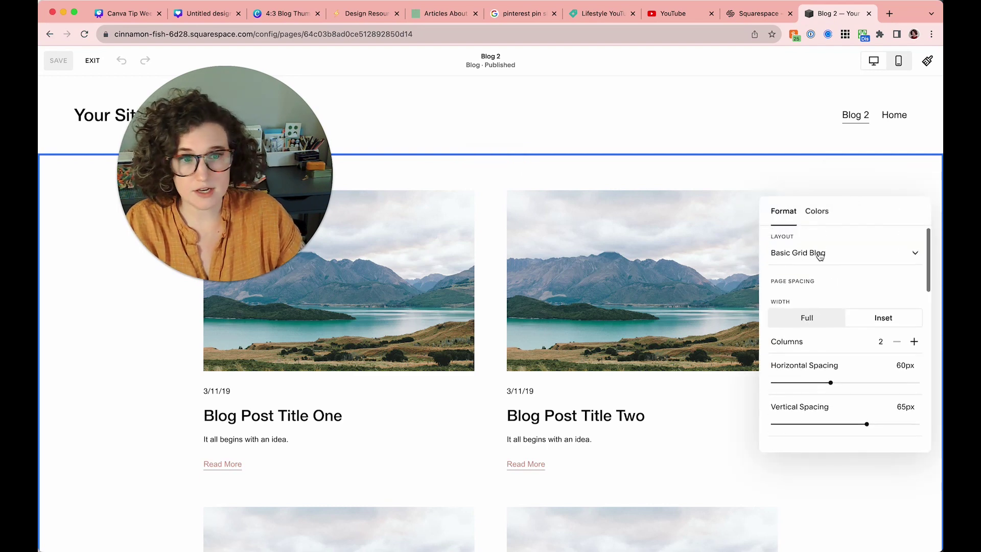
left_click(818, 254)
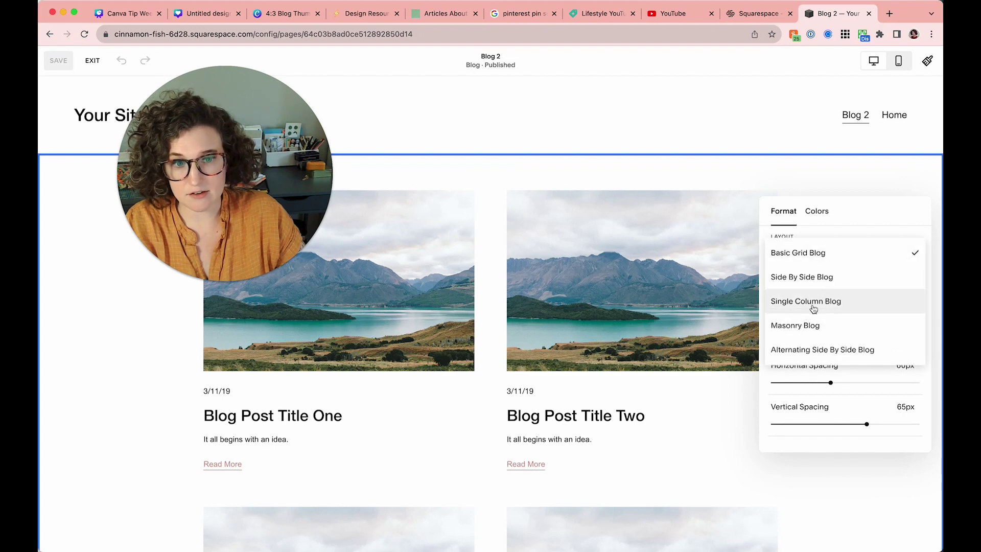
left_click(812, 254)
scroll(813, 257, "down", 3)
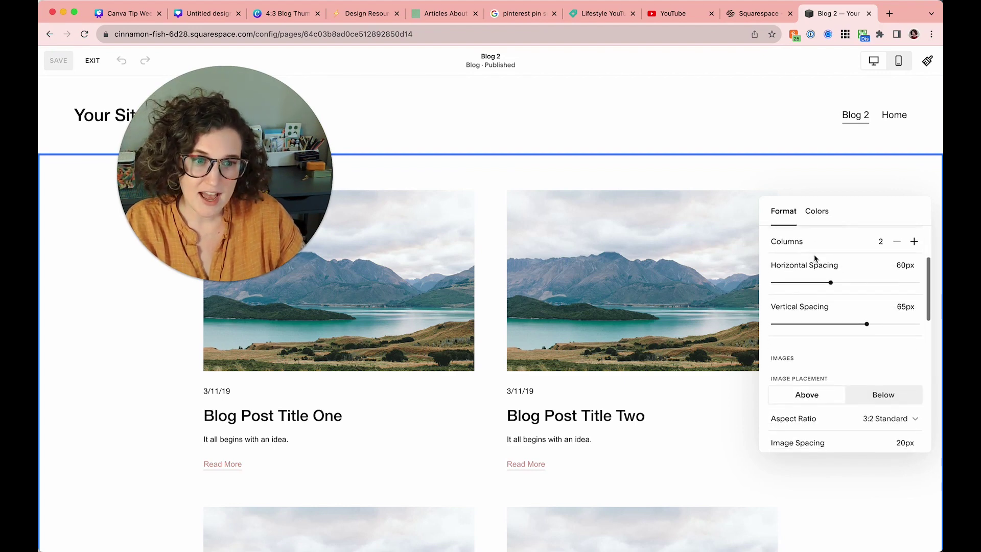
scroll(816, 259, "down", 3)
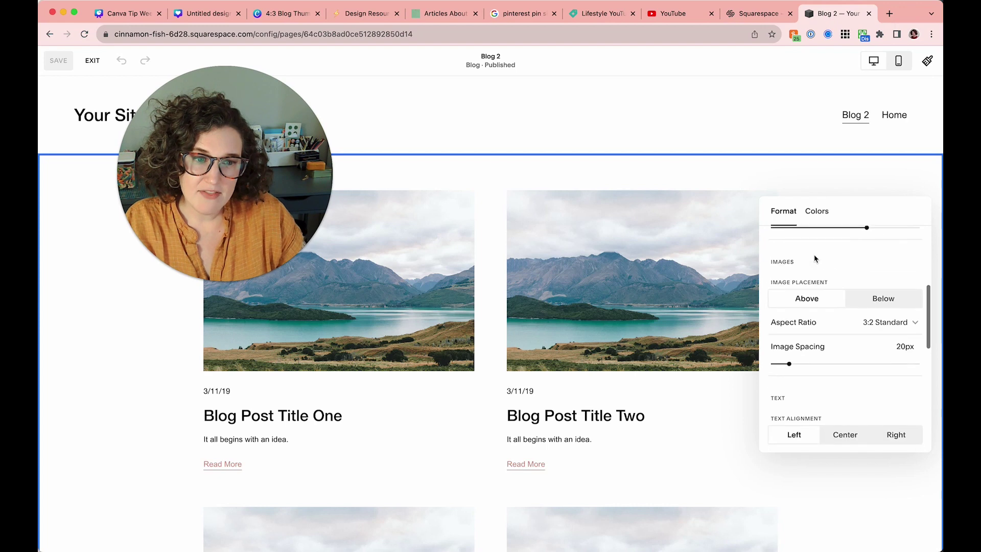
- Keep images at 3:2 Standard aspect ratio and increase the post grid to 3 columns
left_click(834, 320)
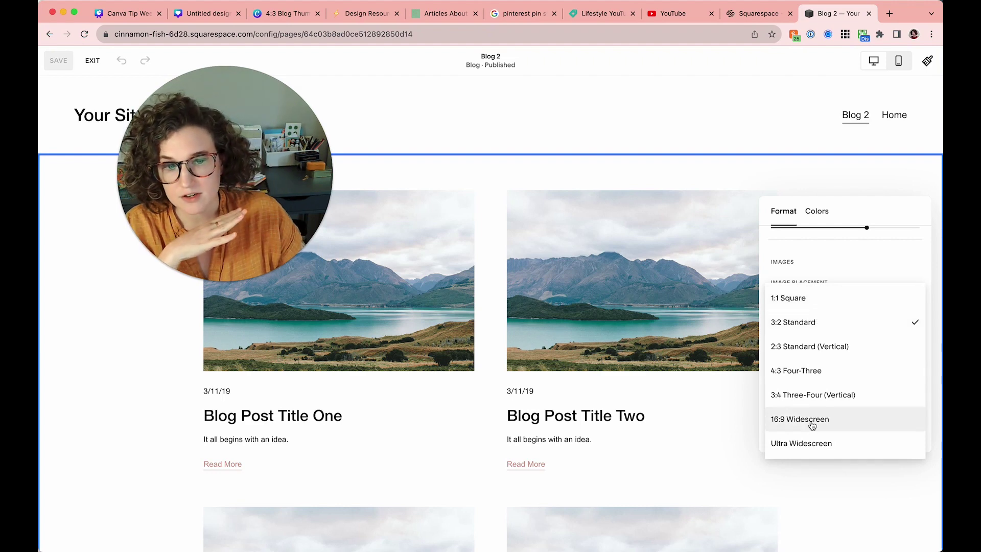
left_click(821, 320)
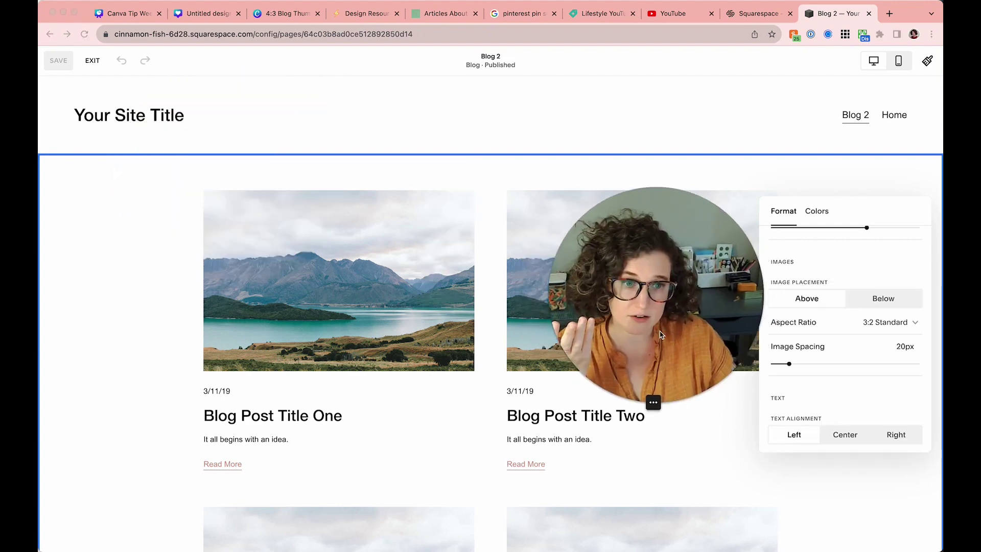
left_click(811, 323)
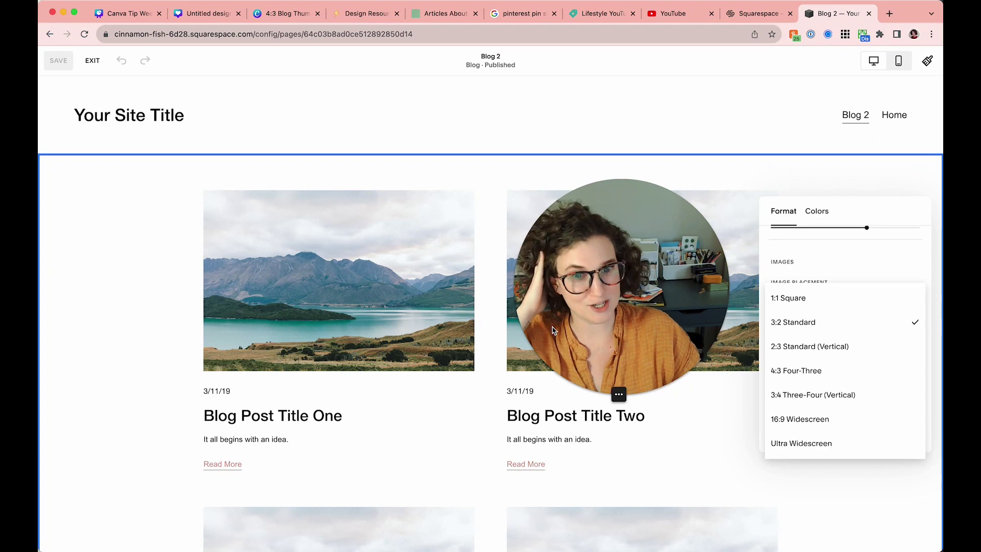
left_click(823, 271)
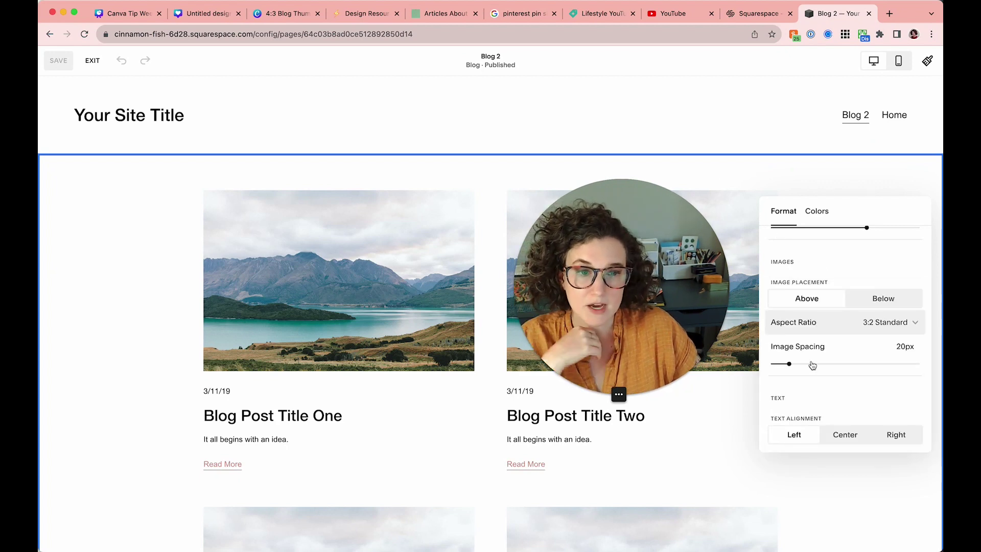
scroll(811, 360, "up", 5)
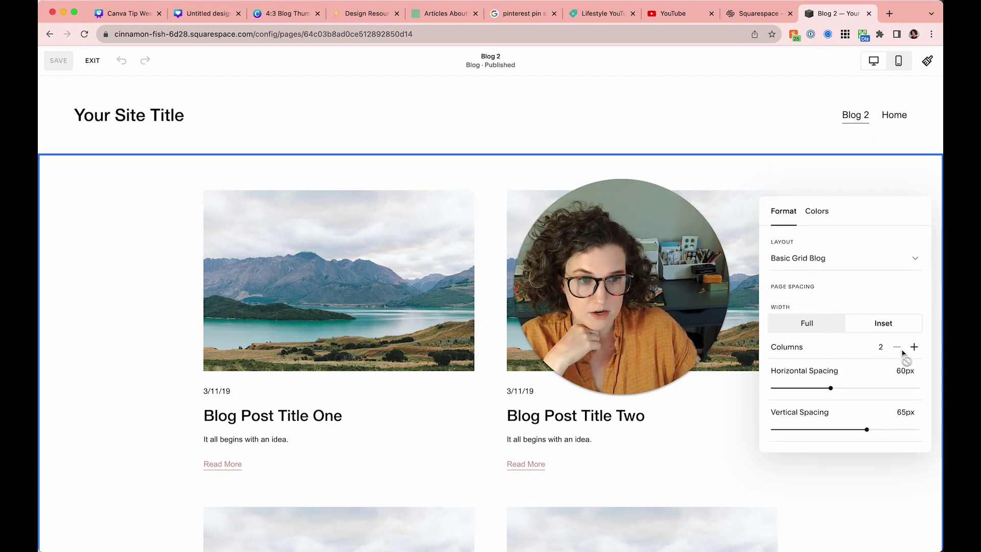
left_click(914, 347)
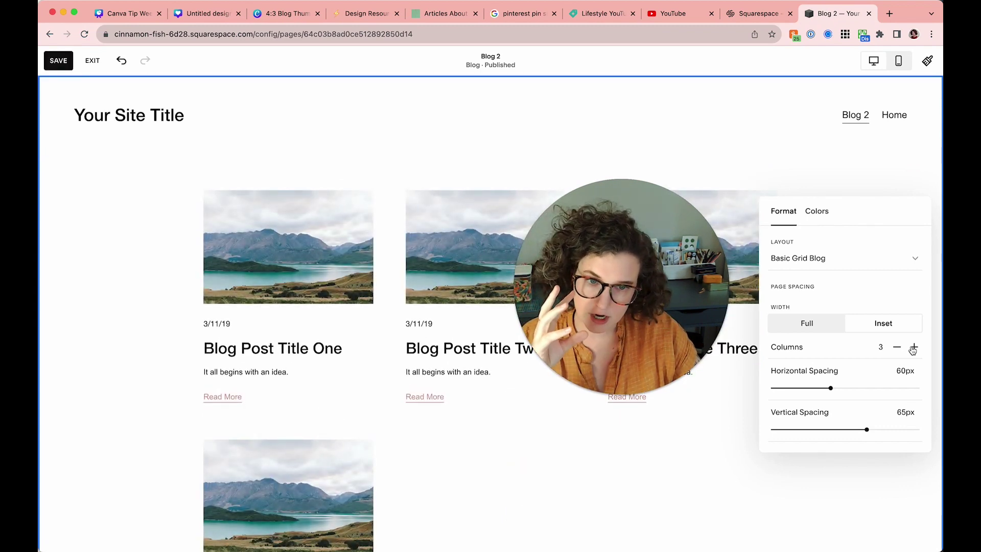
scroll(857, 353, "down", 3)
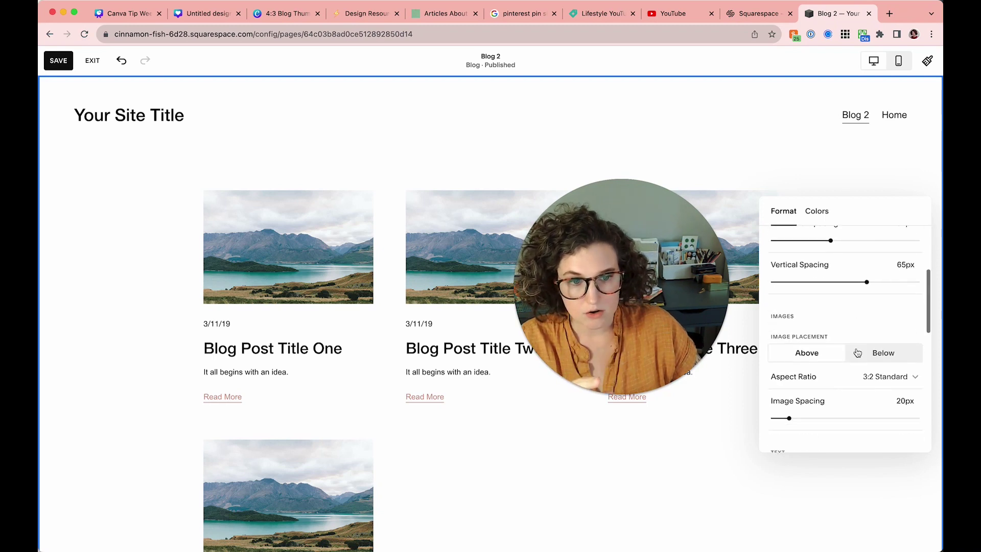
- View page 14 of Canva Tip Weekly with its ratio chart, including 4:3 at 800x600
left_click(208, 20)
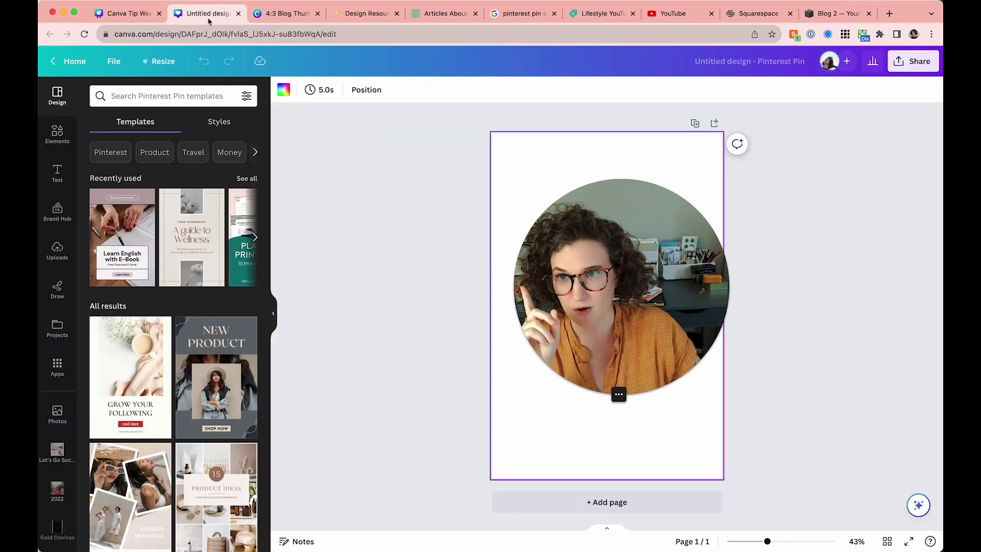
left_click(108, 14)
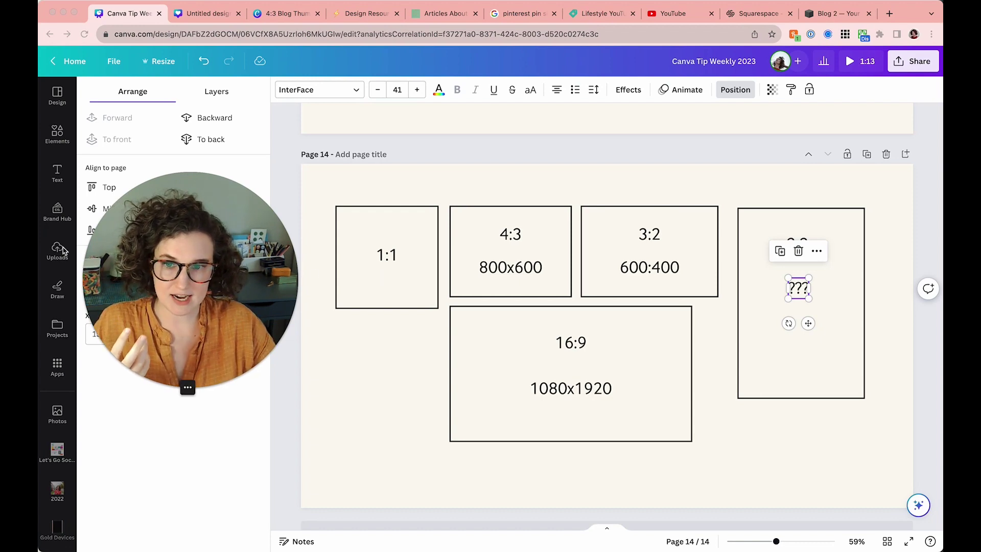
left_click_drag(131, 256, 276, 243)
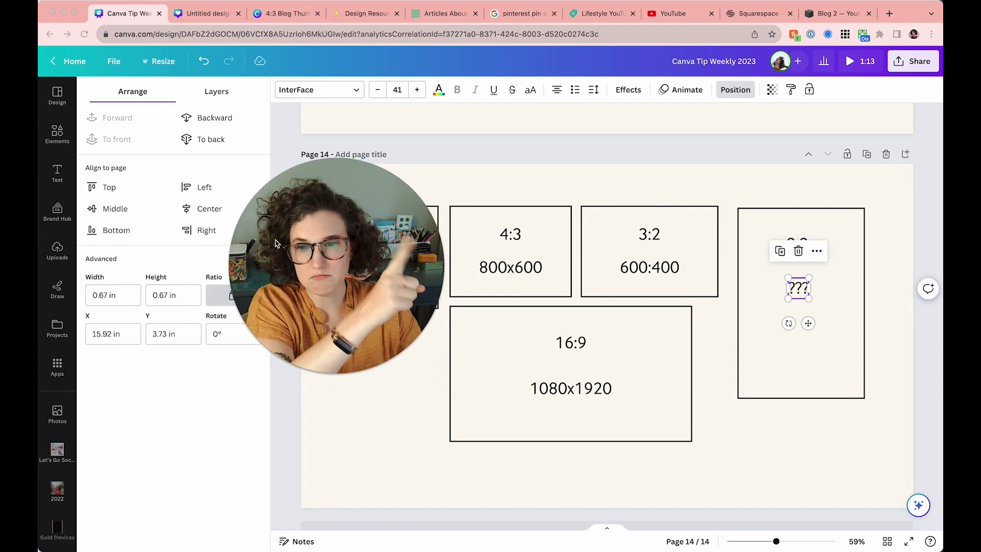
left_click(546, 190)
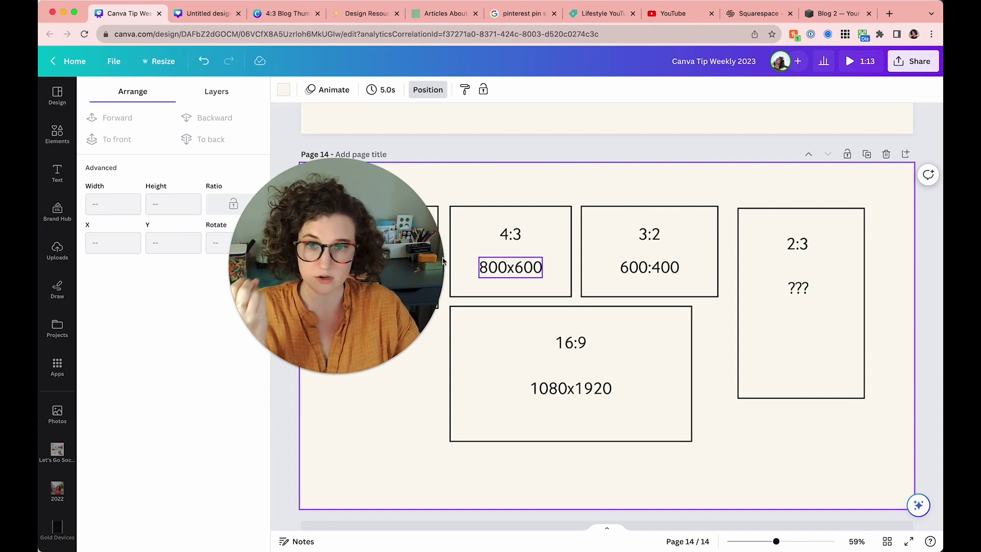
left_click(286, 14)
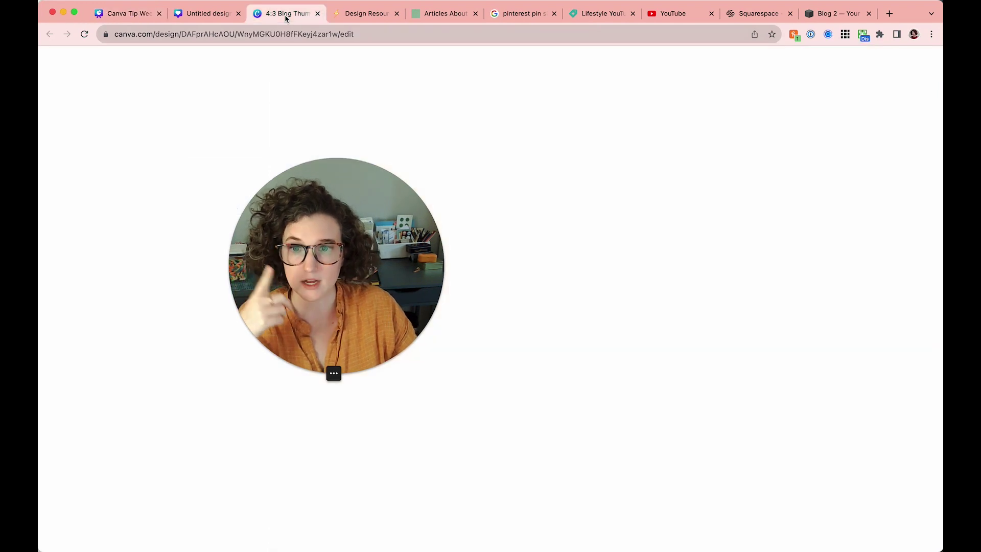
scroll(576, 306, "down", 10)
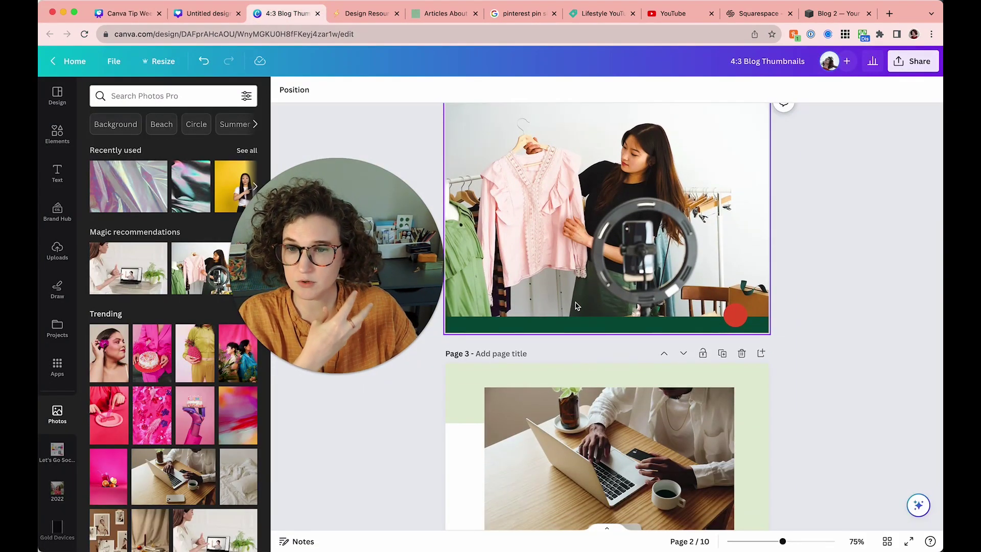
scroll(575, 305, "down", 20)
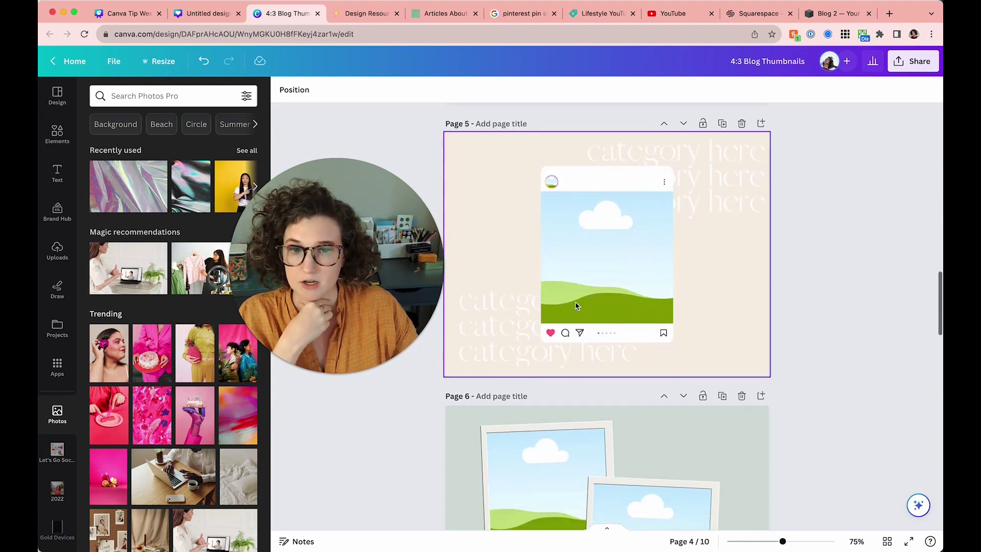
scroll(576, 306, "down", 20)
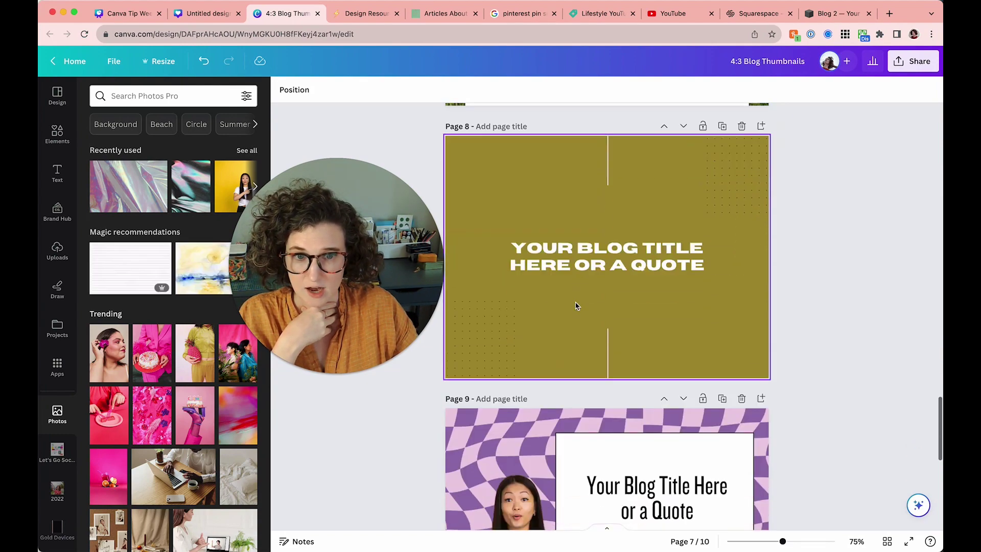
scroll(576, 305, "down", 12)
scroll(576, 302, "up", 20)
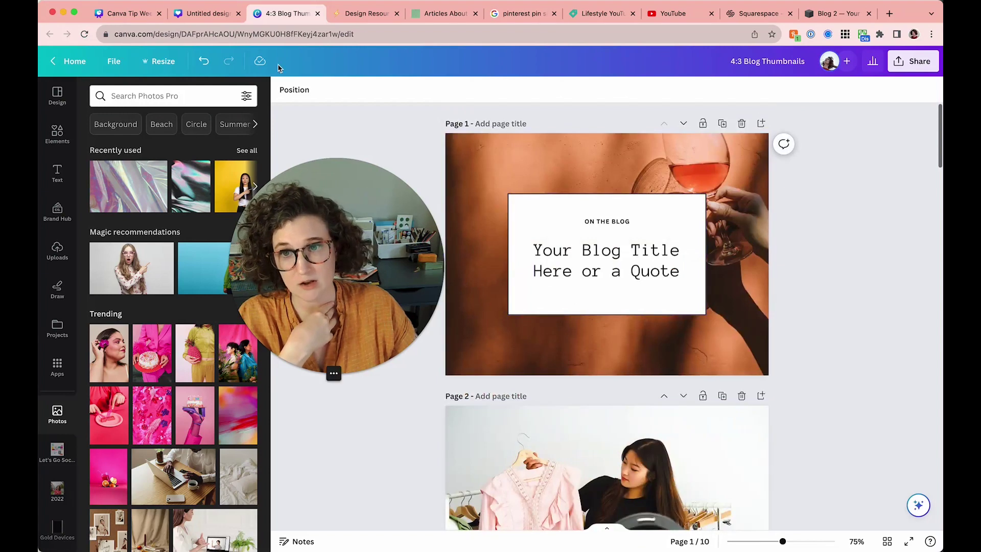
left_click(229, 21)
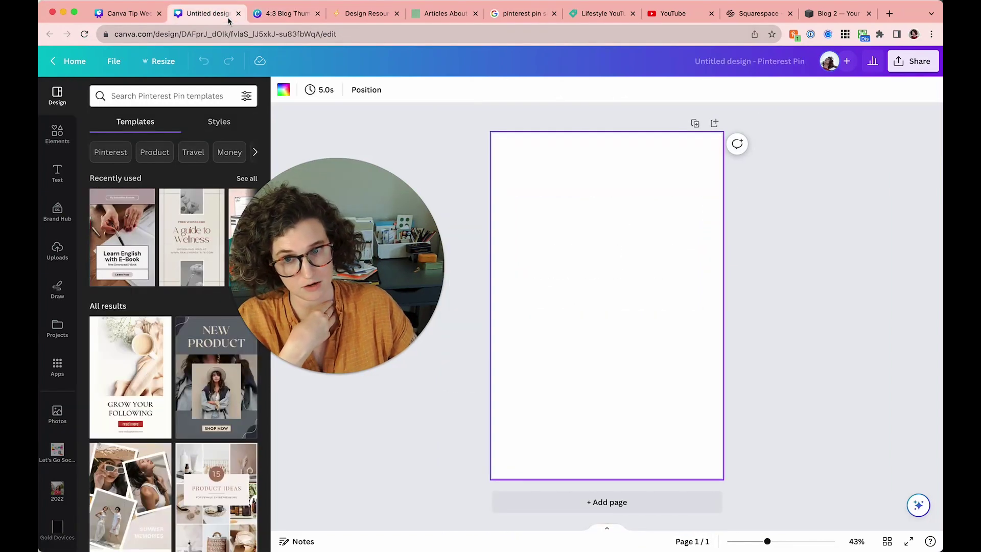
left_click(98, 20)
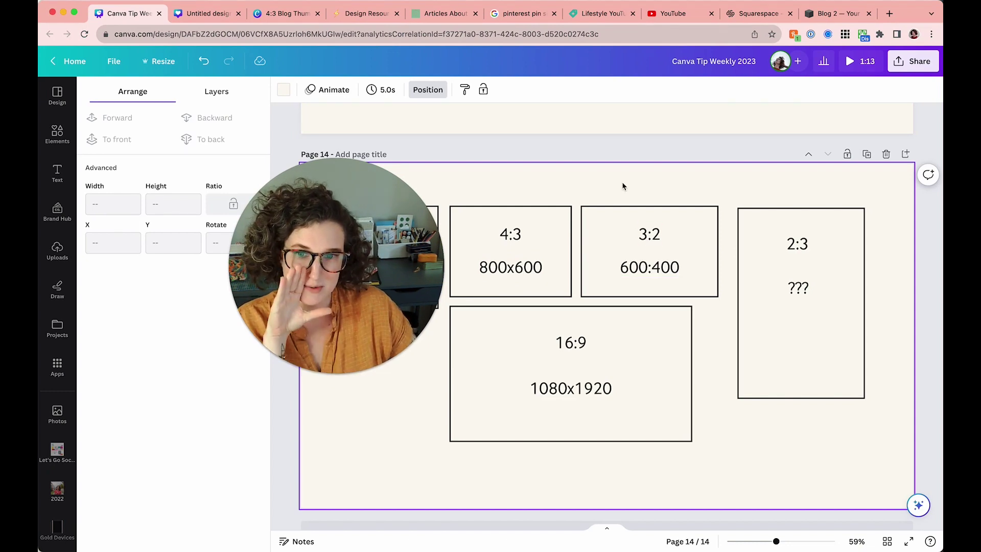
- Check the ??? size placeholder in page 14's 2:3 box against other open tabs
left_click(801, 290)
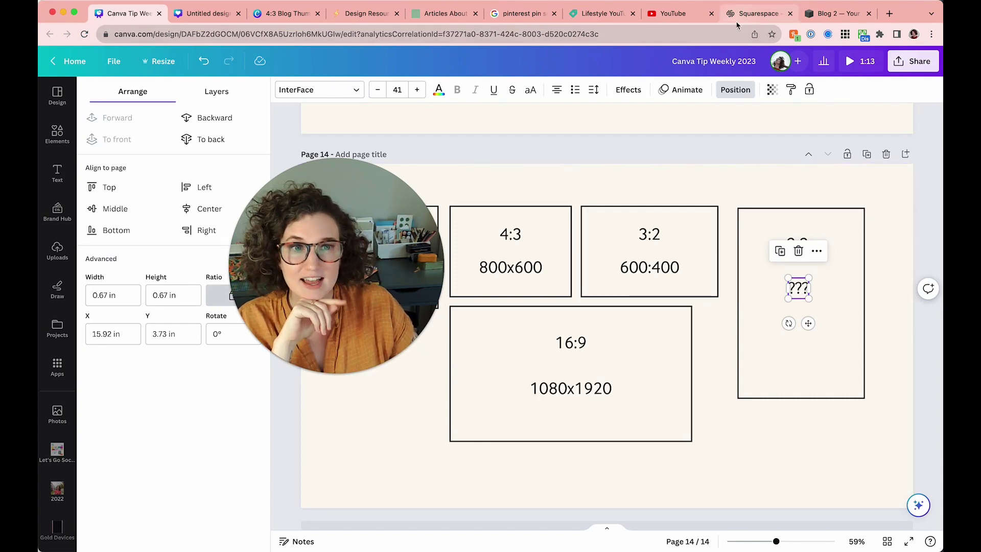
left_click(538, 19)
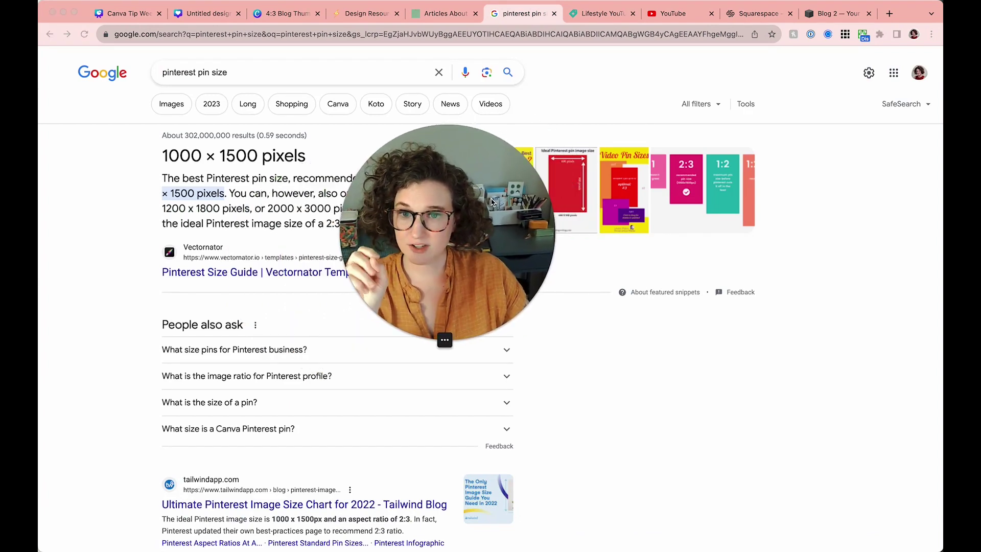
left_click(284, 16)
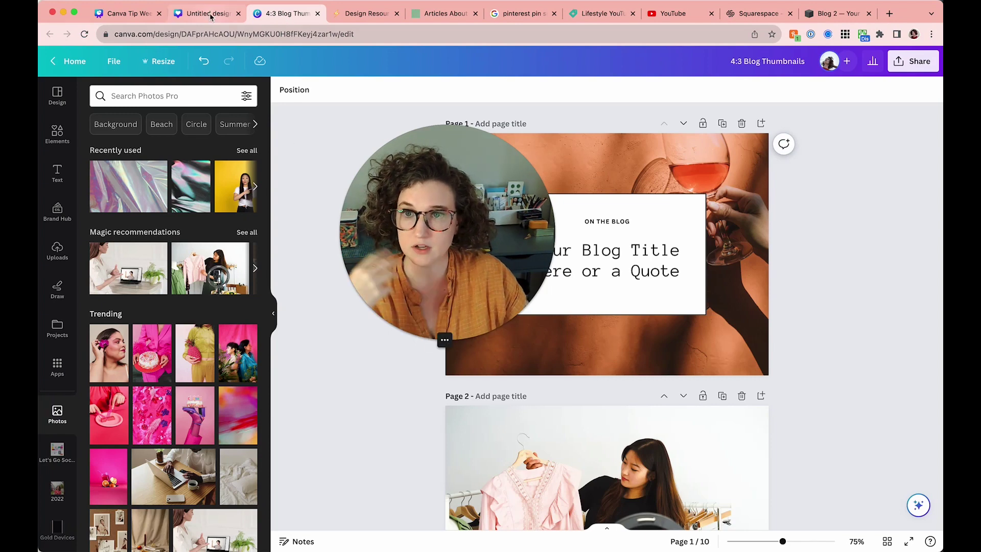
left_click(127, 14)
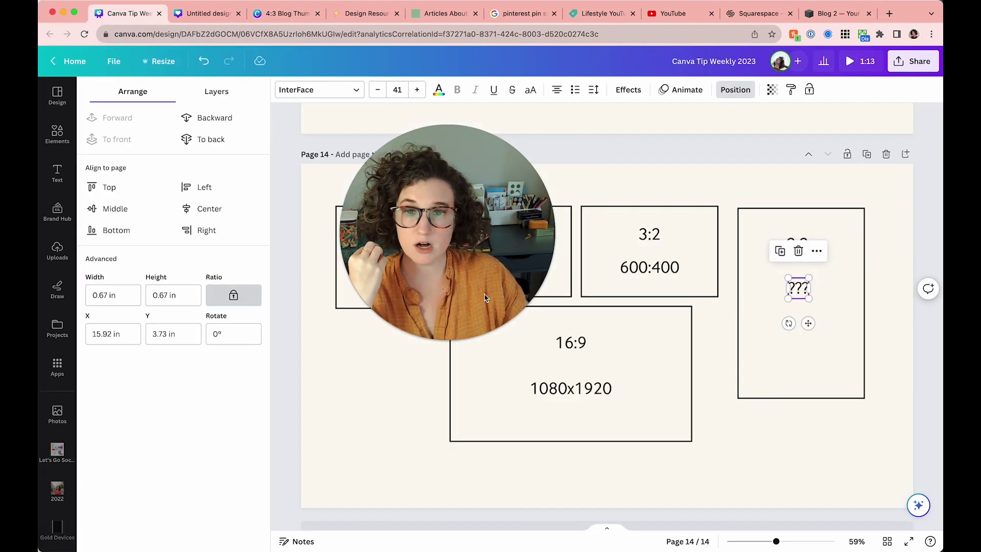
left_click(725, 195)
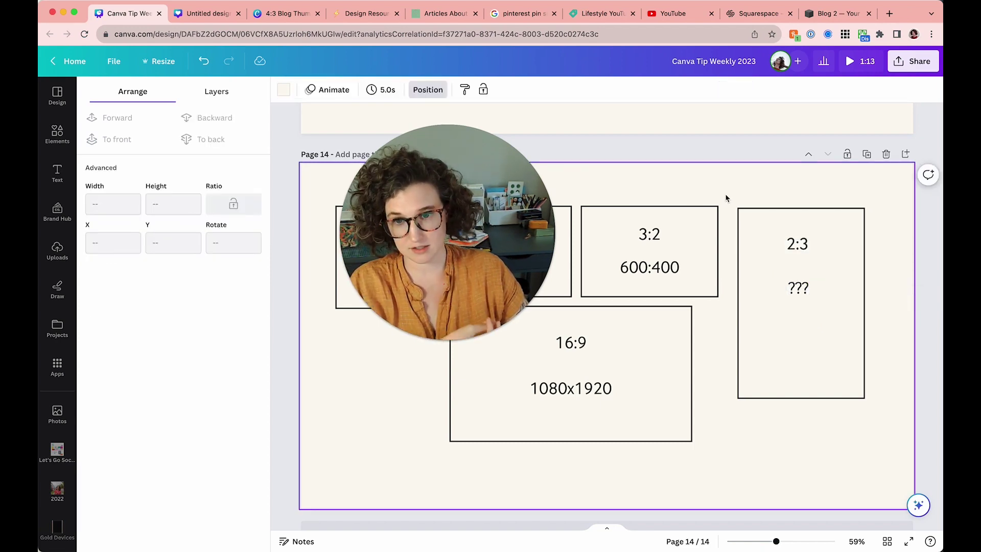
- Replace the 2:3 box's ??? size text with 1000x1500
left_click(797, 284)
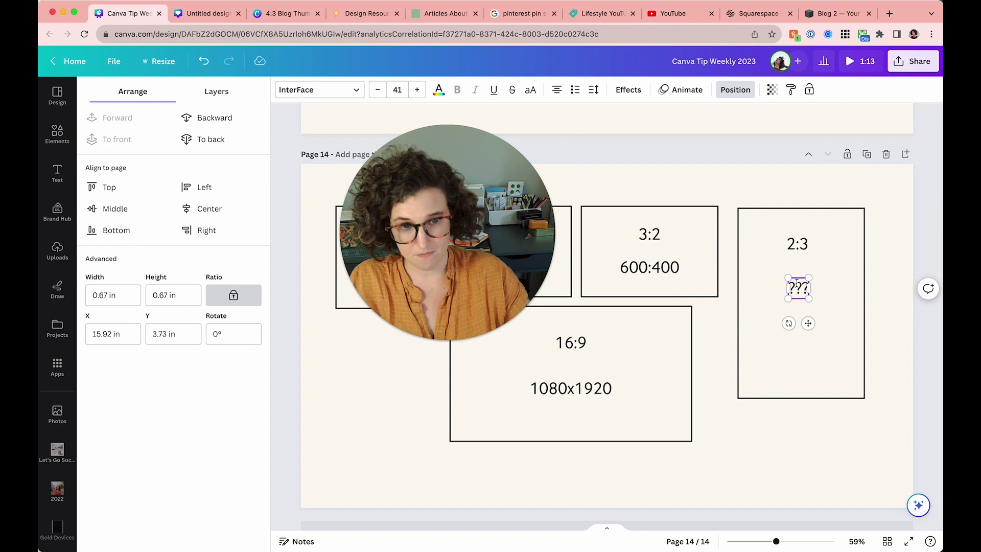
type("100")
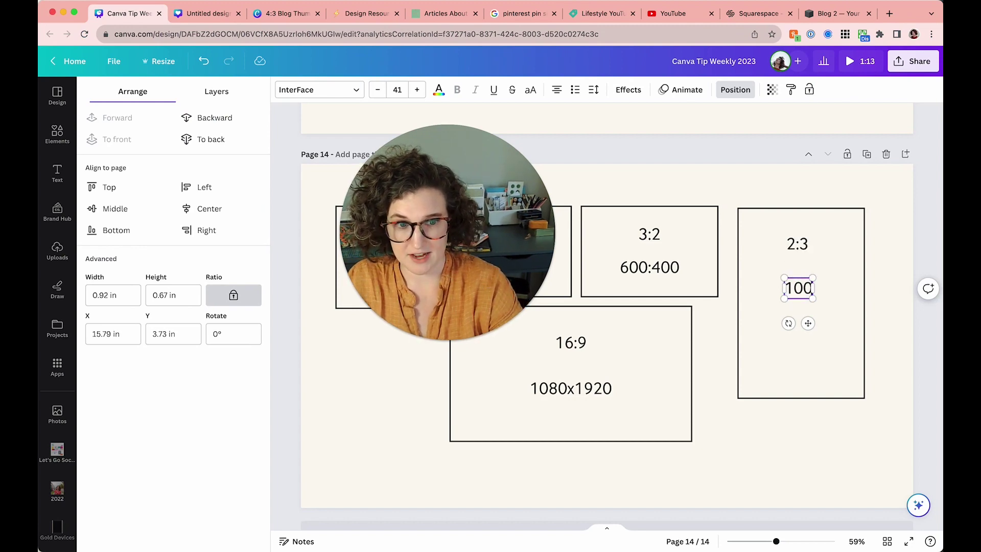
type("0x1500")
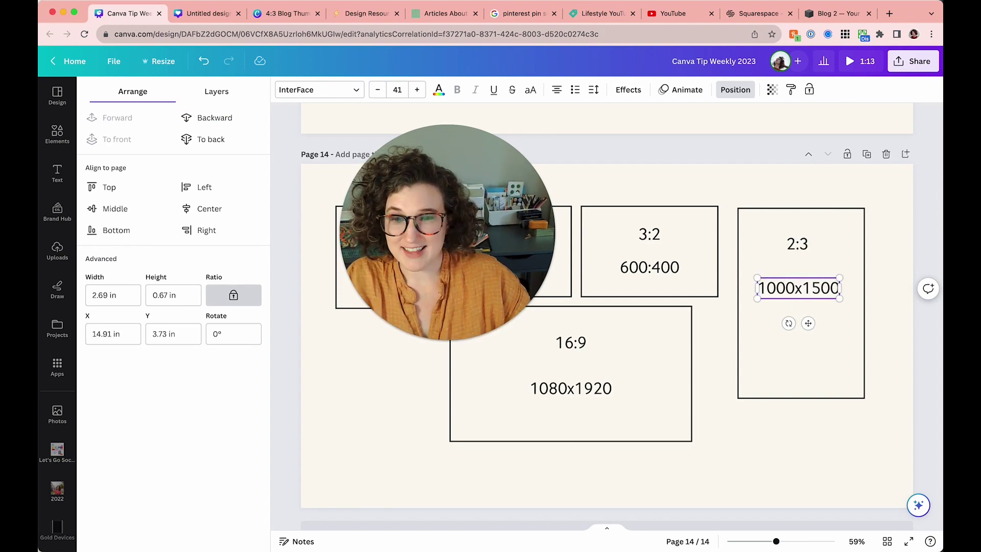
left_click(577, 225)
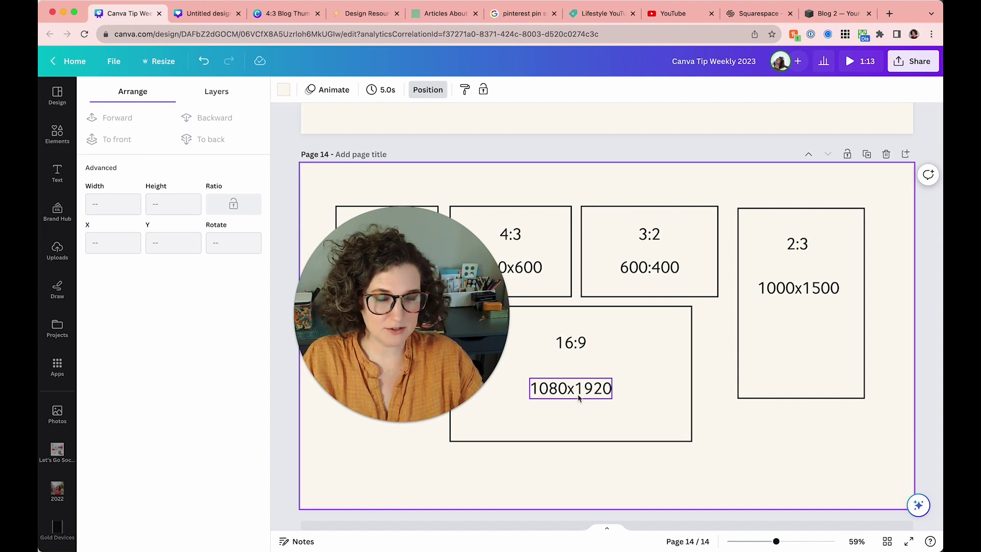
- Try rotating the 16:9 rectangle to portrait, then leave it unrotated
left_click(620, 428)
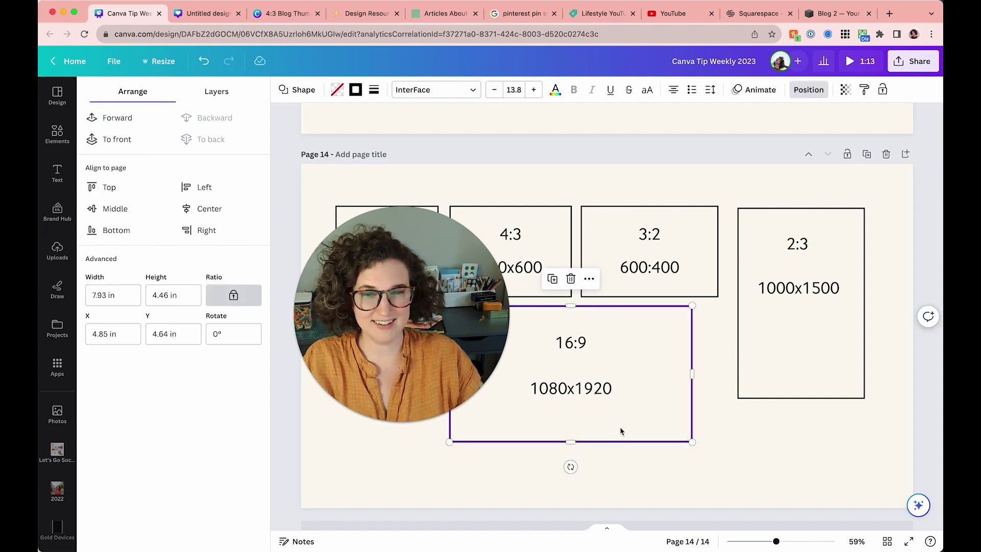
left_click_drag(570, 467, 622, 371)
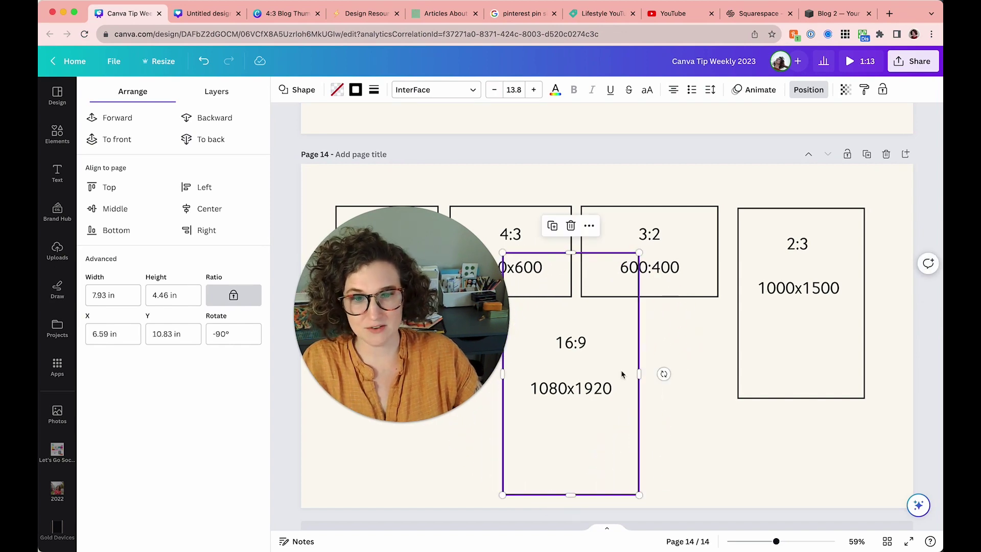
left_click_drag(664, 372, 570, 458)
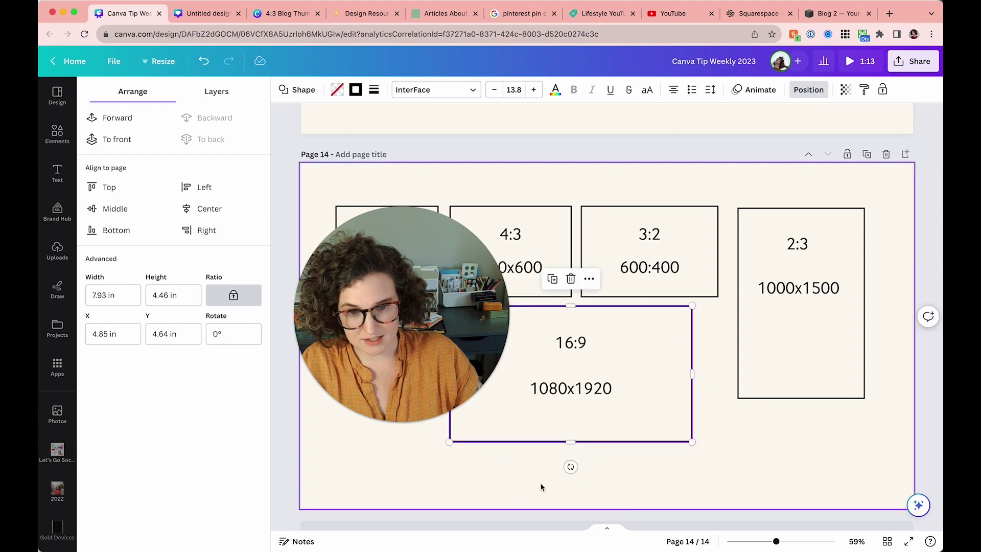
left_click(451, 391)
- Add a large JPGS text label positioned below the 1:1 box
left_click_drag(450, 391, 347, 421)
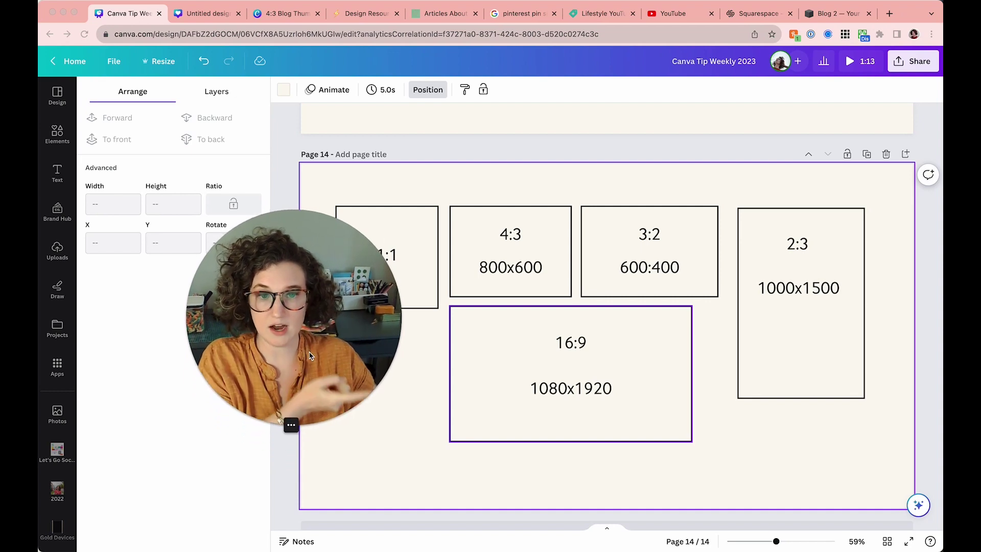
left_click_drag(310, 378, 370, 399)
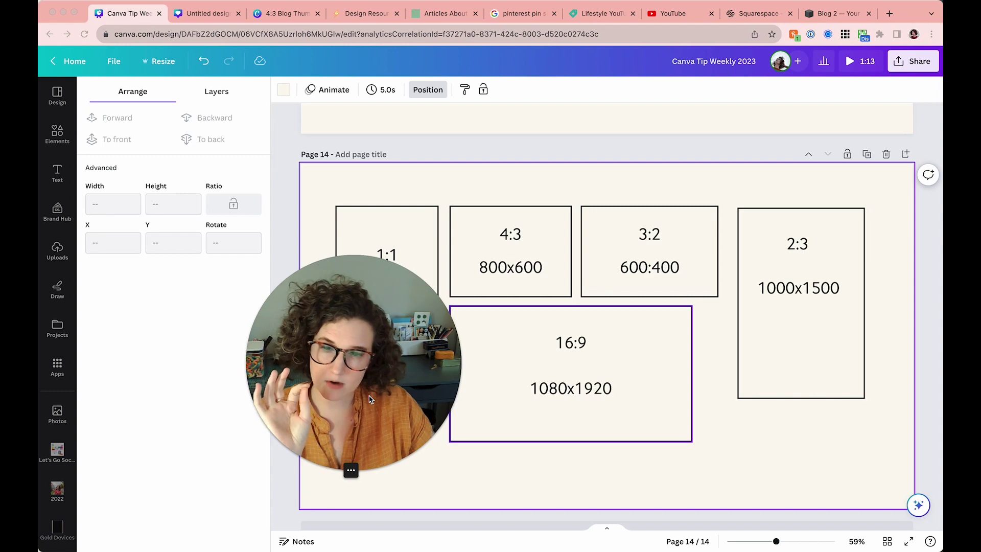
left_click_drag(370, 399, 259, 341)
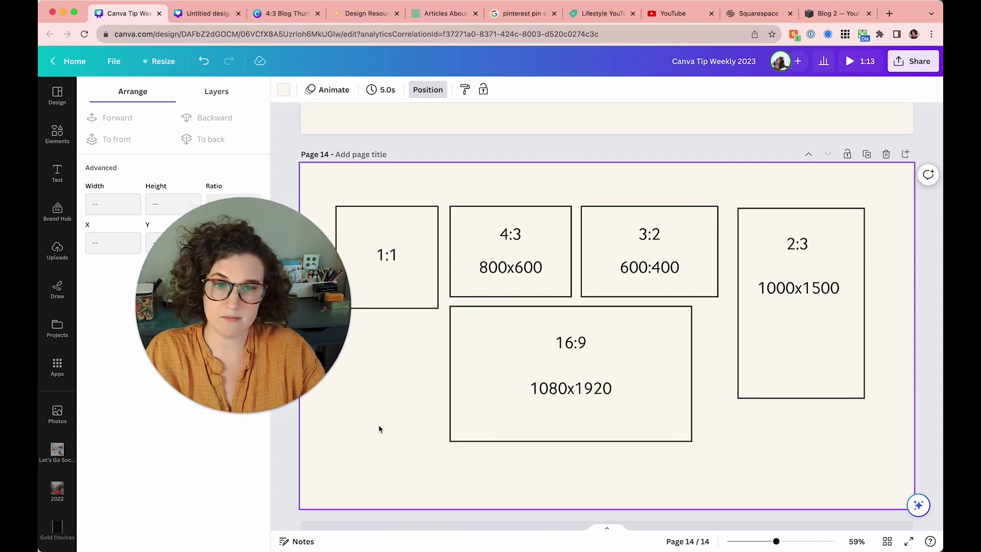
type("tJPGS")
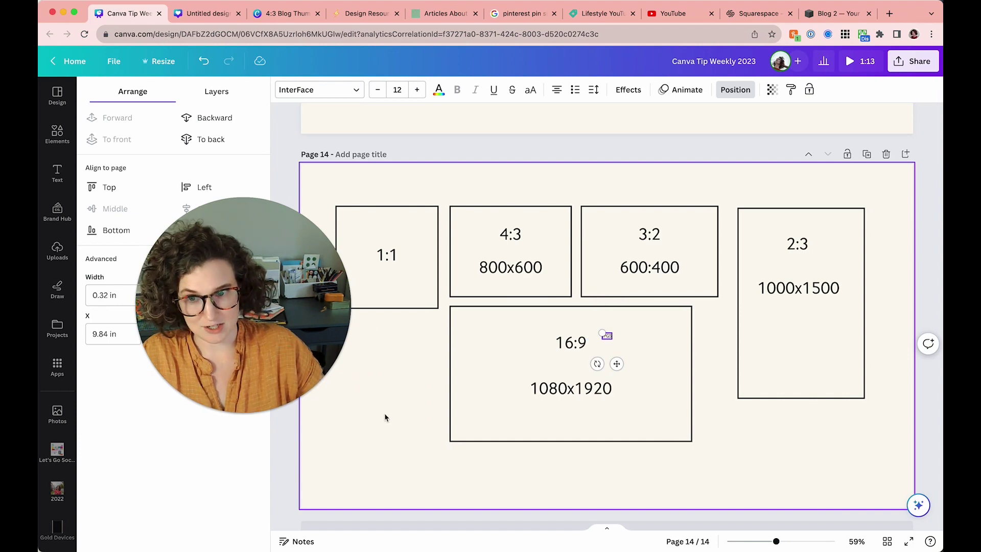
left_click(385, 416)
left_click(607, 337)
left_click_drag(607, 337, 399, 358)
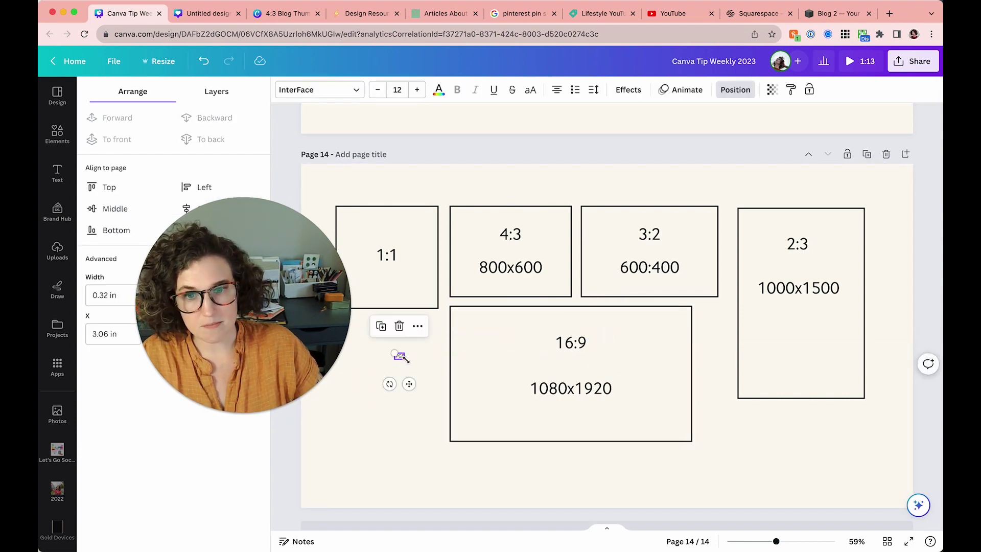
left_click_drag(448, 393, 384, 400)
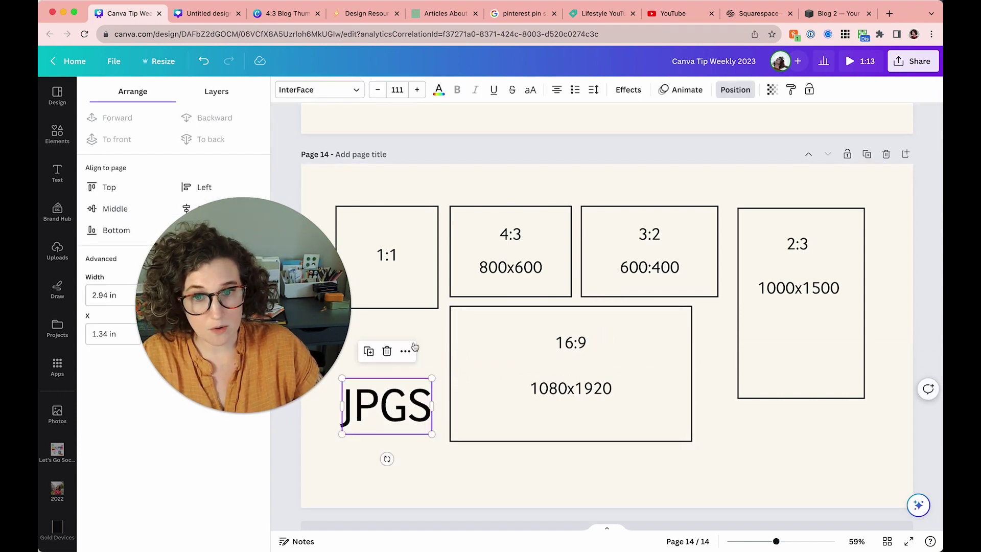
left_click(419, 334)
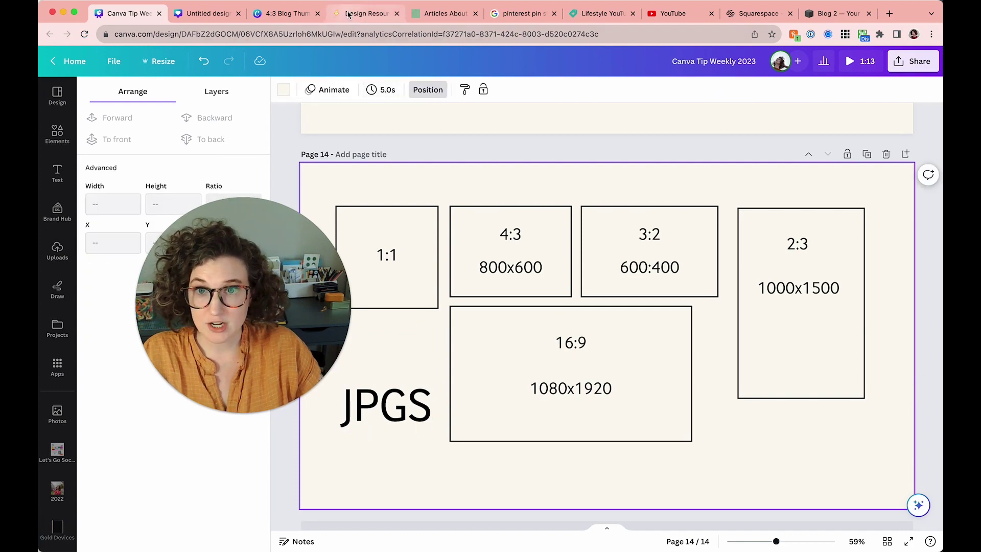
left_click(366, 13)
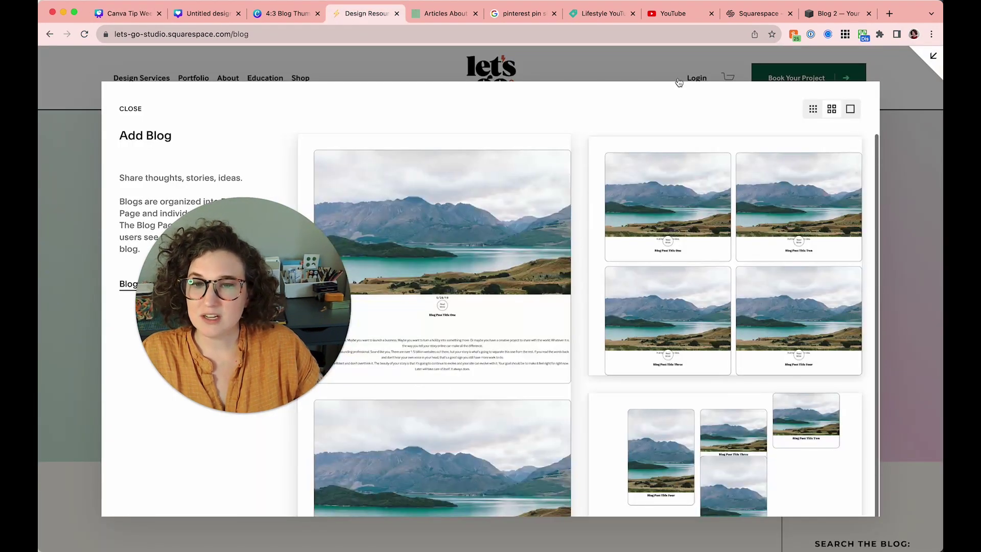
- Review the Blog 2 post grid's 3:2 Standard image aspect ratio in the editor
left_click(835, 13)
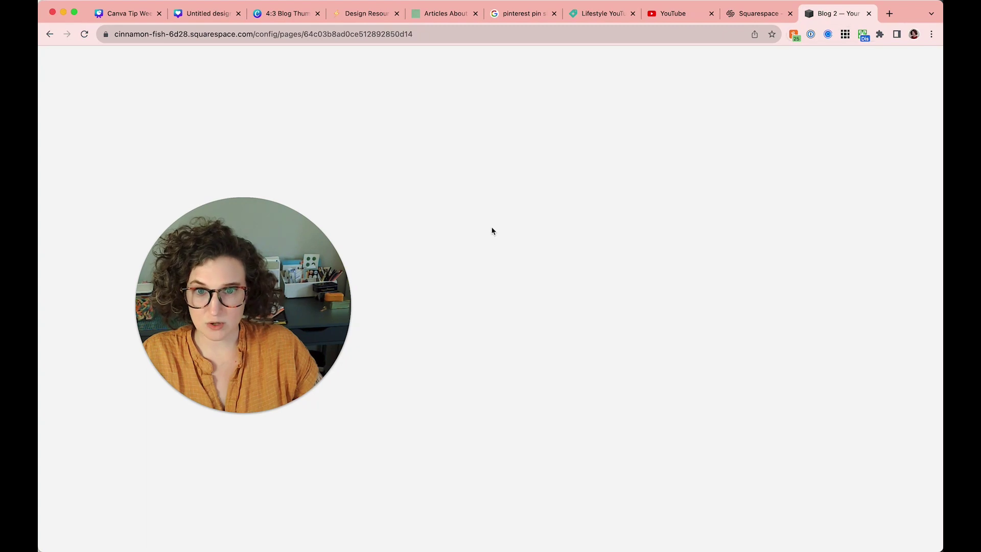
scroll(450, 196, "down", 3)
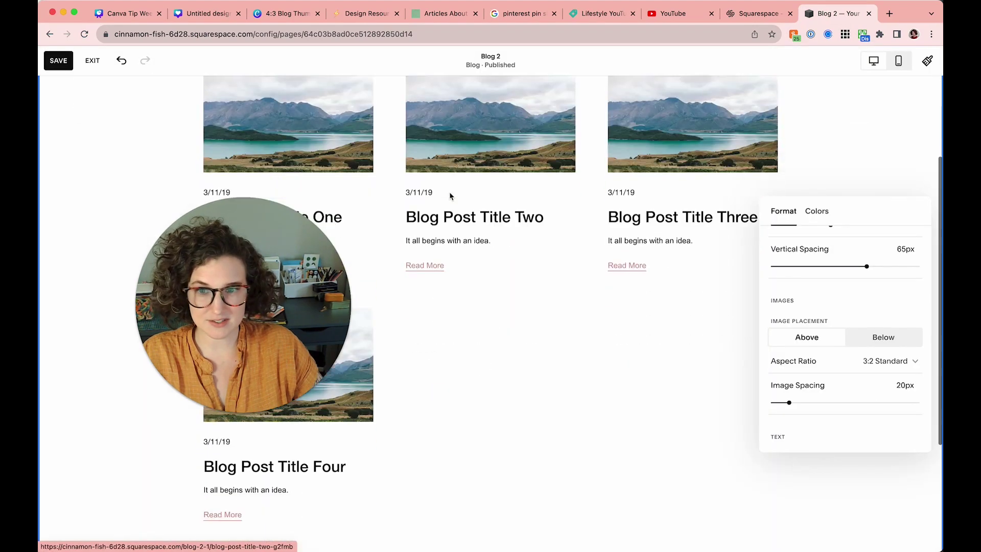
scroll(450, 197, "up", 2)
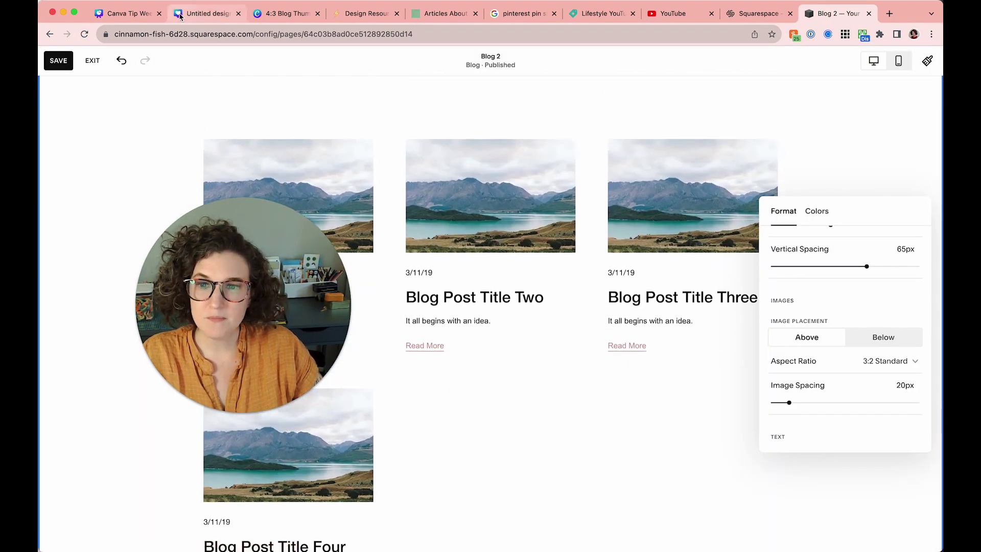
left_click(189, 18)
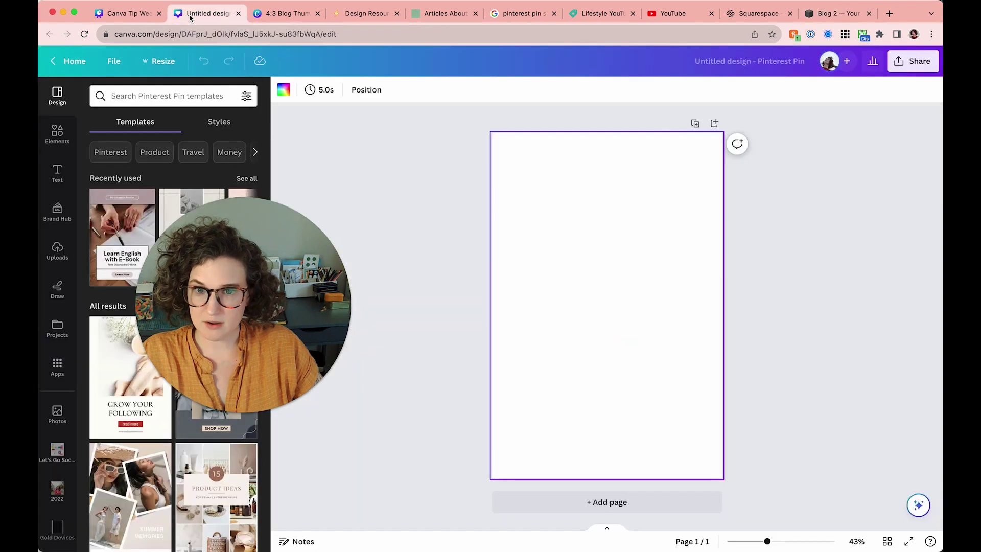
- Browse the Pinterest Pin templates for the blank pin, then return to the 4:3 Blog Thumbnails design
left_click(363, 185)
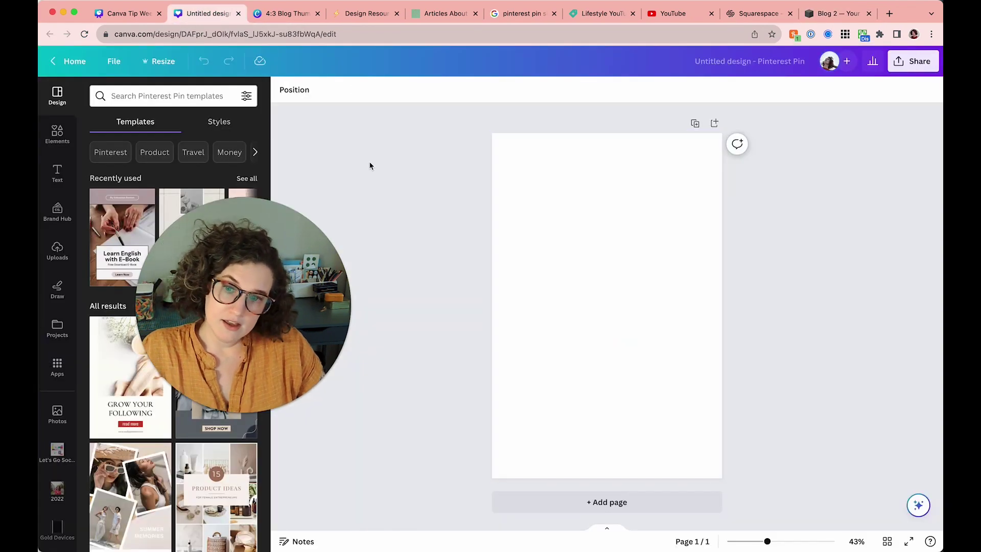
left_click_drag(240, 345, 411, 261)
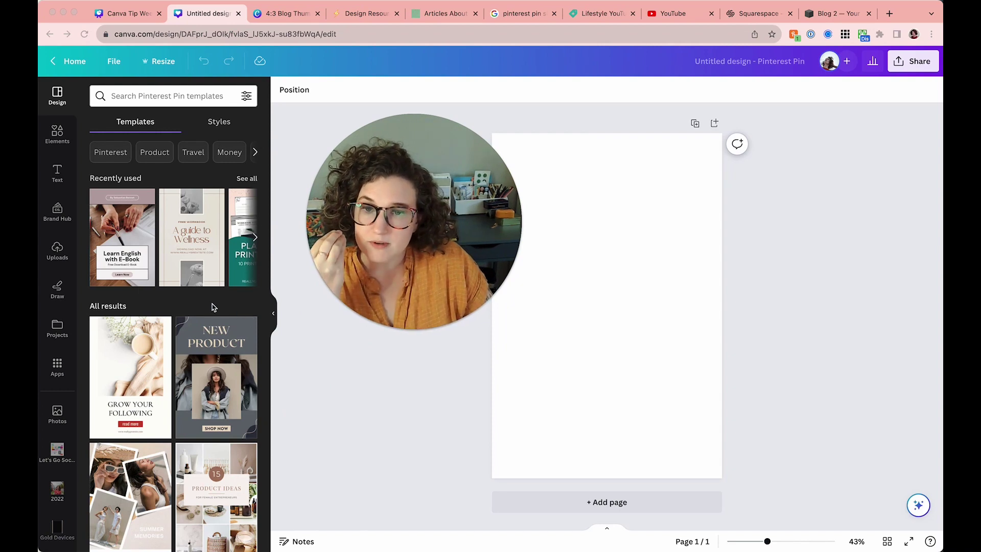
scroll(212, 307, "down", 3)
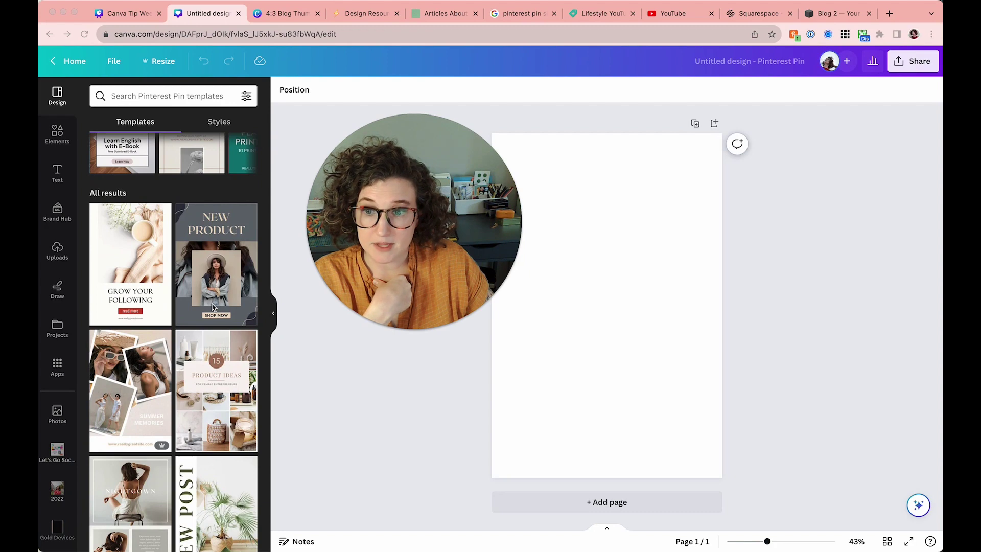
scroll(212, 307, "down", 5)
scroll(213, 306, "down", 8)
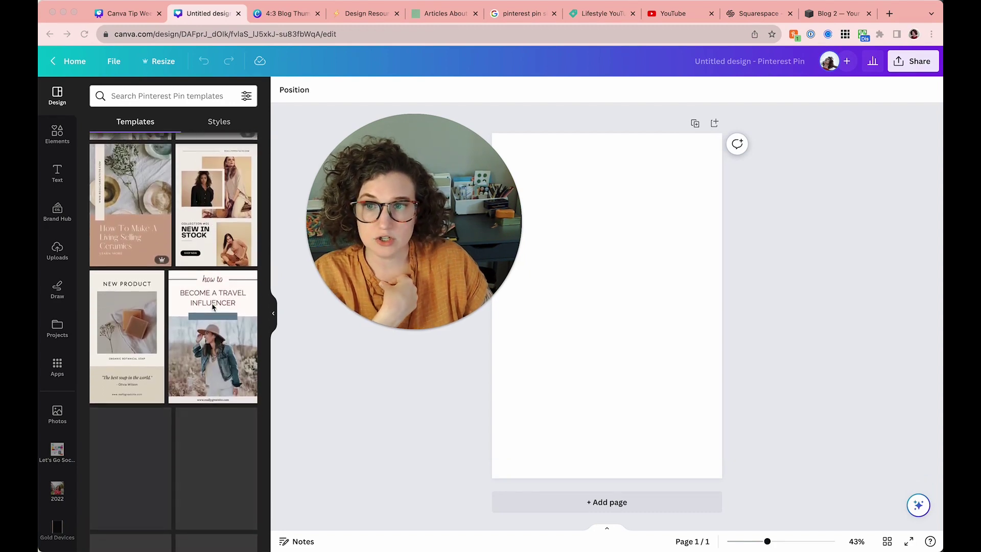
scroll(212, 307, "down", 2)
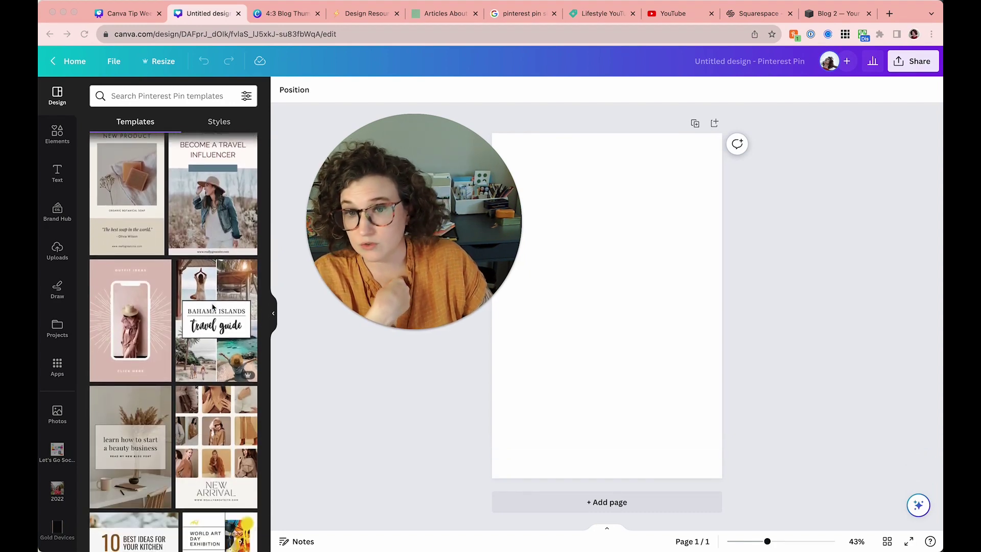
scroll(213, 306, "down", 3)
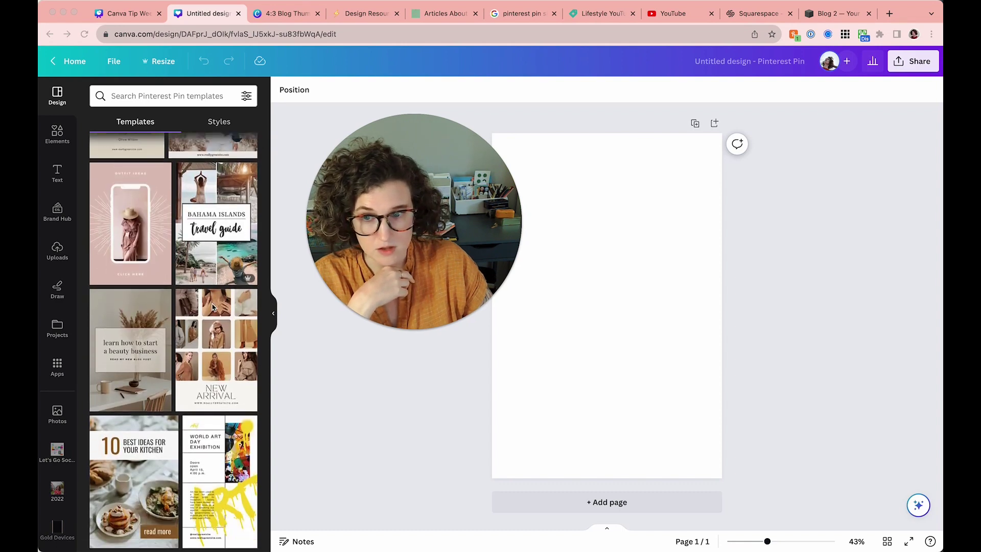
scroll(212, 307, "down", 1)
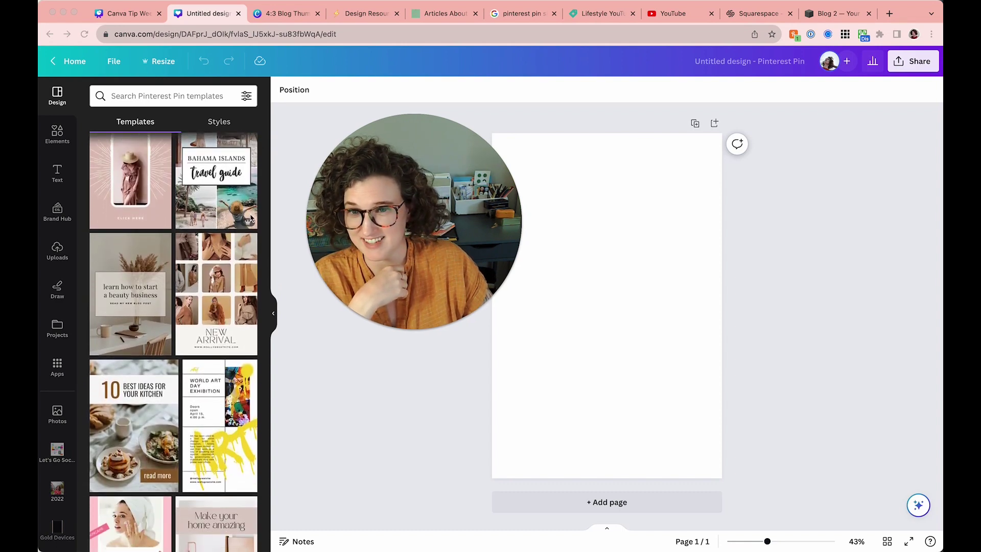
left_click(286, 16)
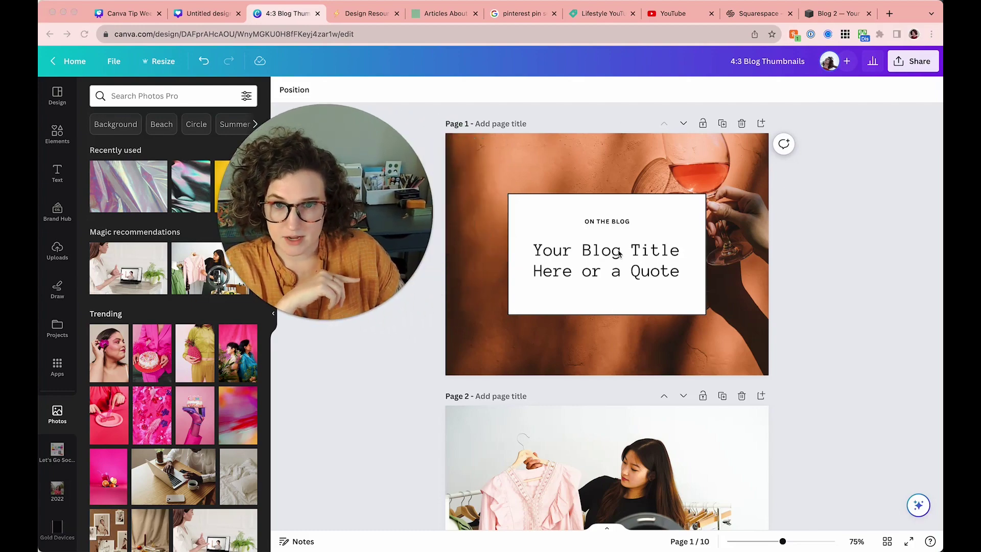
- Scroll through all ten thumbnail pages, then switch to the Squarespace Design Resources tab
scroll(618, 254, "down", 8)
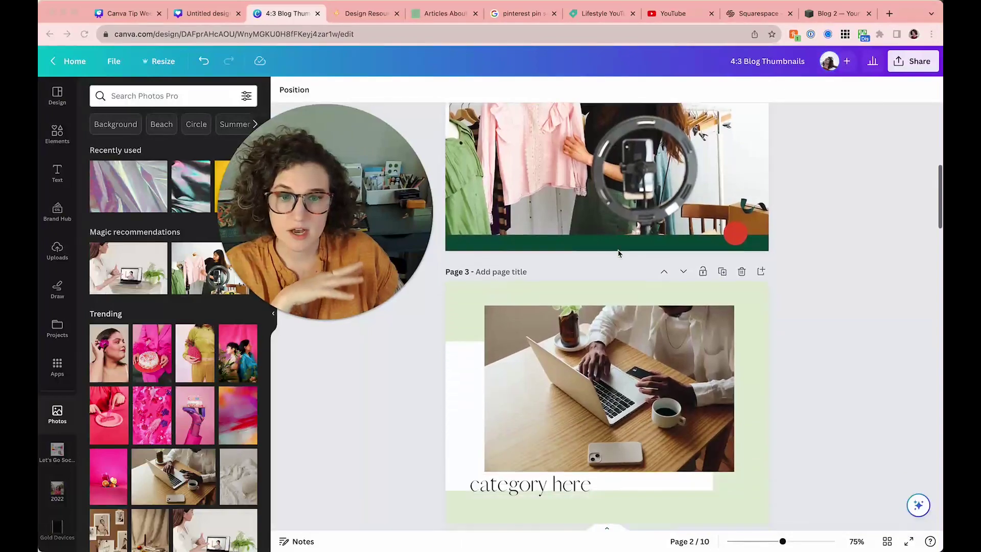
scroll(619, 254, "down", 8)
scroll(625, 338, "down", 20)
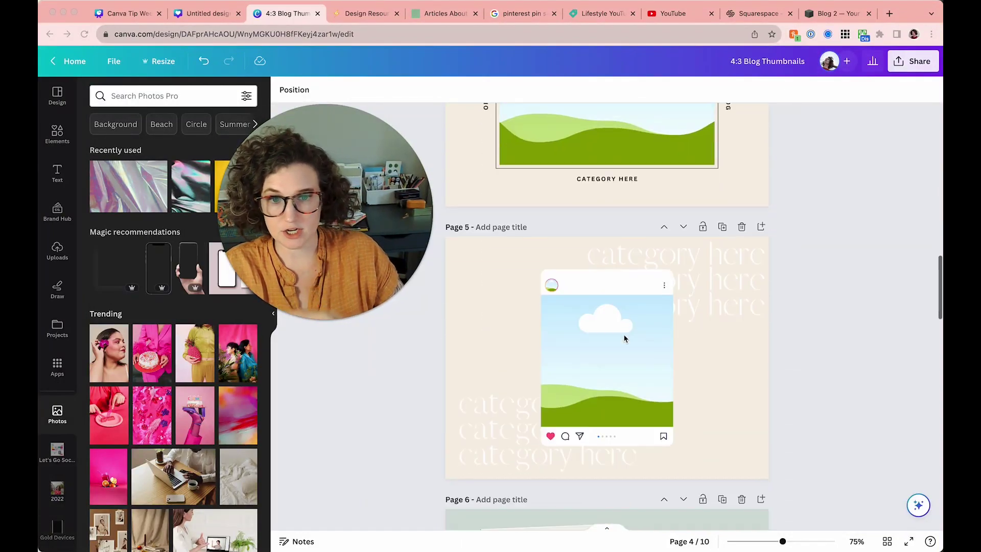
scroll(625, 338, "down", 9)
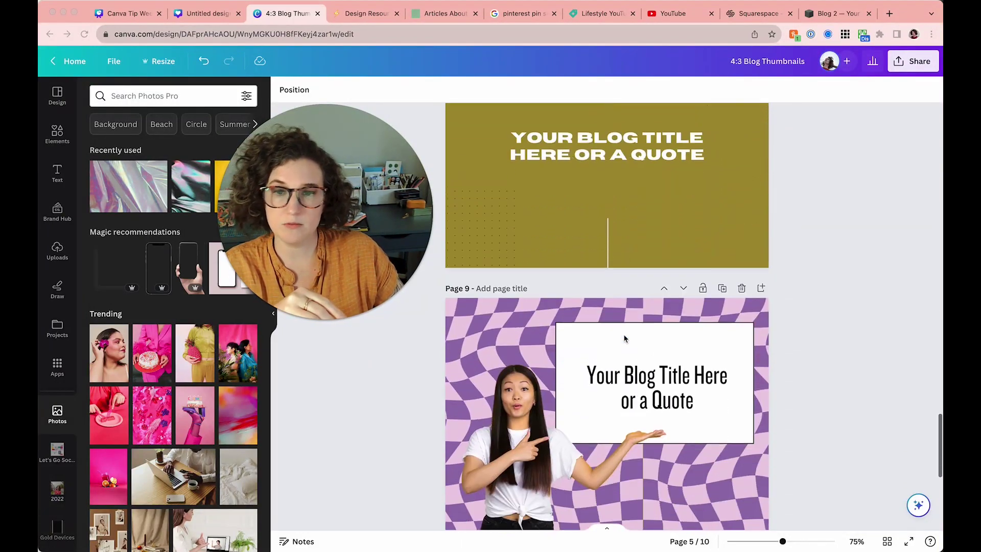
scroll(625, 338, "up", 20)
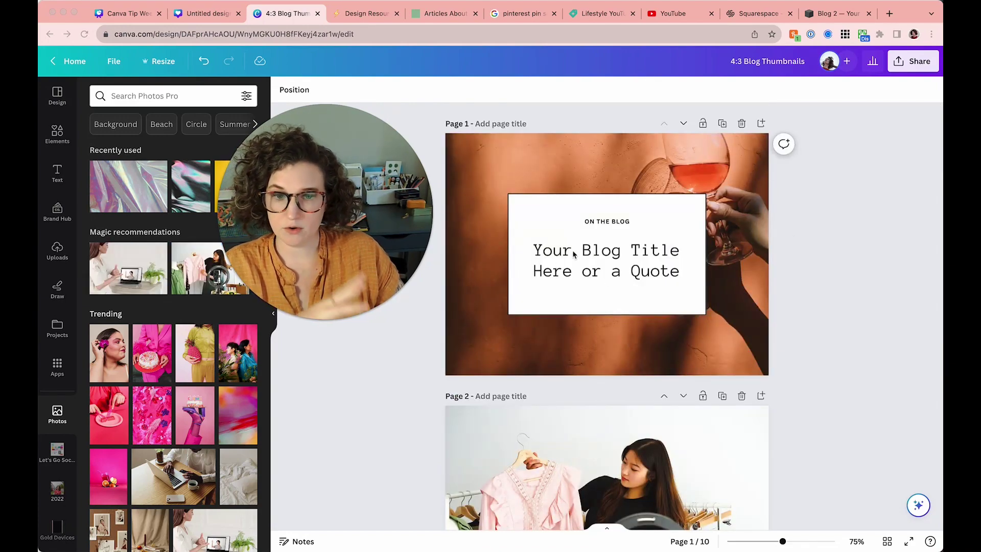
scroll(574, 254, "down", 4)
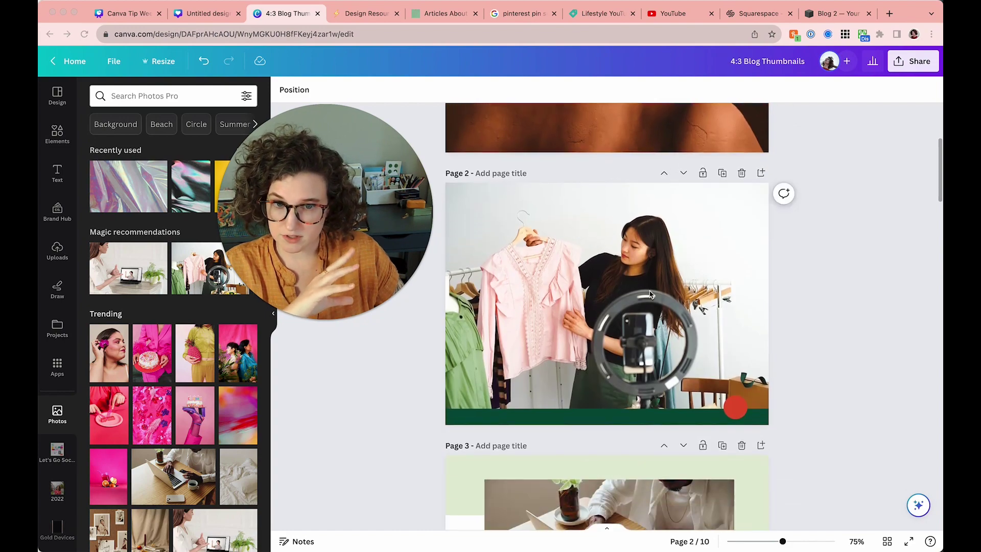
scroll(650, 295, "up", 4)
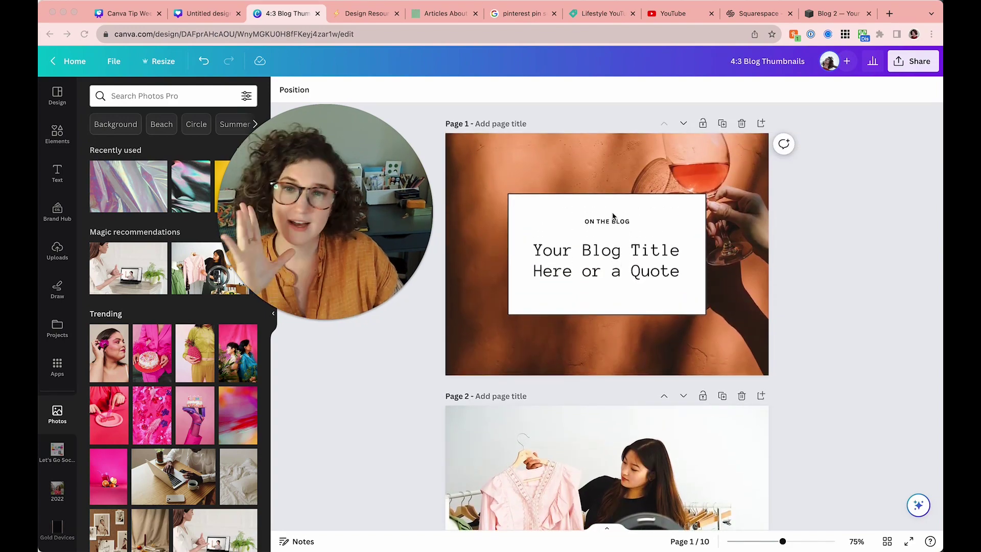
left_click(359, 16)
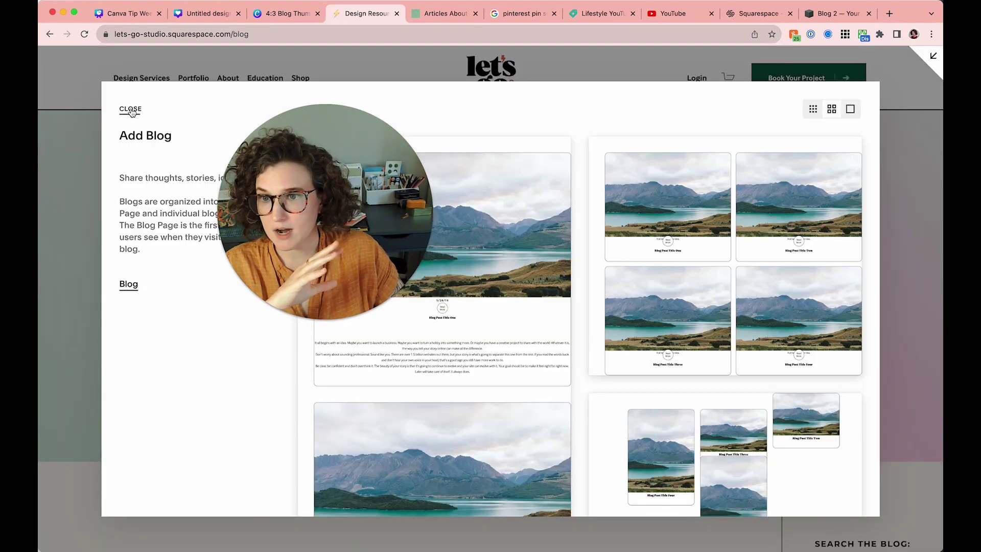
- Close the Add Blog dialog and scroll through the Articles blog post cards
left_click(130, 110)
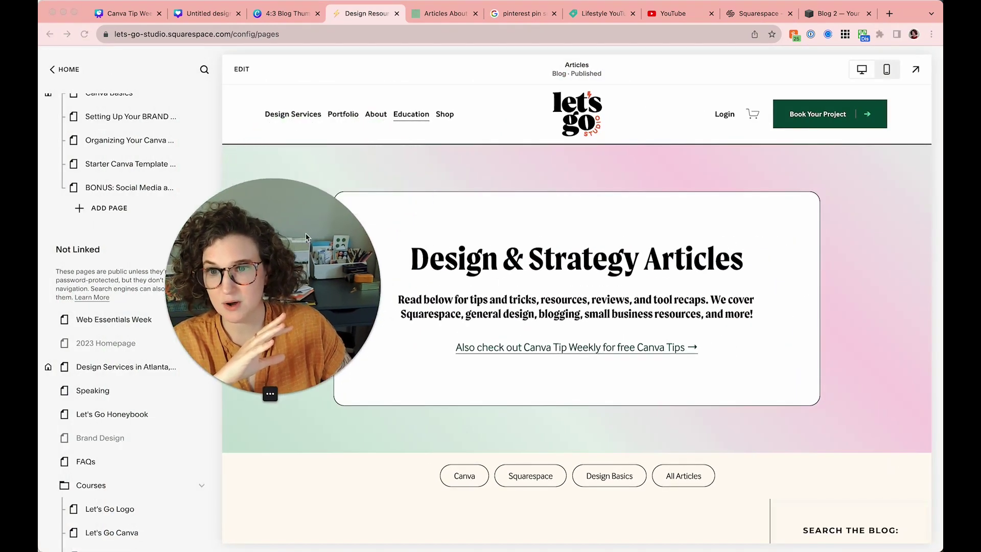
mouse_move(406, 120)
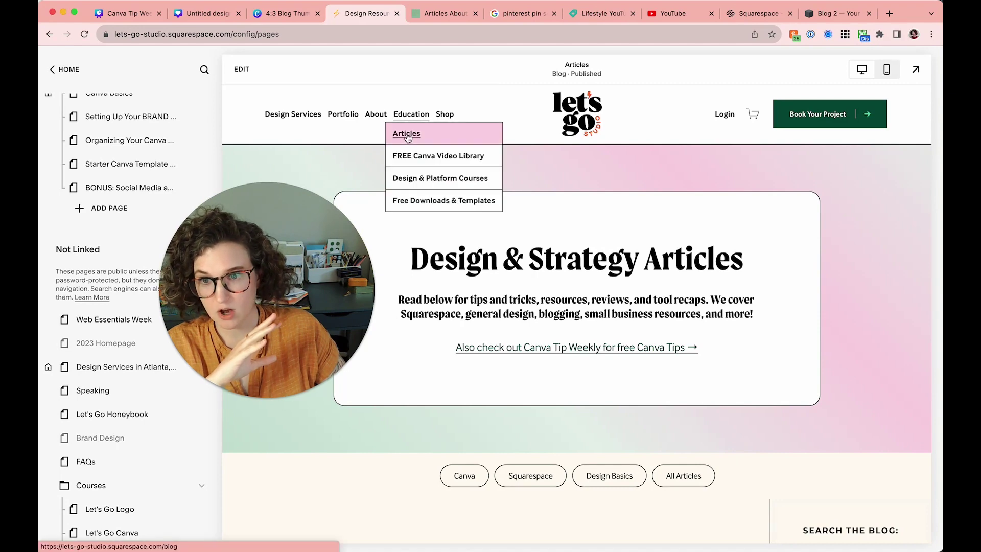
scroll(406, 261, "down", 5)
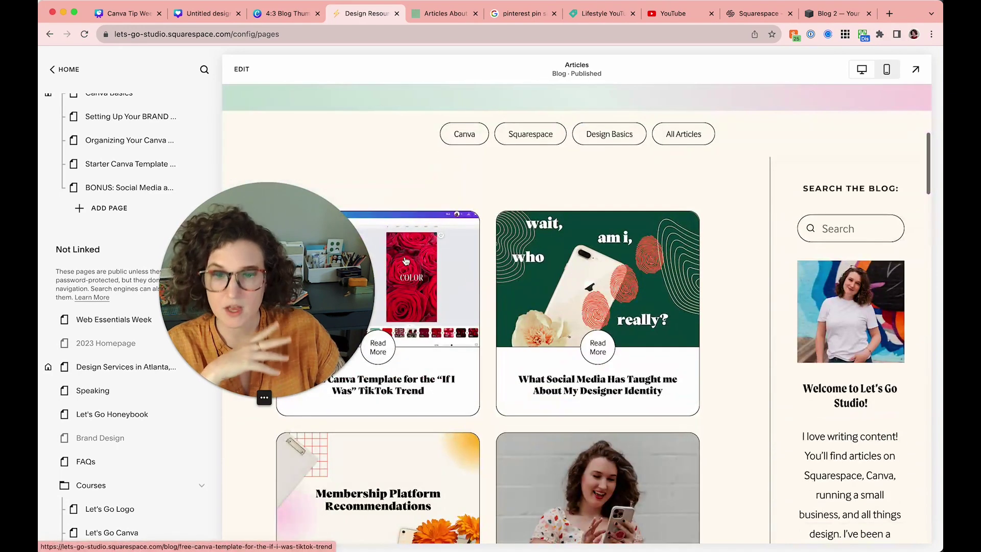
scroll(433, 337, "down", 6)
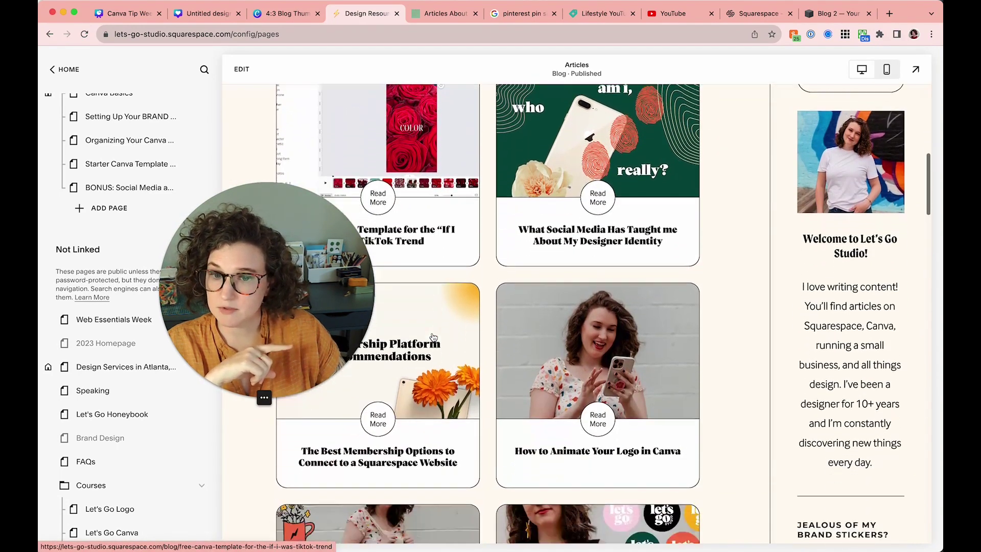
scroll(433, 337, "down", 10)
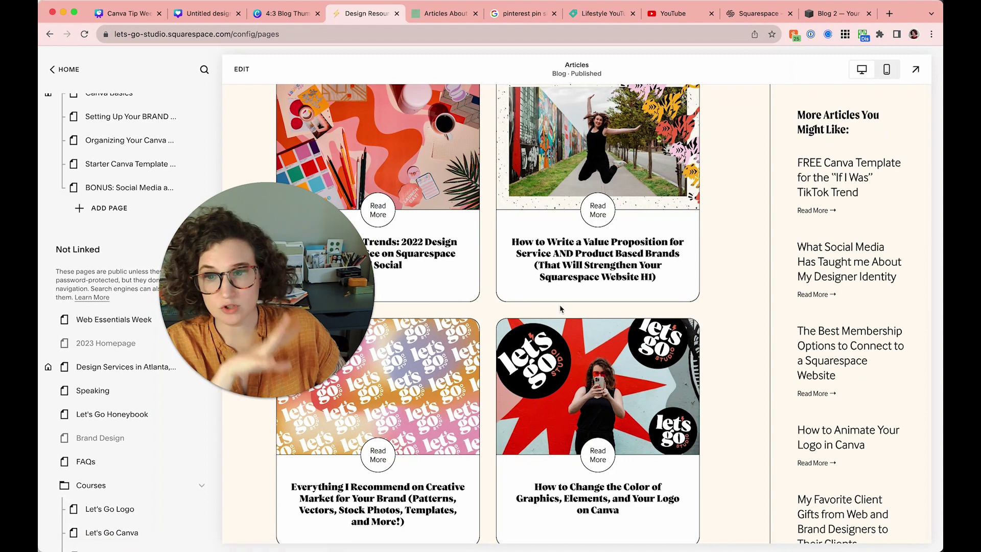
scroll(560, 308, "down", 1)
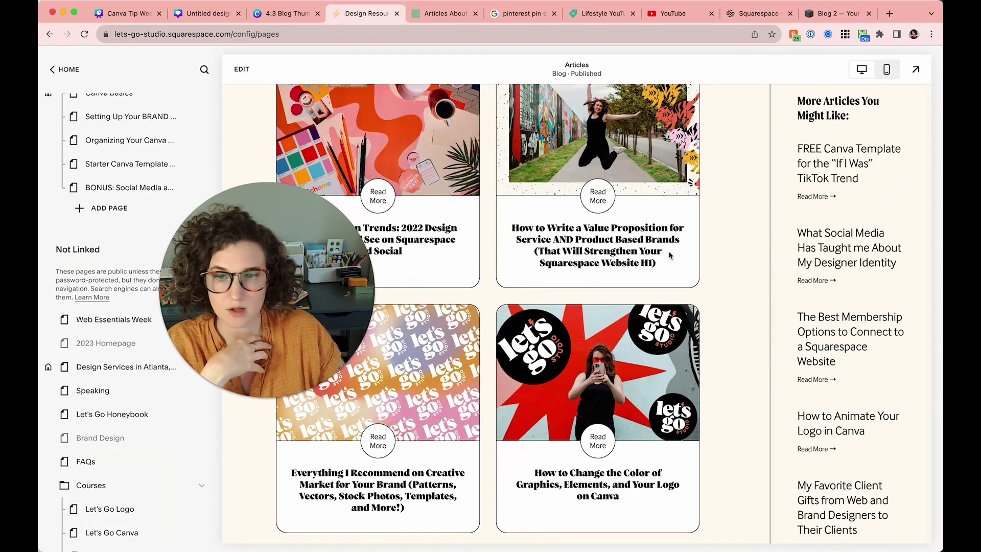
scroll(667, 260, "up", 2)
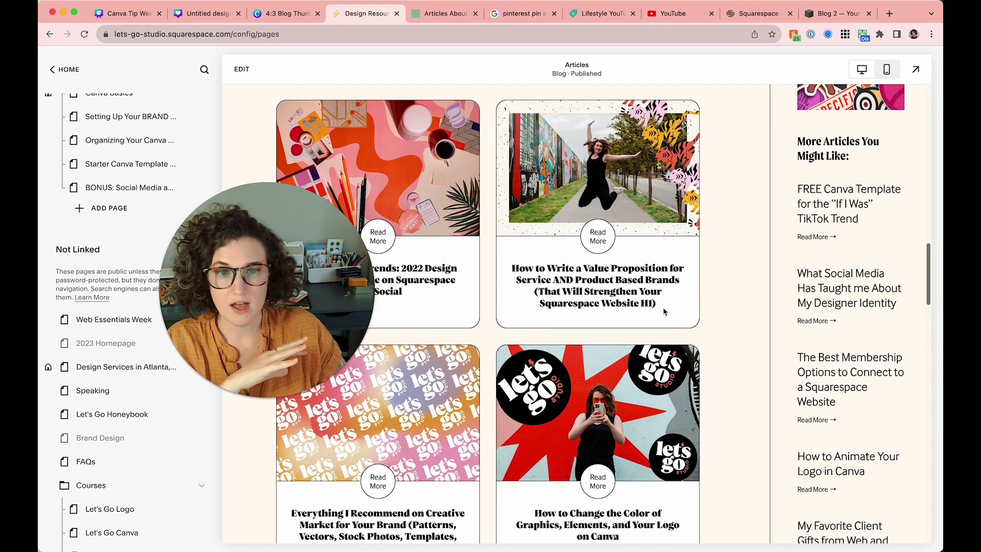
- Select the full title text of the Value Proposition post
left_click_drag(663, 312, 524, 272)
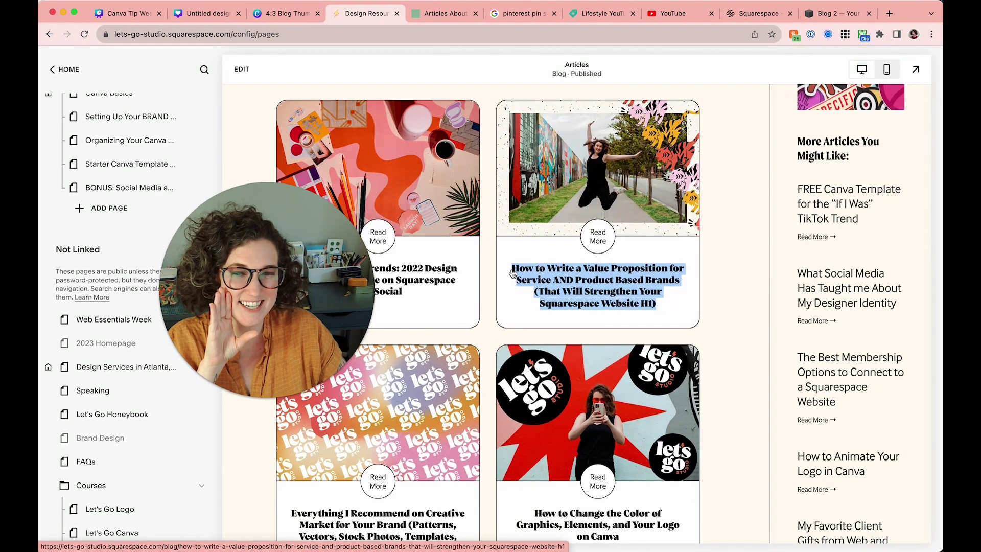
left_click(675, 323)
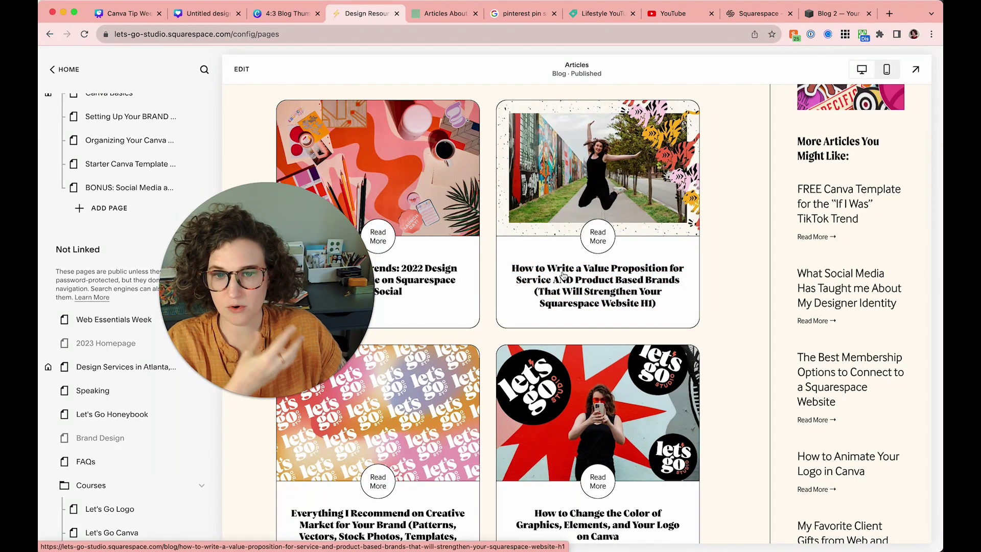
left_click_drag(679, 309, 503, 270)
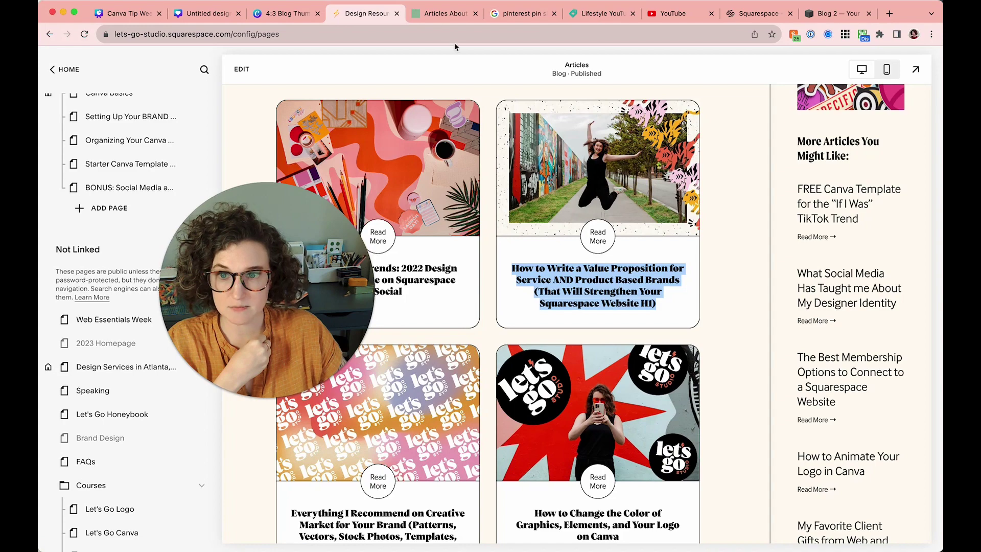
- Switch to the sarahmoon.net blog and select the Four Frameworks post title
left_click(444, 14)
scroll(425, 213, "up", 2)
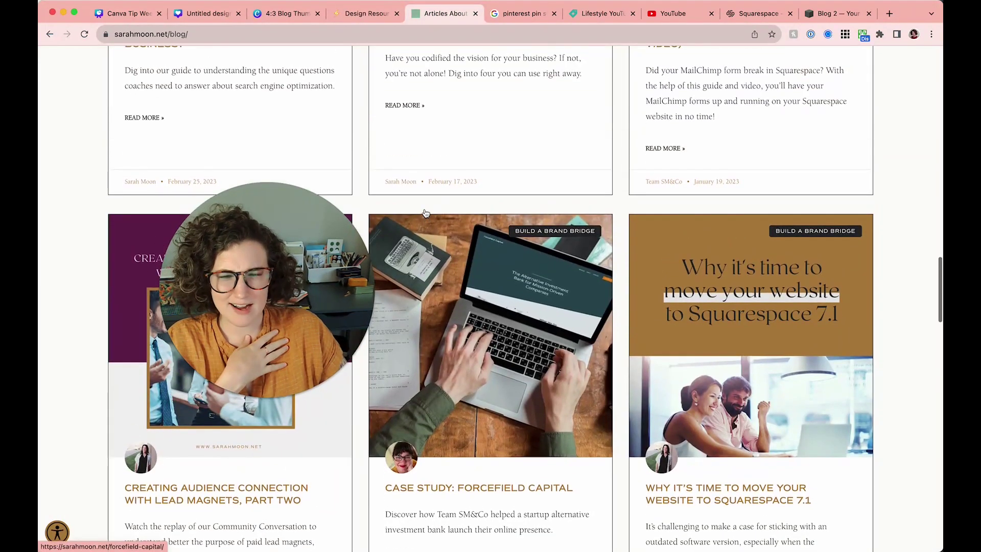
scroll(425, 213, "up", 2)
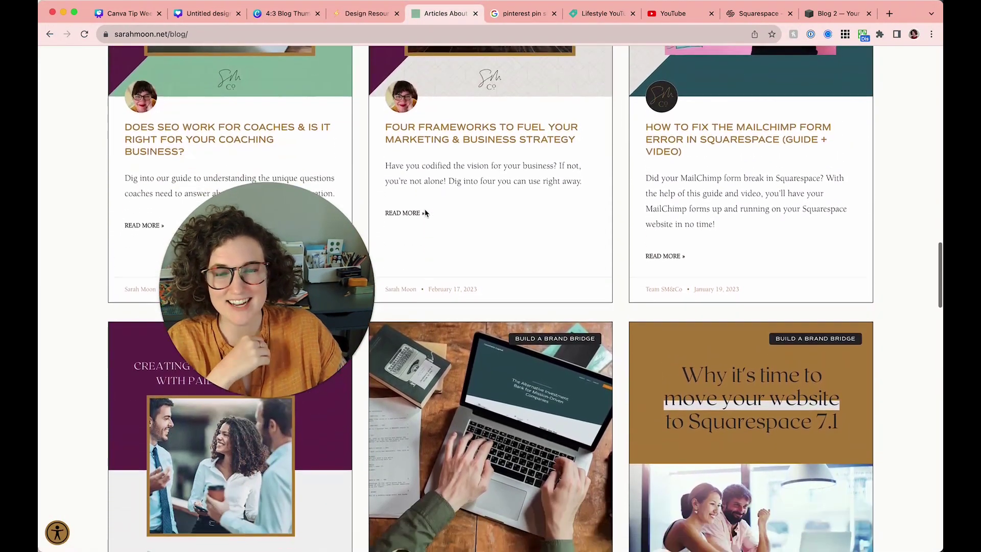
scroll(429, 223, "up", 4)
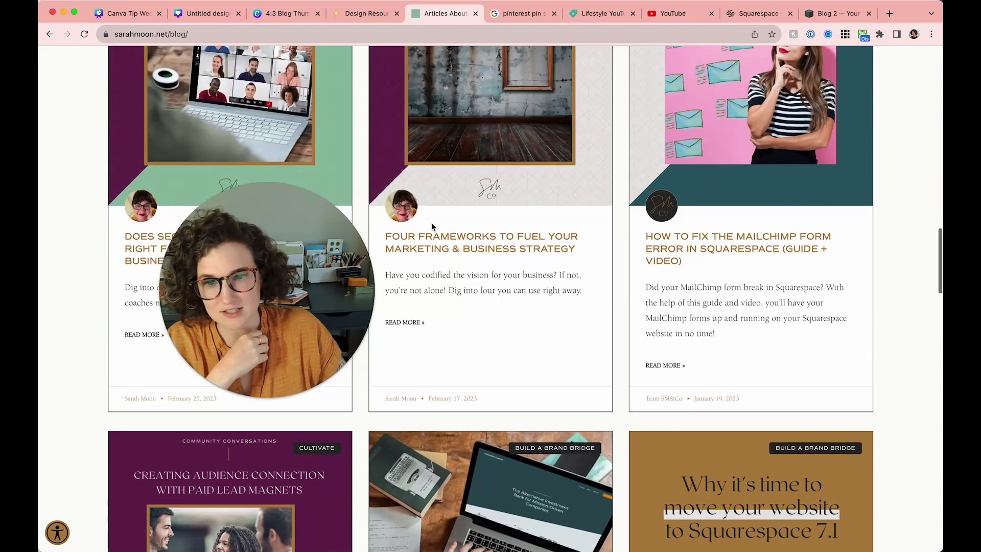
scroll(432, 224, "down", 2)
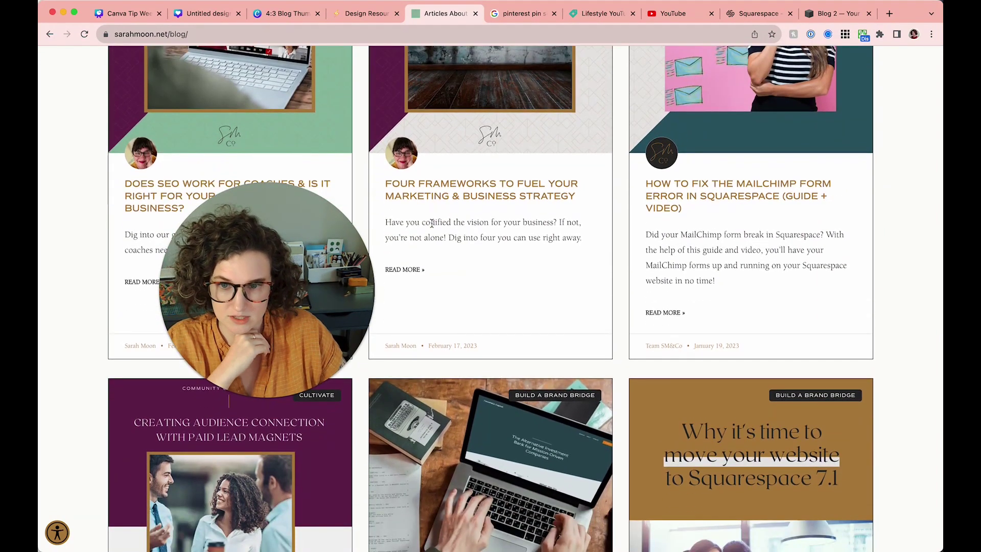
scroll(432, 224, "up", 3)
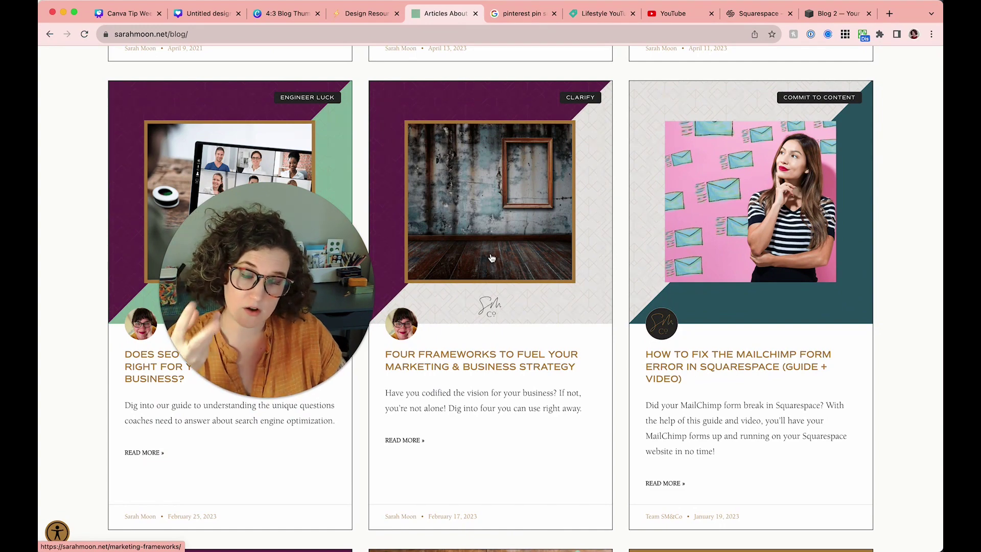
scroll(492, 258, "up", 1)
scroll(532, 276, "down", 4)
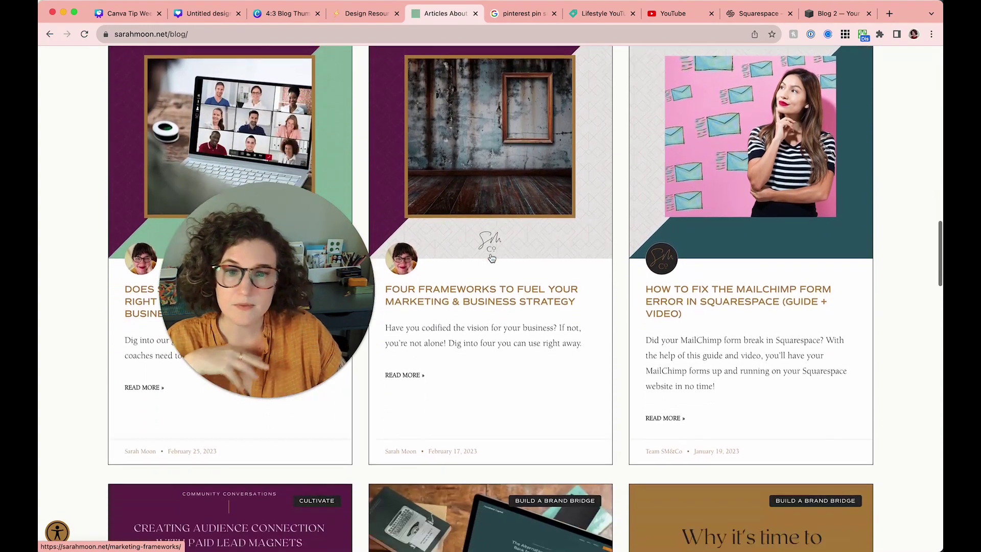
left_click_drag(576, 279, 393, 265)
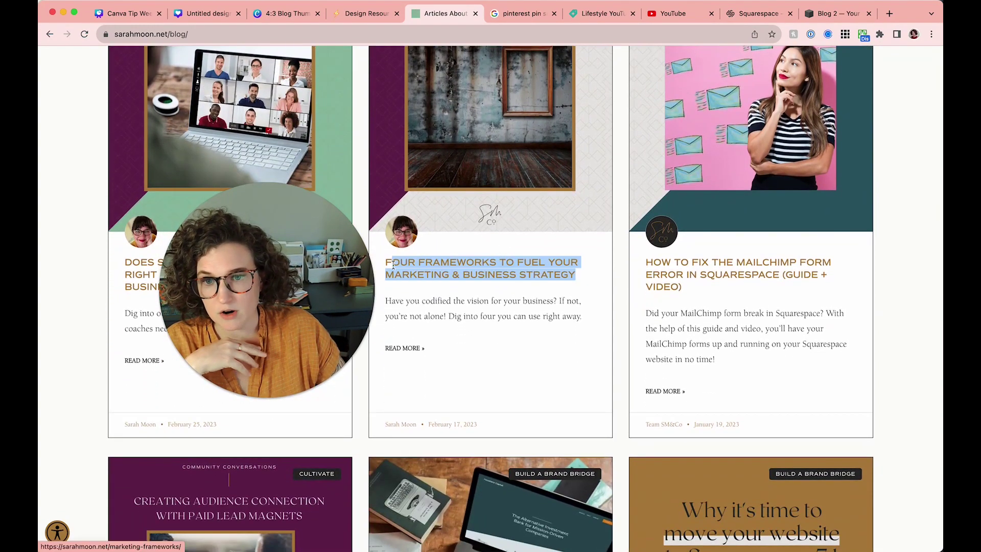
left_click(423, 307)
- Scroll further through the post thumbnails and select the website analytics post title
scroll(427, 315, "down", 10)
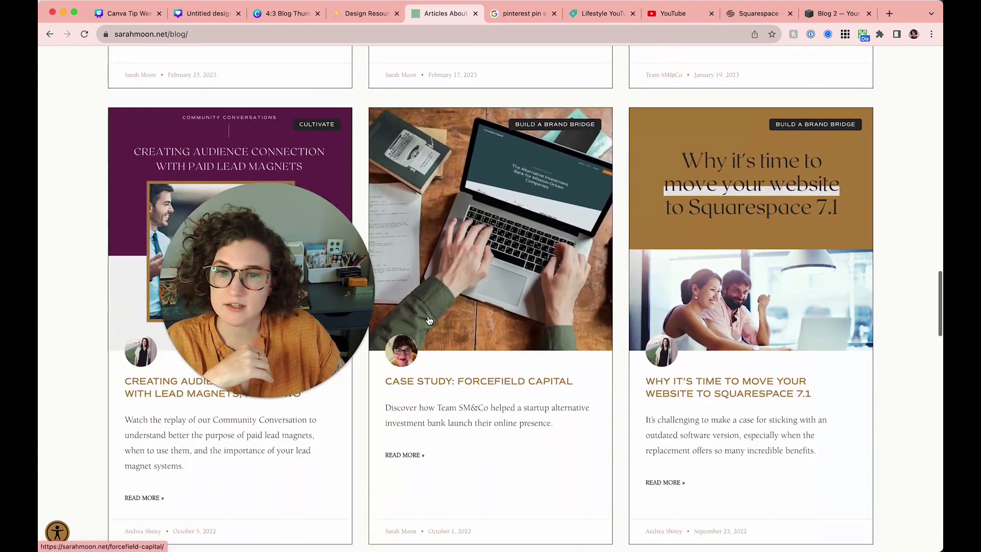
scroll(429, 321, "up", 2)
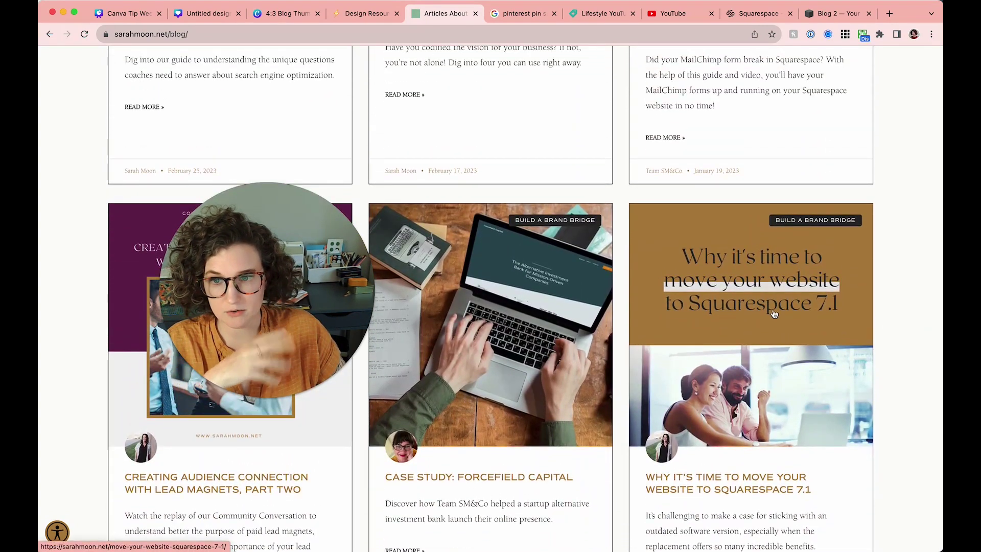
scroll(458, 240, "down", 1)
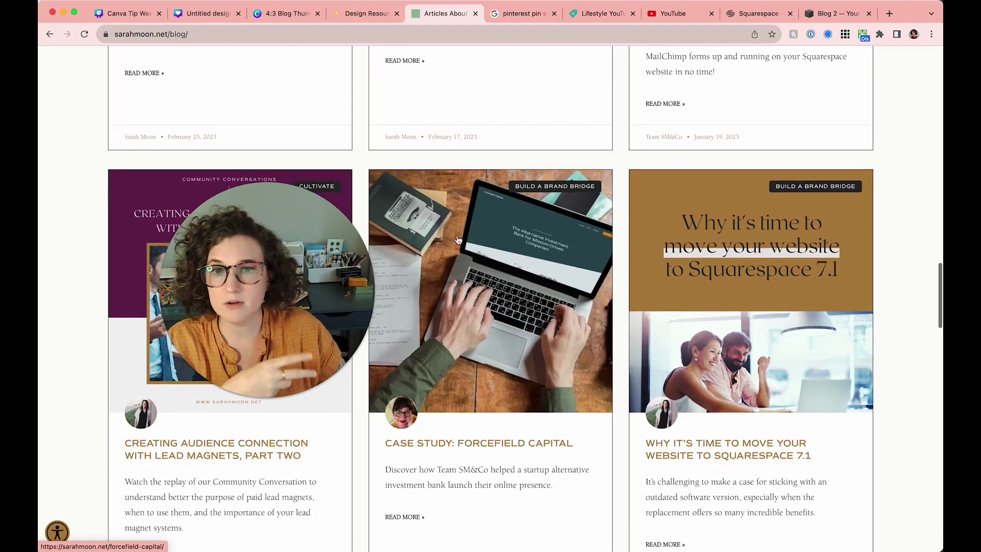
scroll(499, 376, "down", 10)
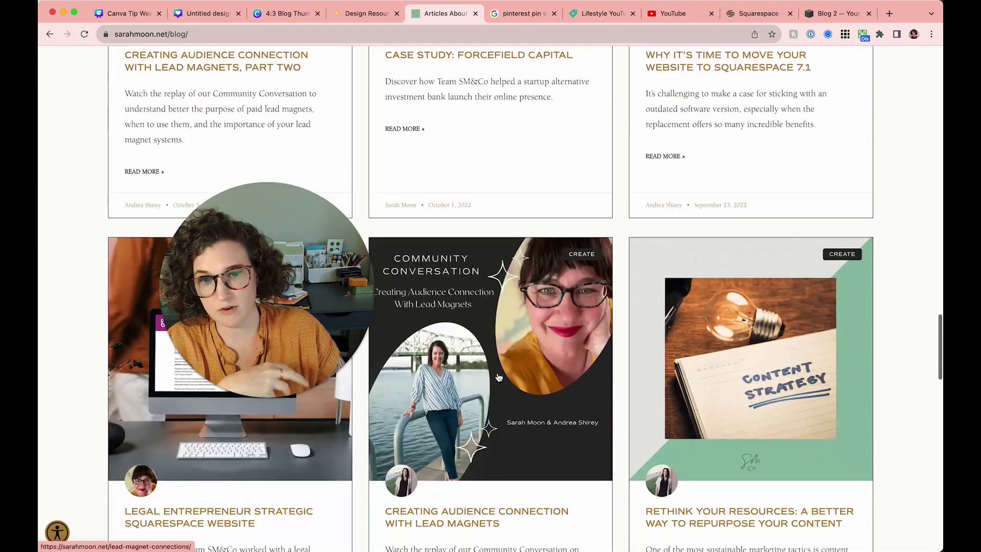
scroll(499, 376, "down", 12)
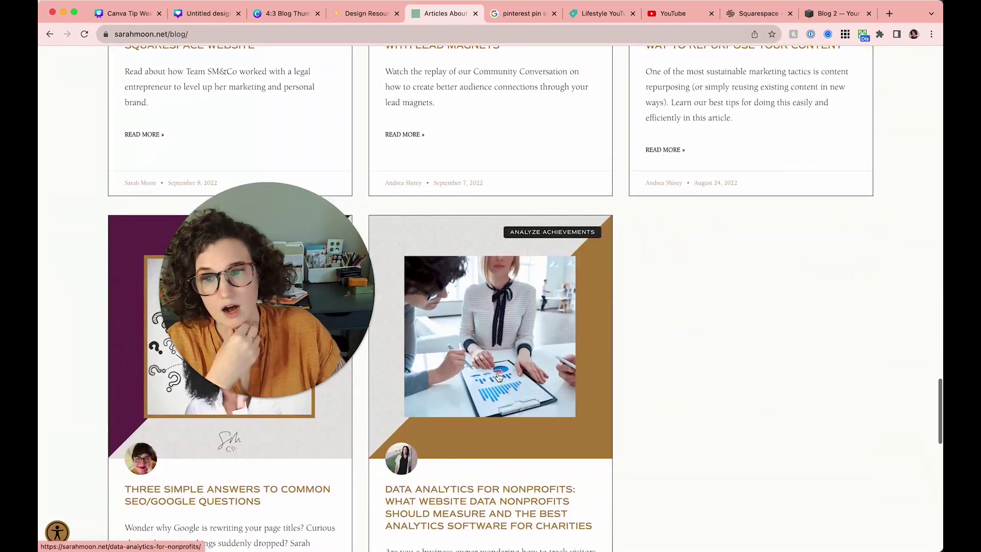
scroll(499, 376, "up", 20)
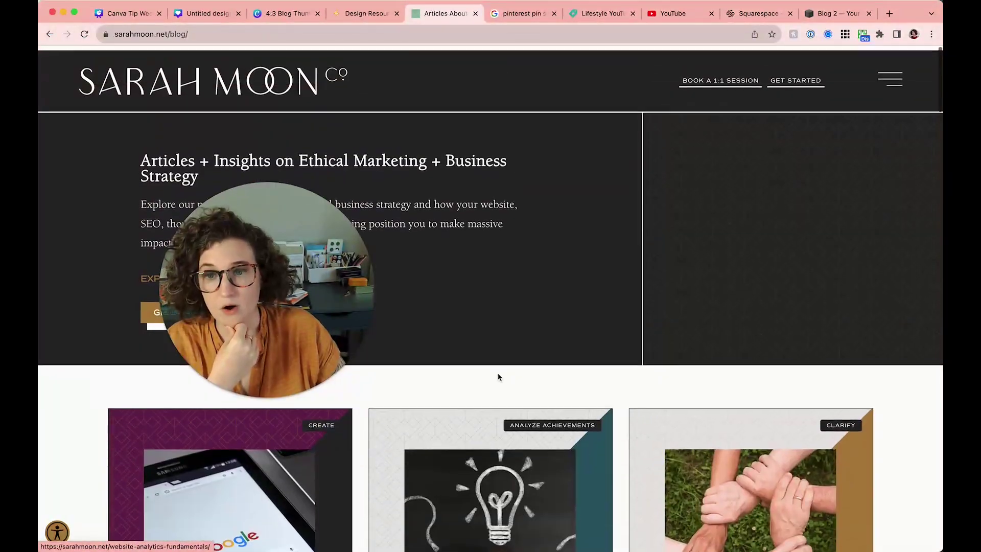
scroll(500, 377, "down", 6)
scroll(499, 376, "down", 2)
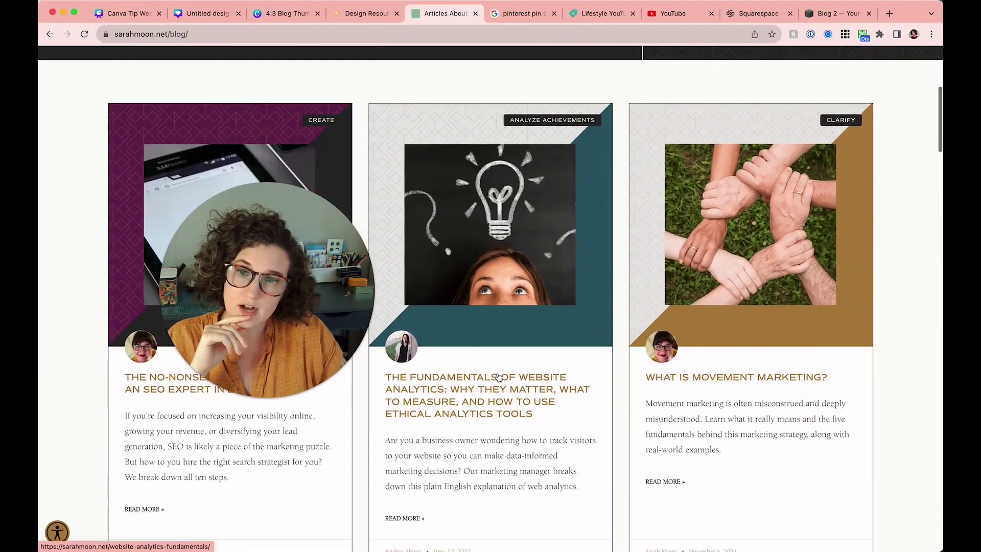
left_click_drag(557, 428, 597, 433)
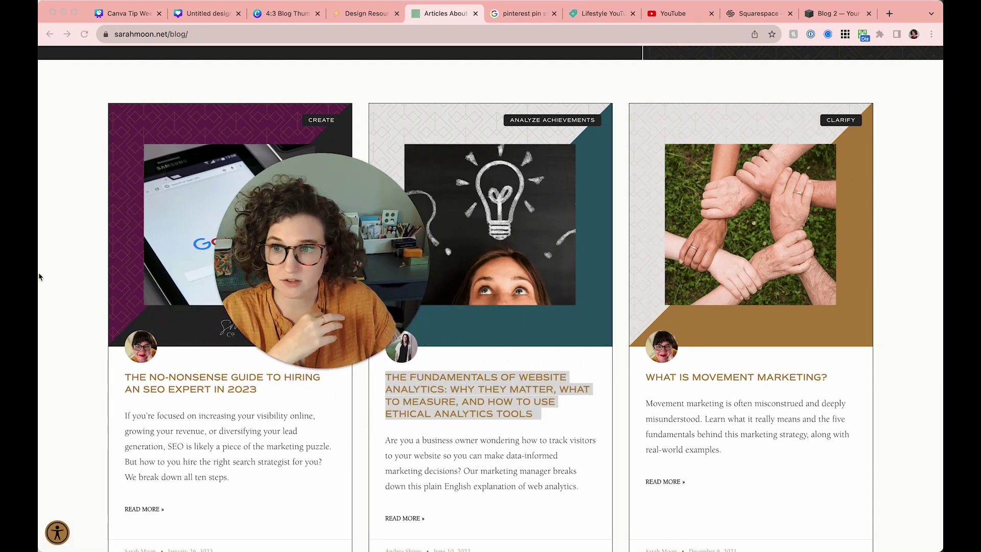
left_click(262, 15)
- Open Resize on the 4:3 Blog Thumbnails design and enter a 1200×900 custom size
left_click(209, 14)
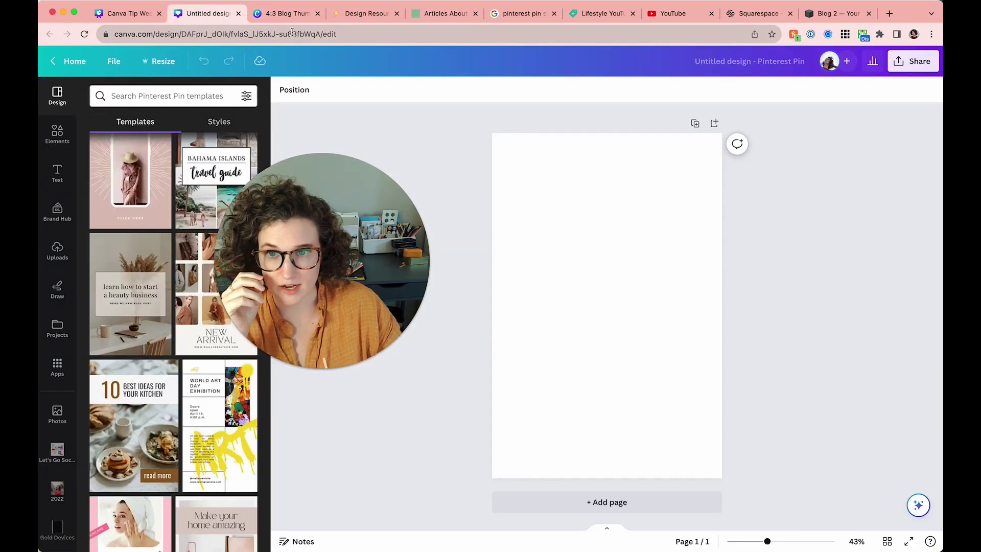
left_click(286, 14)
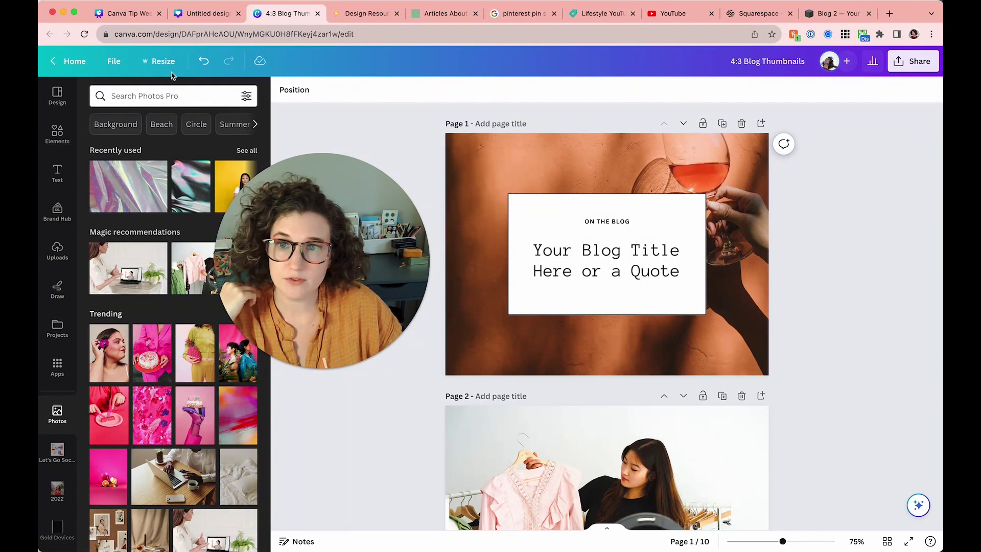
left_click(155, 66)
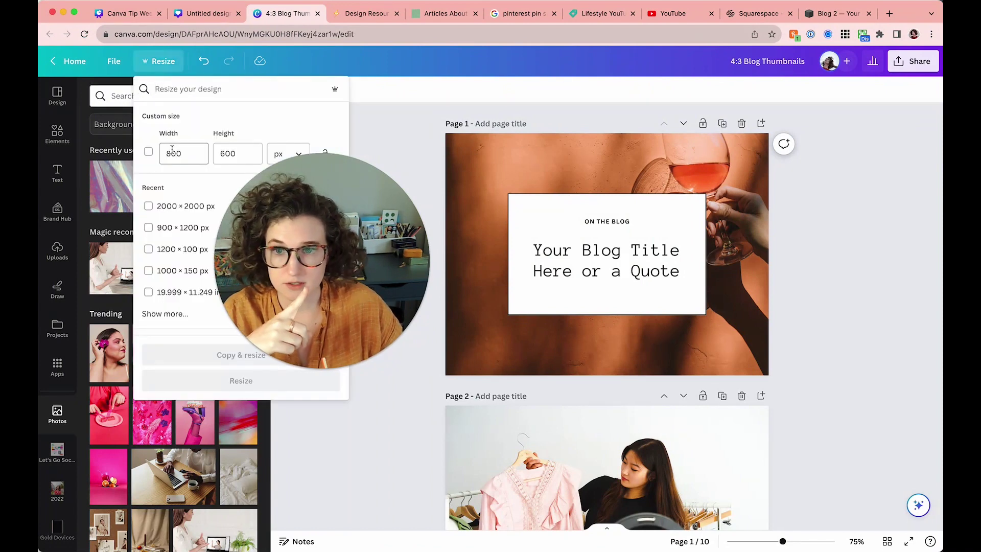
left_click_drag(284, 208, 462, 171)
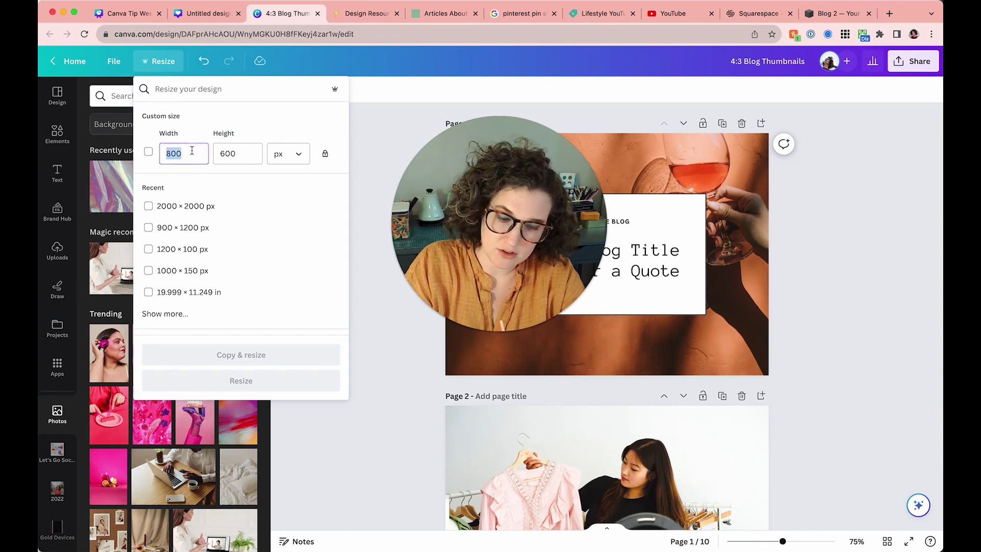
type("400")
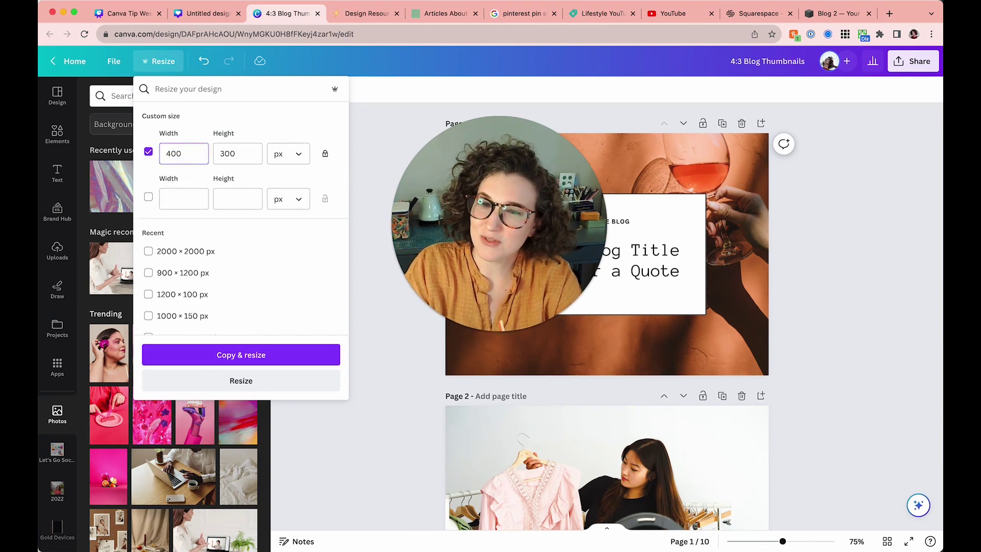
key("BackSpace")
type("120")
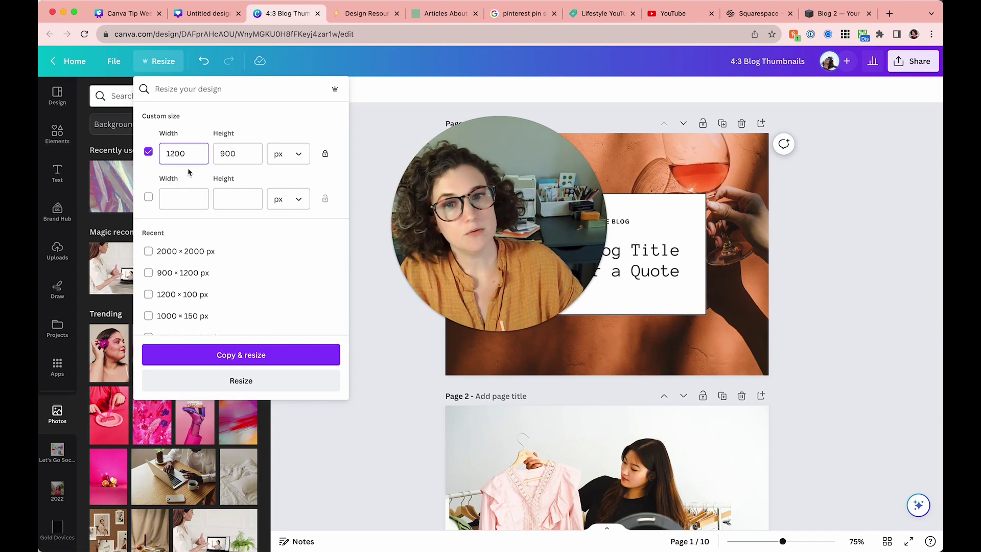
- Enter a second custom size of 1000×667, then close Resize without applying it
left_click(187, 202)
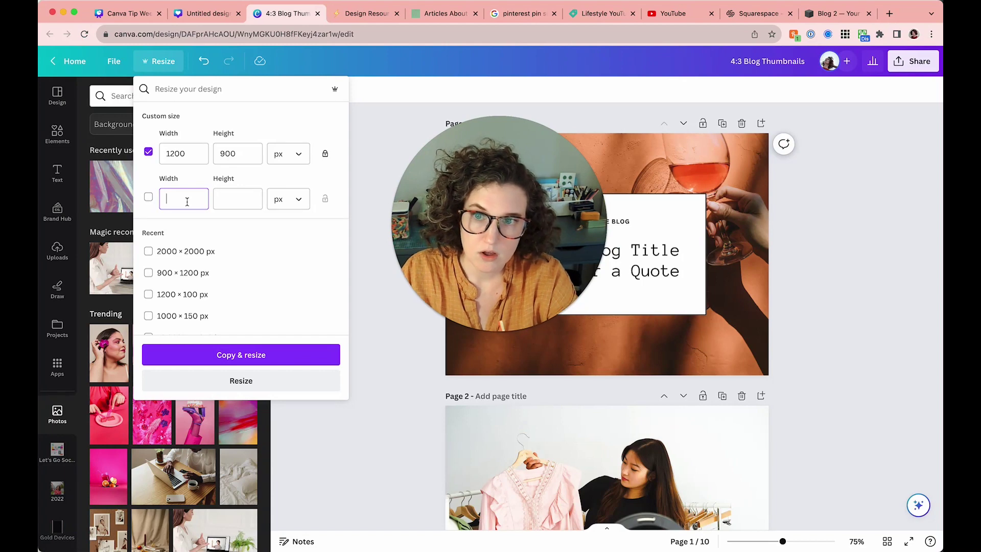
type("300")
type("200")
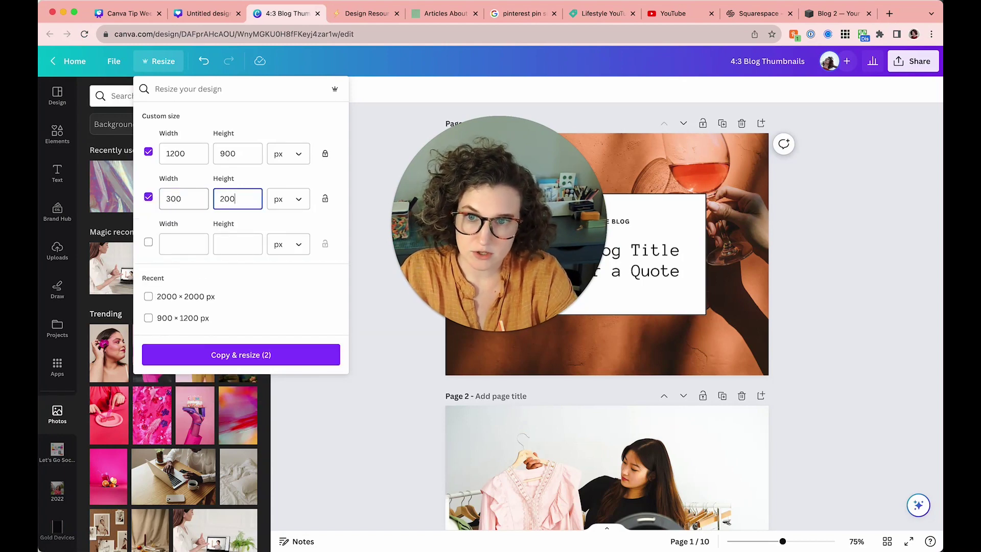
left_click(325, 201)
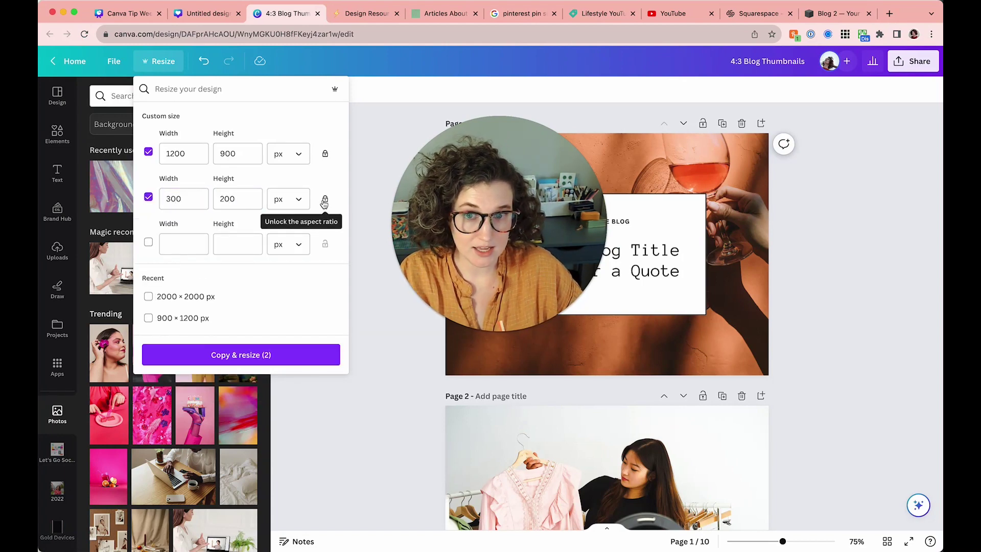
double_click(193, 197)
type("1000")
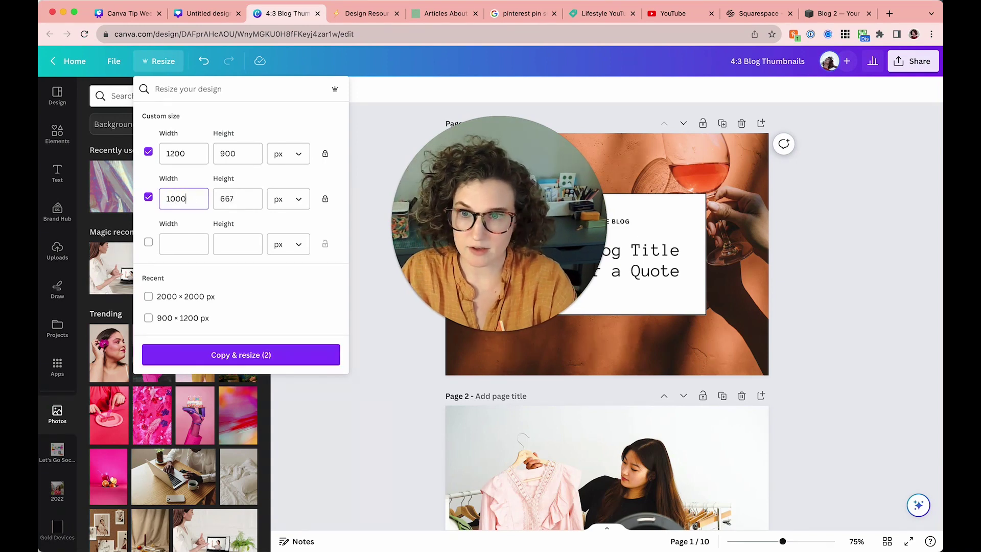
key("Tab")
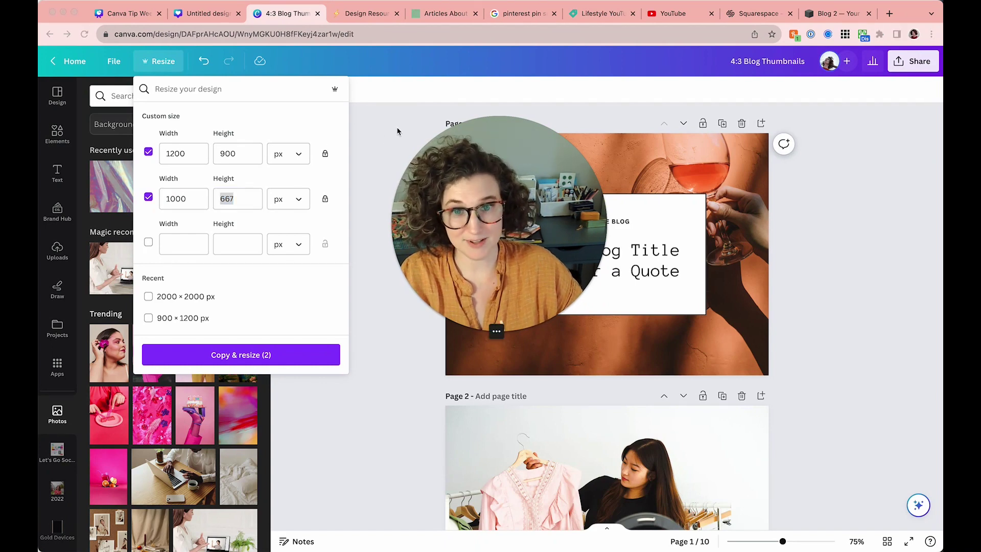
left_click(372, 109)
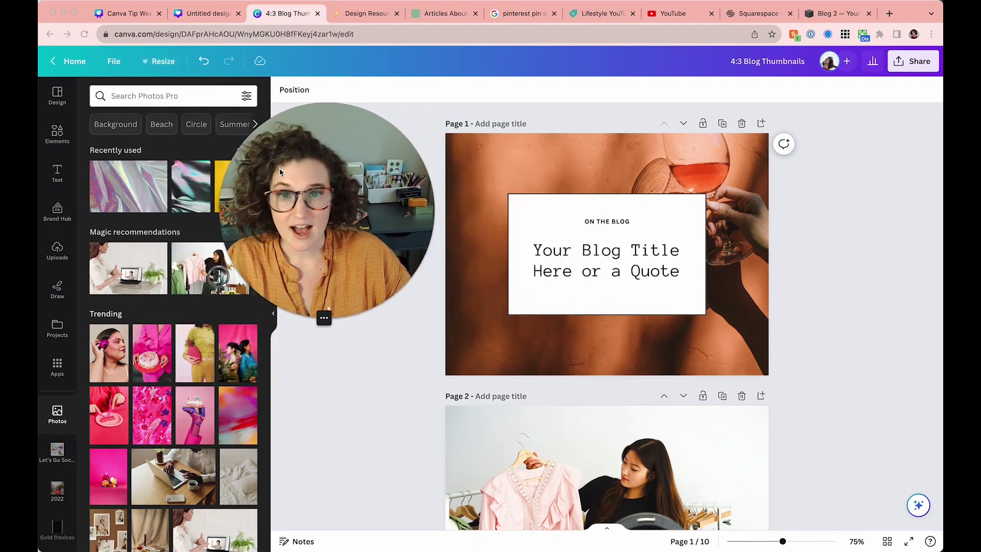
left_click(161, 61)
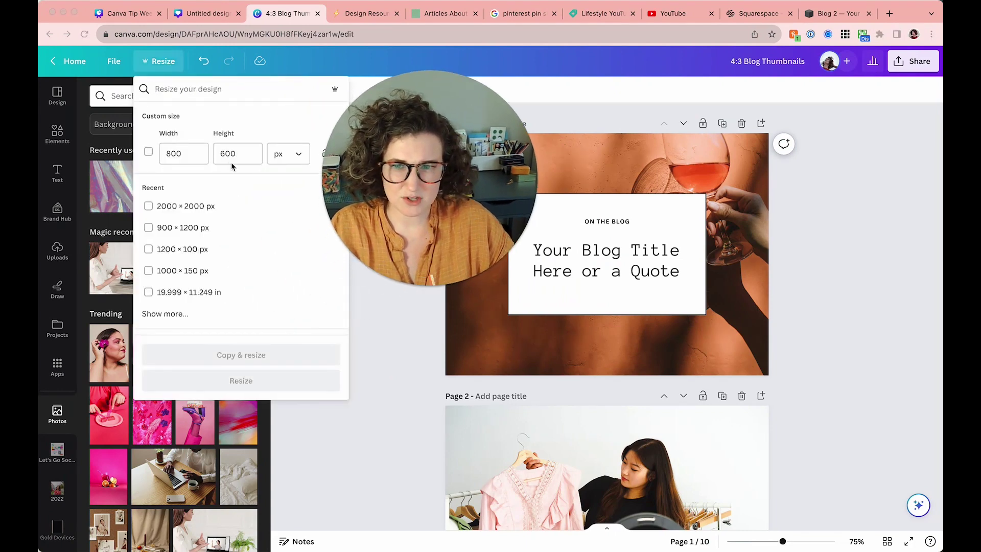
double_click(183, 153)
type("300")
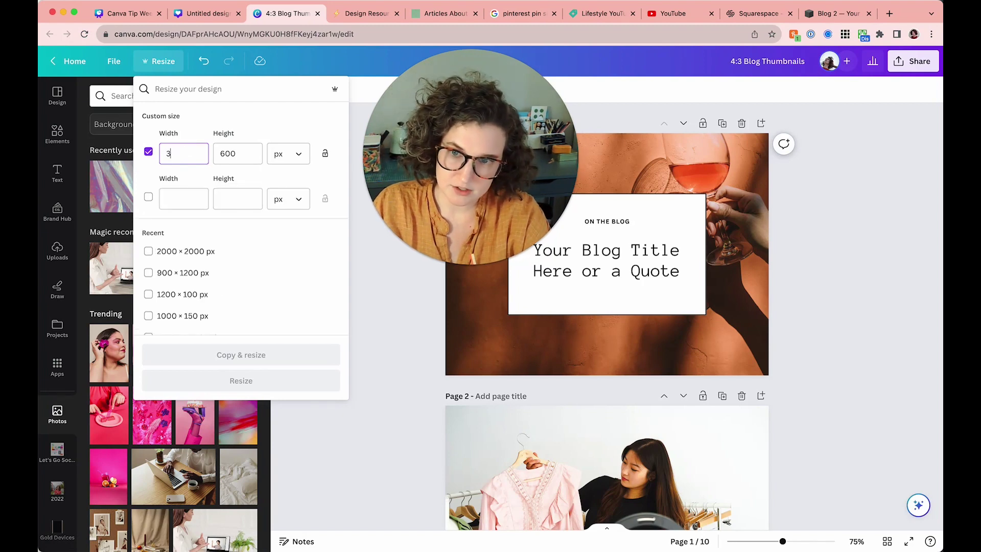
key("Tab")
type("200")
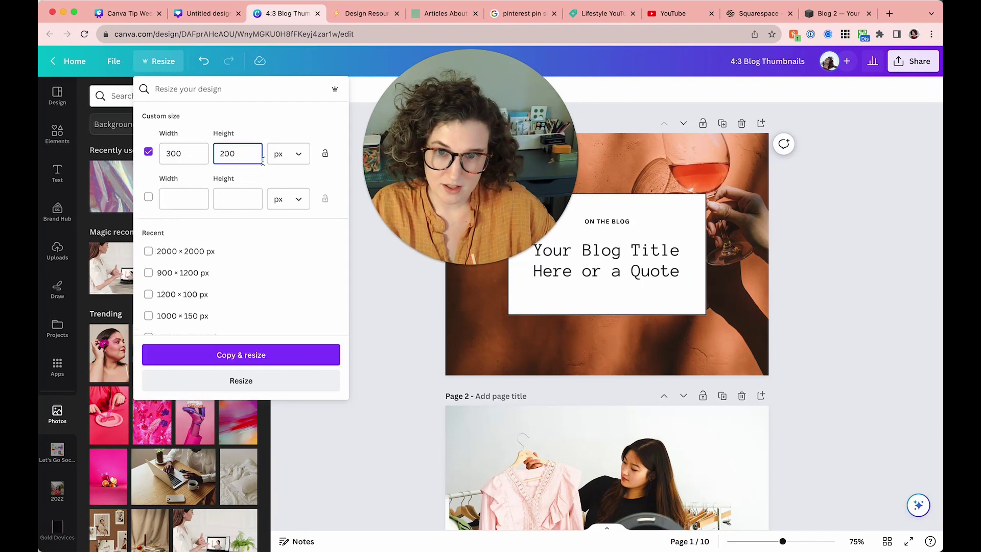
double_click(193, 153)
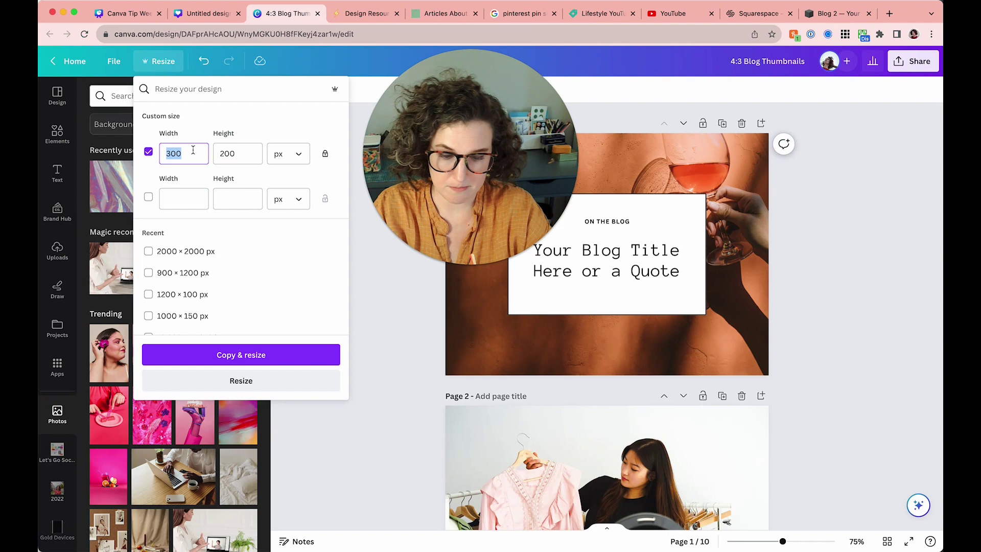
type("600")
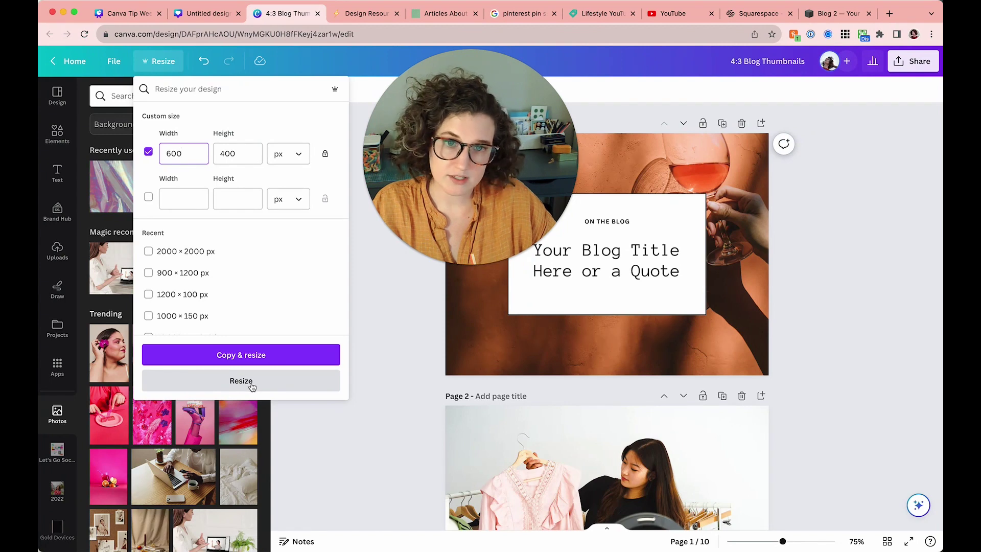
left_click(235, 386)
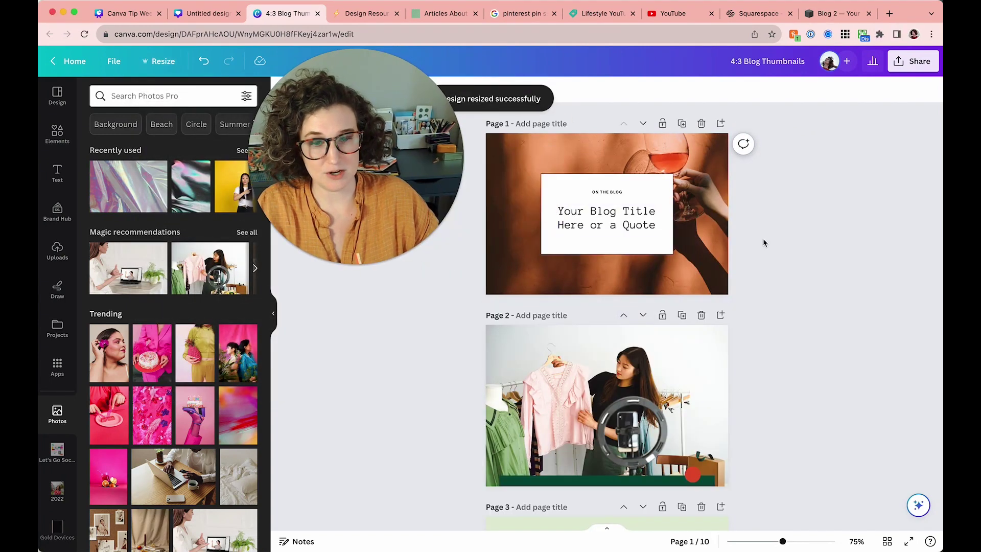
key("super+z")
left_click(393, 355)
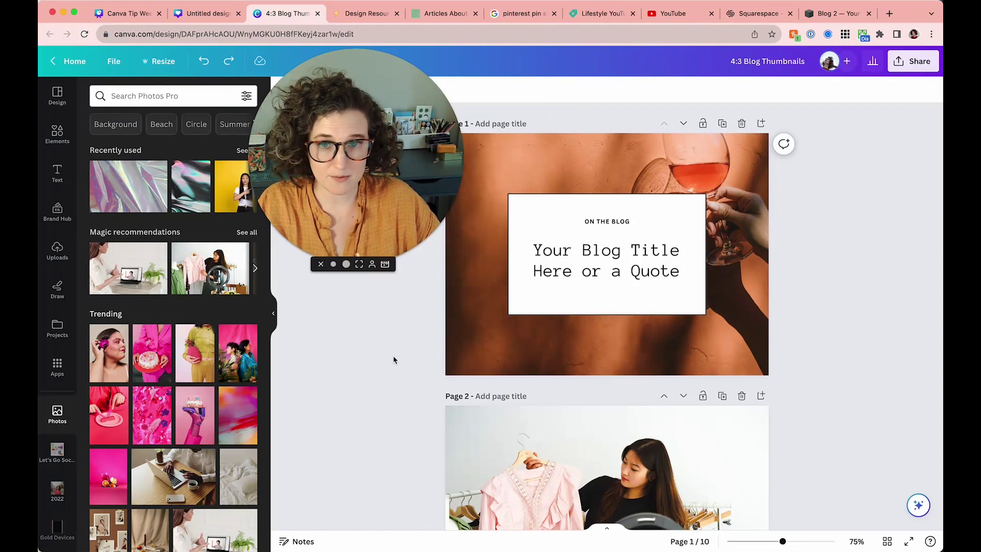
- Delete the white box behind the title on page 1
left_click_drag(406, 182, 379, 275)
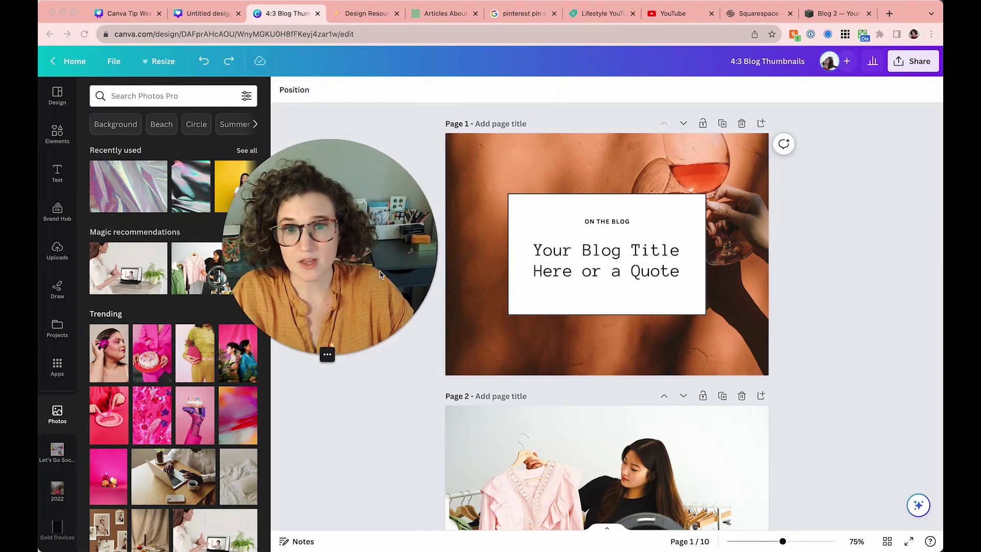
left_click(569, 156)
left_click(537, 204)
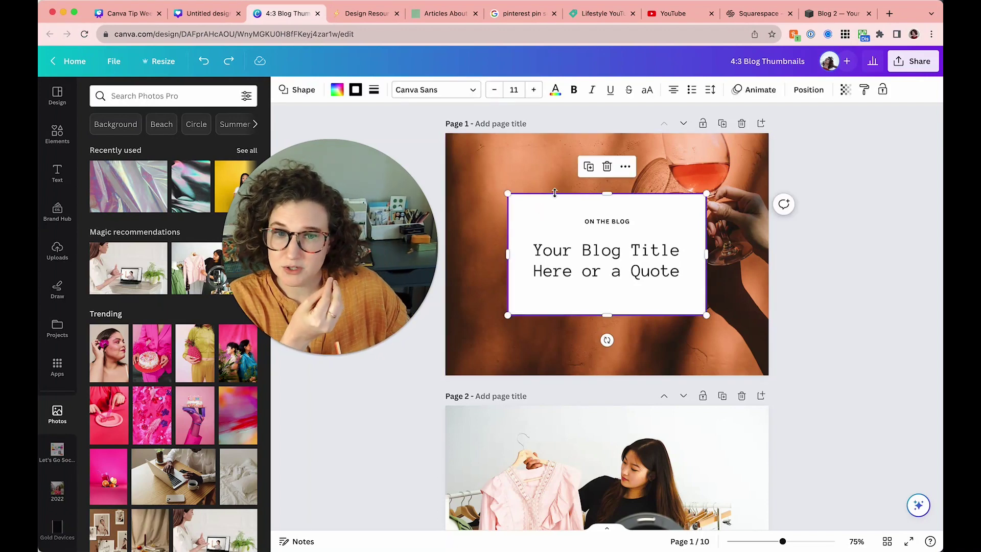
left_click(534, 192)
left_click(534, 195)
key("Delete")
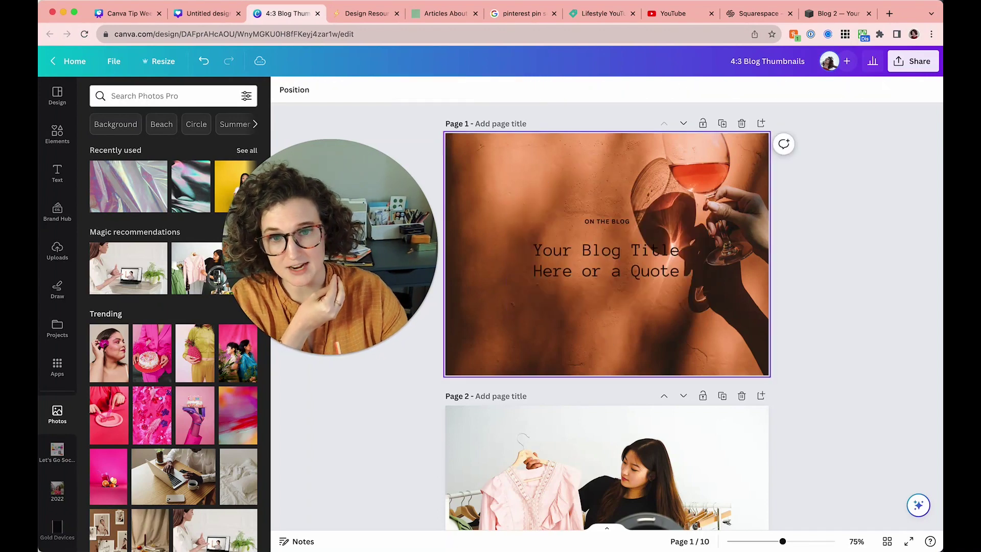
- Turn both page 1 text lines white, then select the background photo
left_click_drag(528, 208, 660, 313)
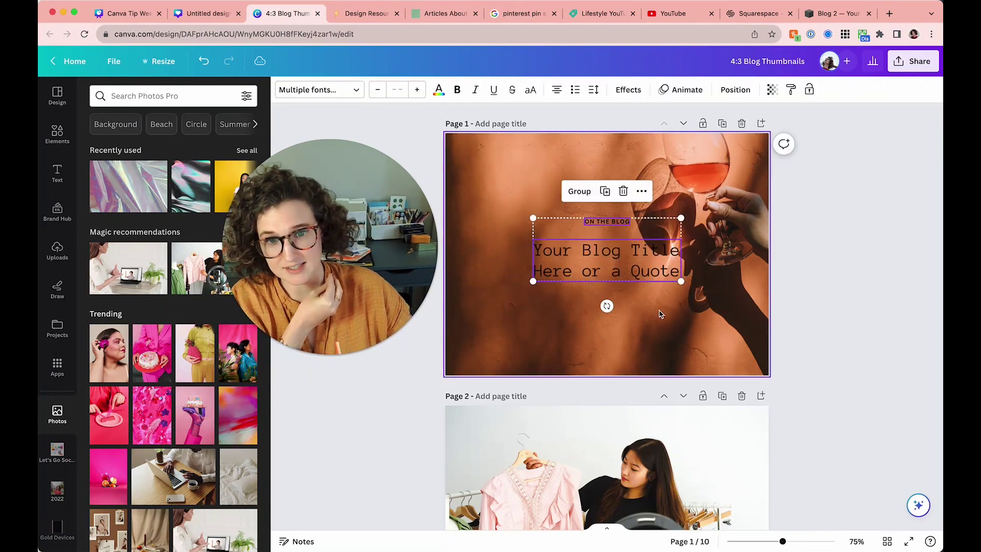
left_click(438, 89)
left_click(152, 221)
left_click(495, 154)
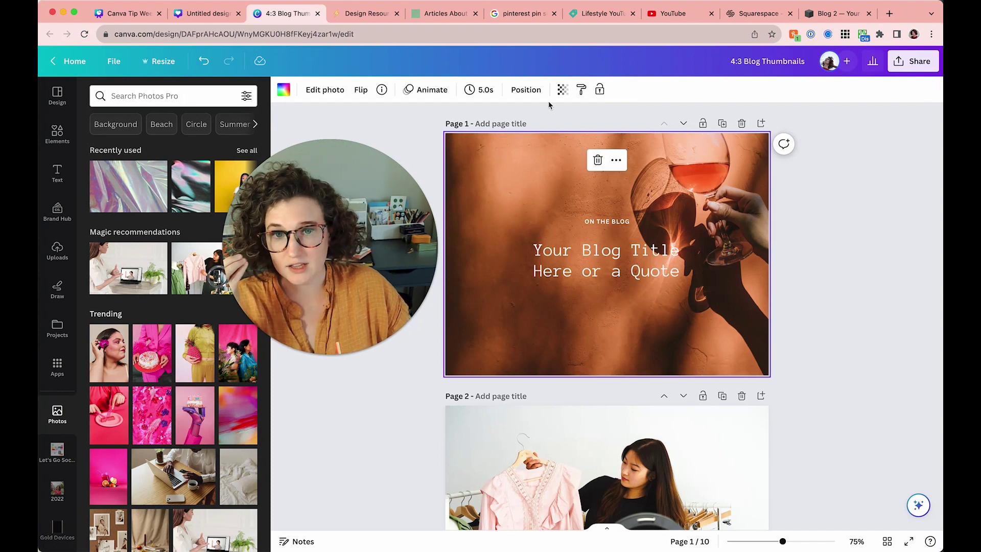
left_click(562, 90)
- Fade the page 1 photo to about 70 transparency over a black page background
left_click_drag(555, 138, 532, 136)
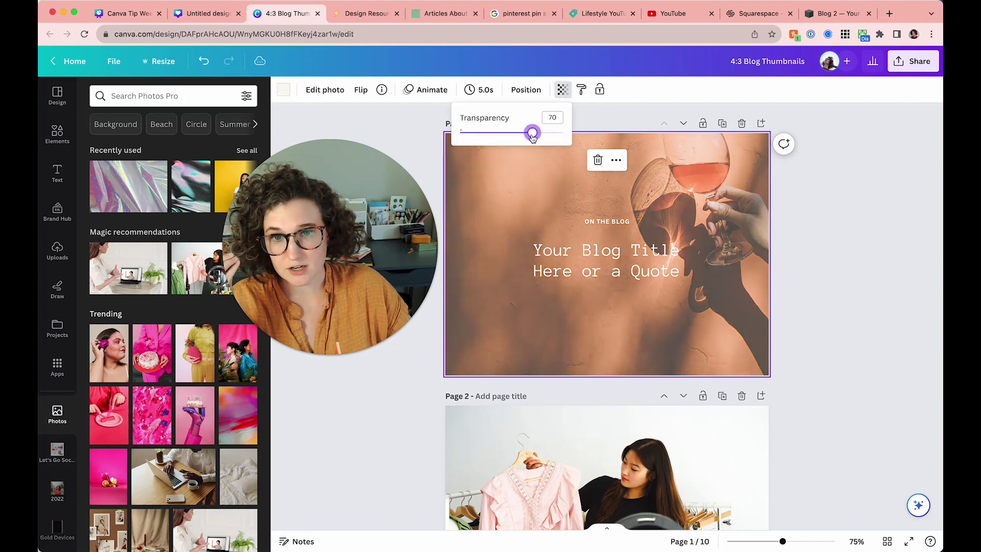
left_click(284, 91)
left_click(130, 154)
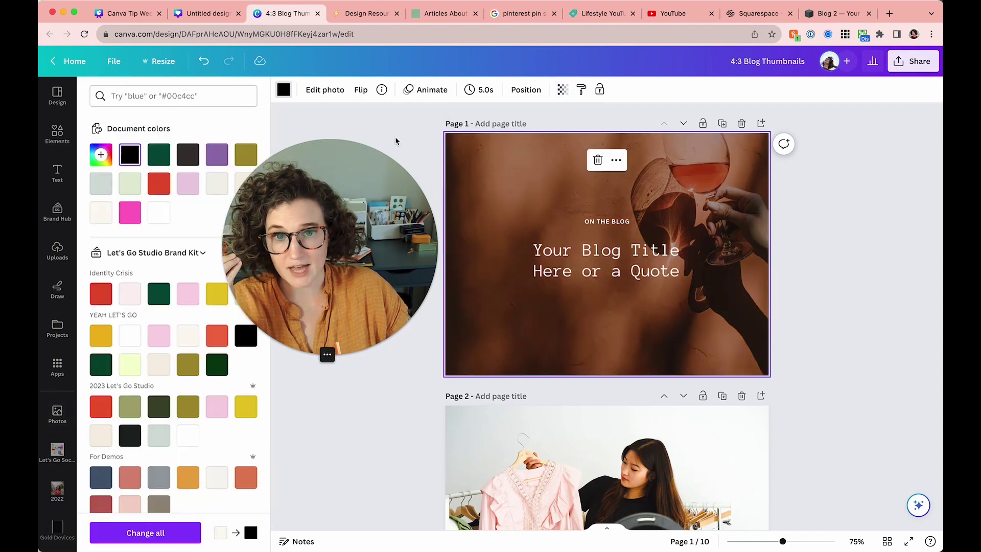
left_click(642, 298)
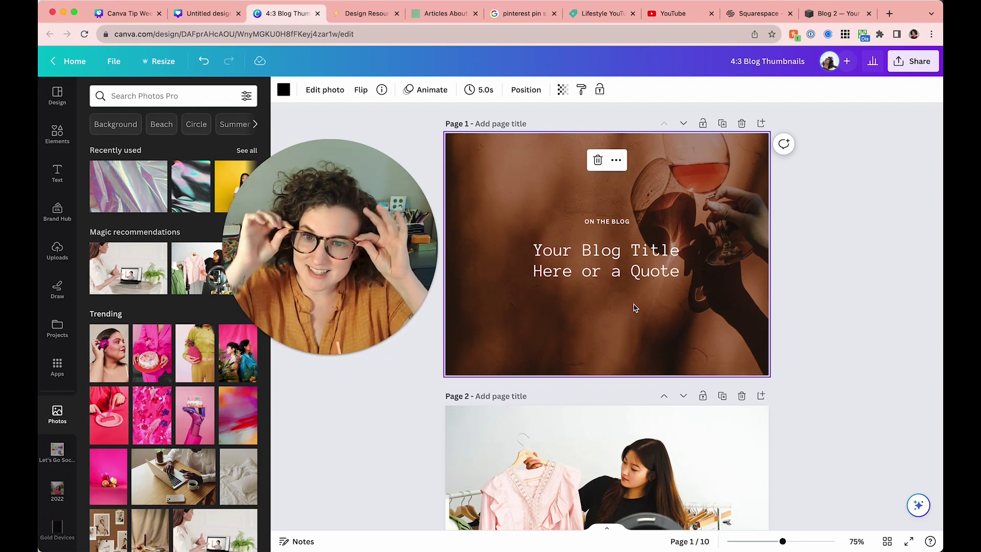
- Enlarge the ON THE BLOG label and widen its letter spacing
left_click(611, 223)
left_click(416, 90)
left_click(417, 90)
left_click(417, 90)
left_click(417, 90)
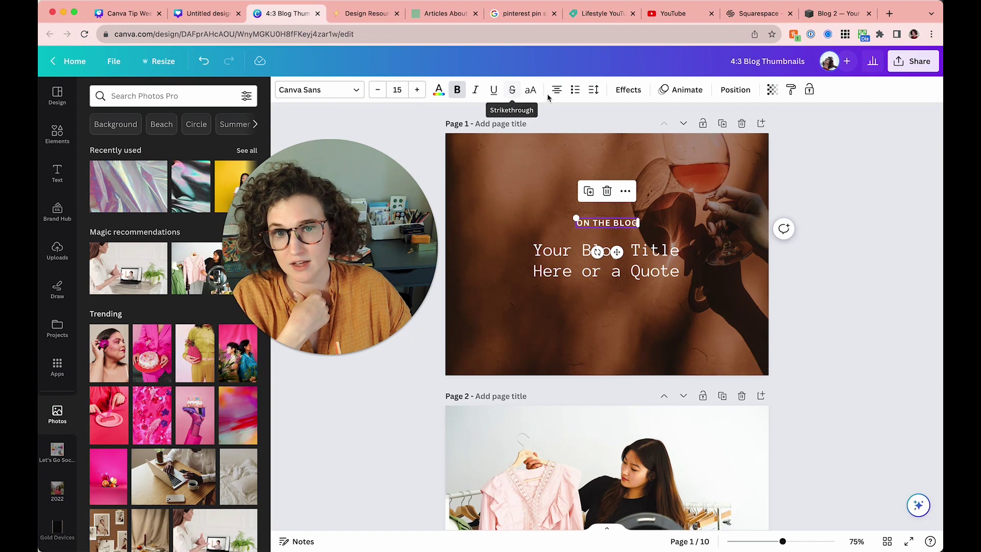
left_click(594, 89)
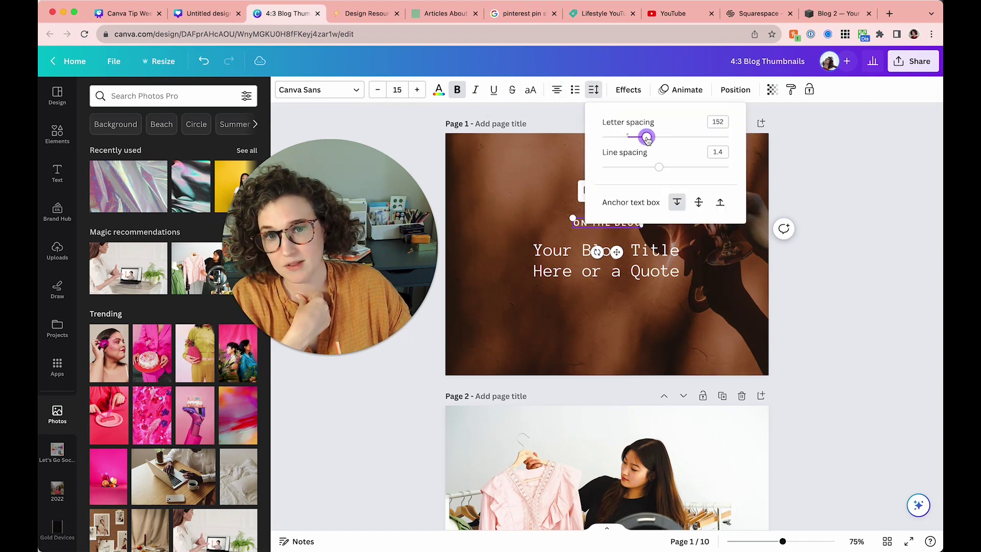
left_click_drag(647, 138, 648, 137)
left_click(680, 230)
- Enlarge the title to 39.7 and centre it horizontally on the page
left_click(649, 271)
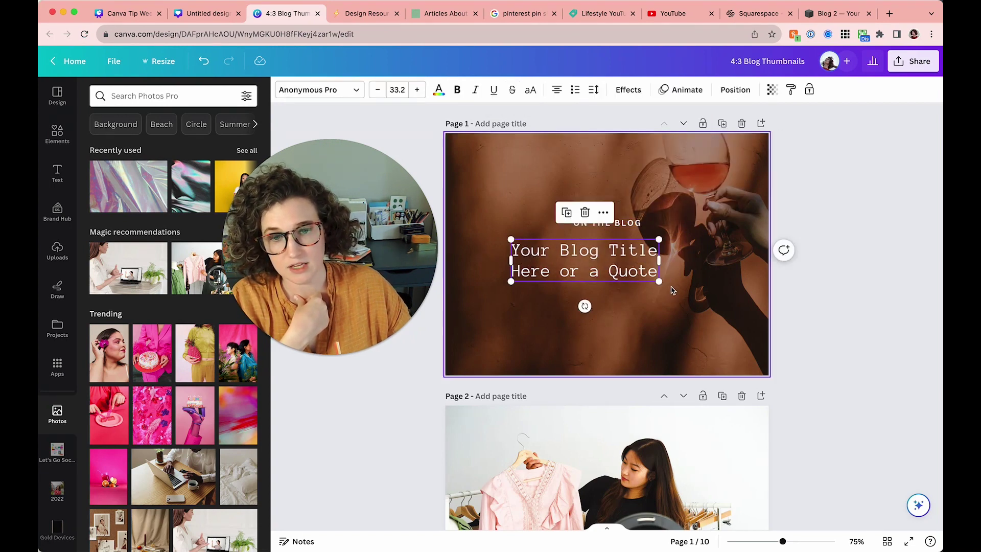
left_click_drag(663, 286, 691, 293)
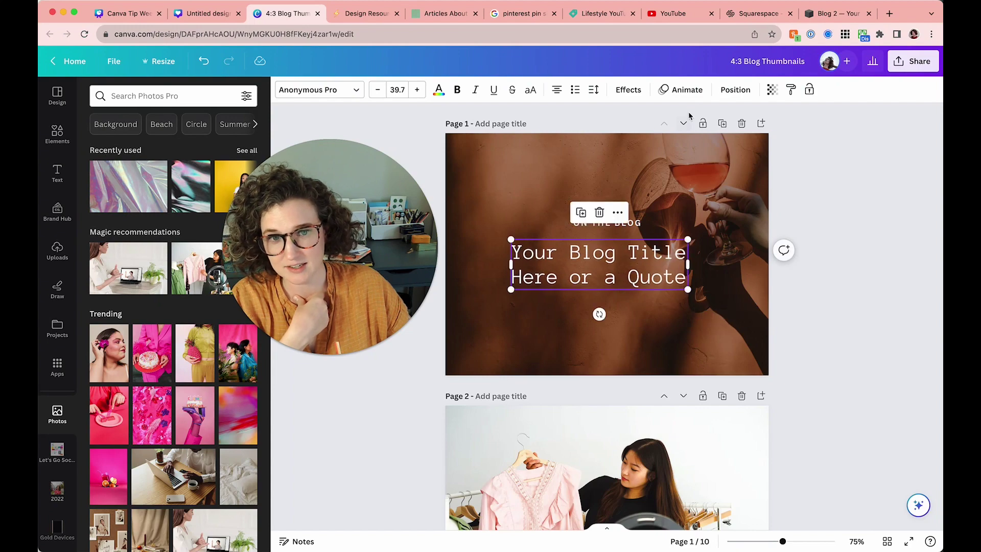
left_click(726, 97)
left_click(201, 209)
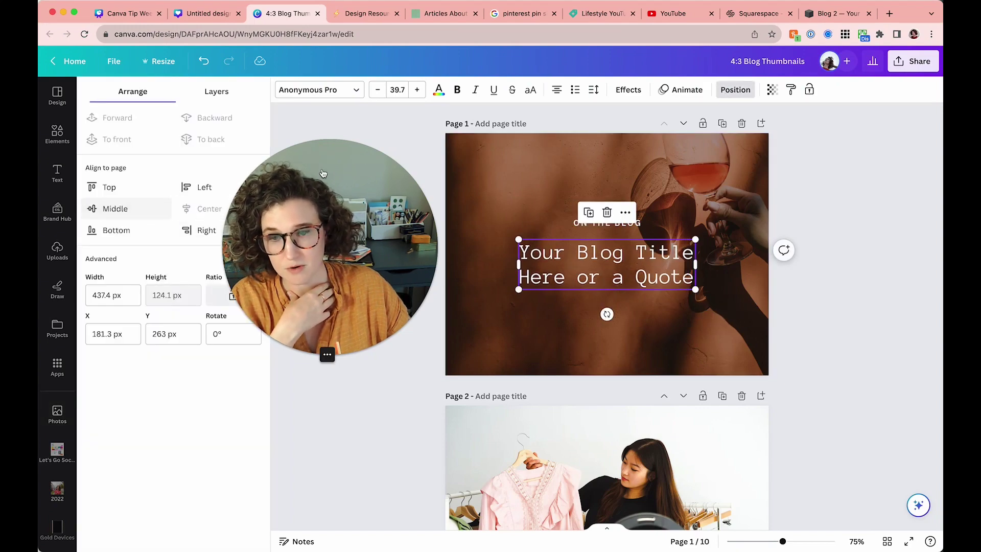
- Nudge the centred title slightly down and confirm the photo's transparency reads 69
left_click(534, 184)
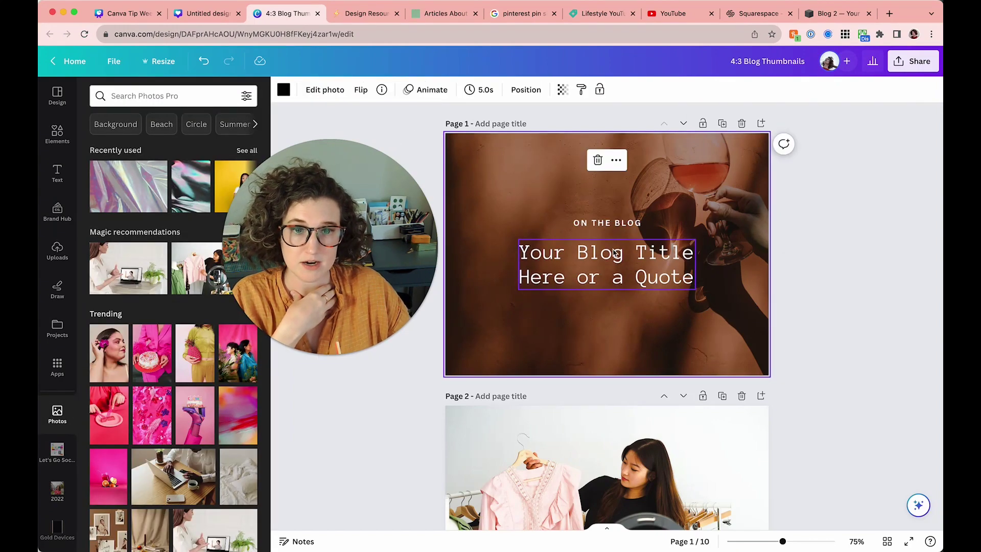
left_click(614, 222)
left_click(528, 172)
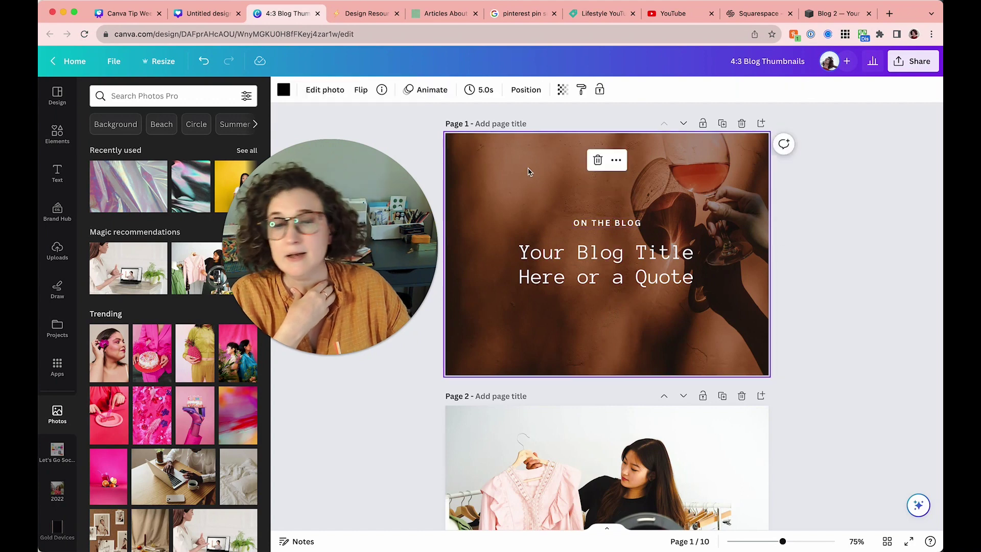
left_click(579, 222)
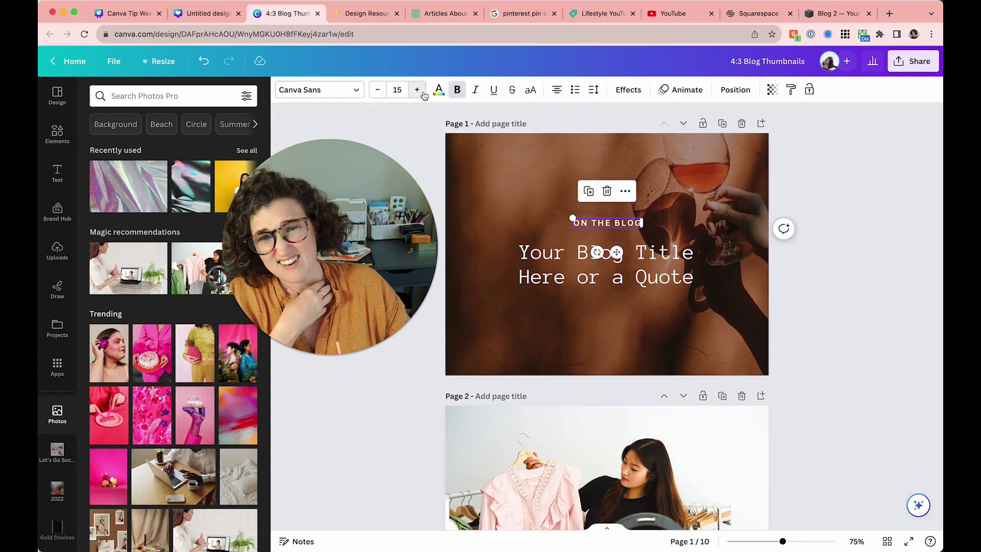
left_click(498, 172)
left_click_drag(552, 257, 552, 259)
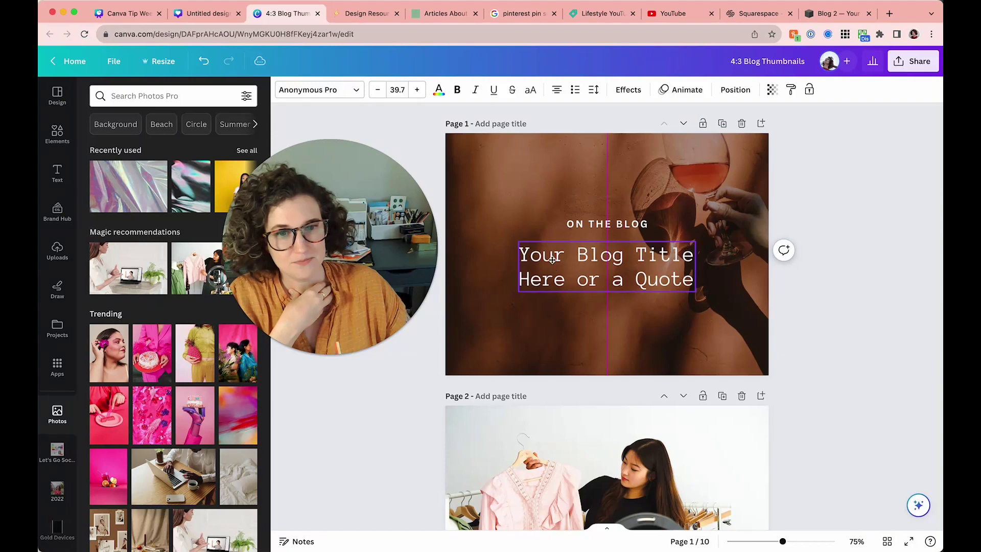
left_click(499, 186)
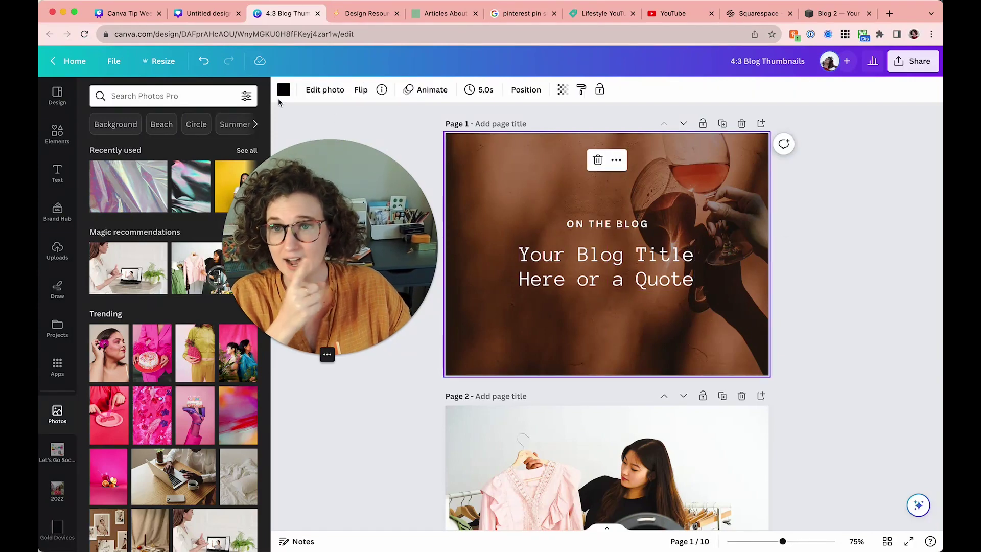
left_click(563, 88)
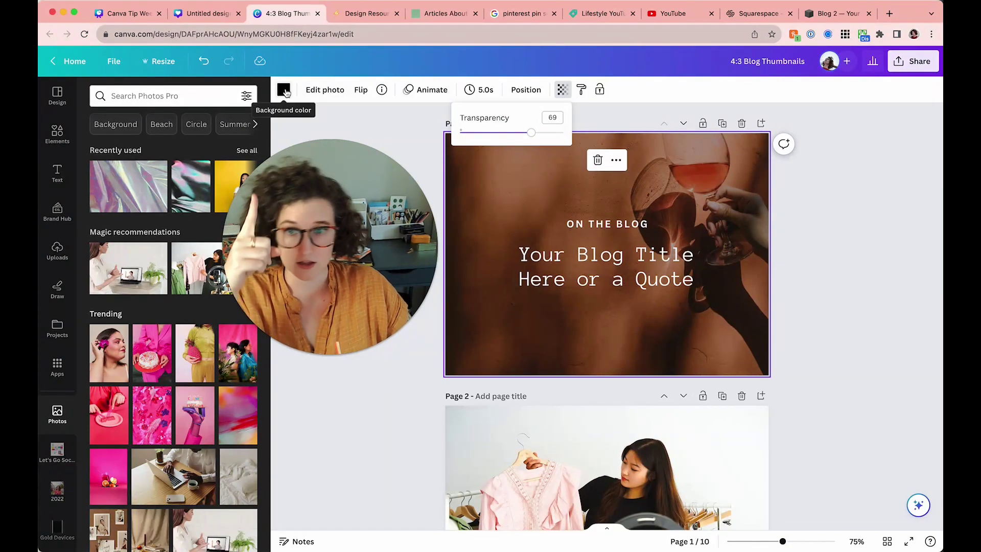
left_click(379, 123)
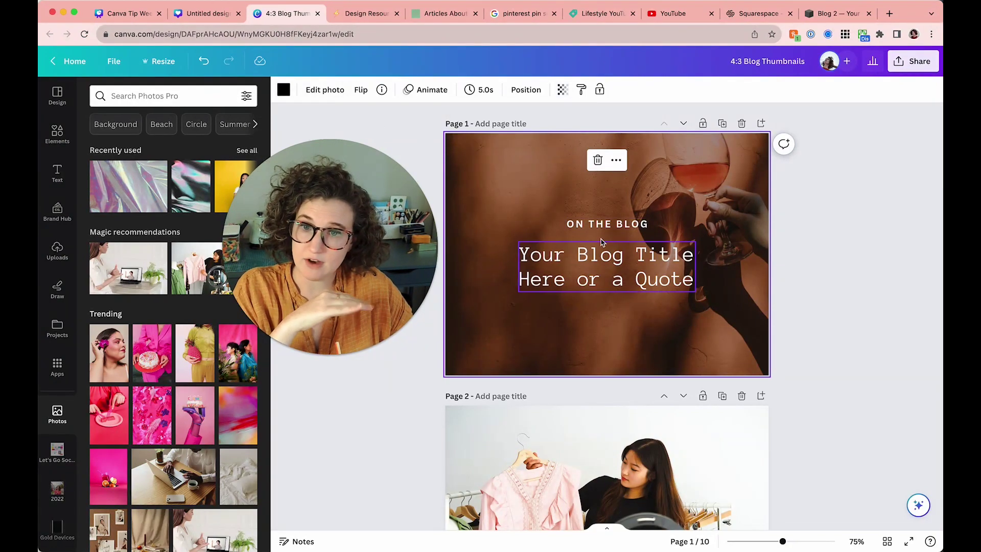
- Search cottagecore photos via the wine photo's tags and place the teapot-and-book photo on page 1
scroll(217, 374, "down", 7)
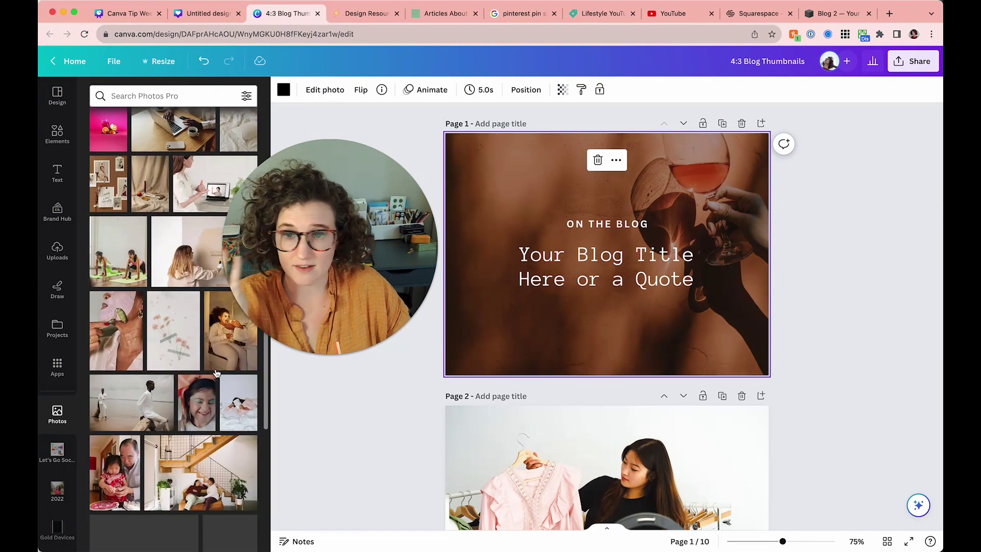
scroll(217, 373, "down", 3)
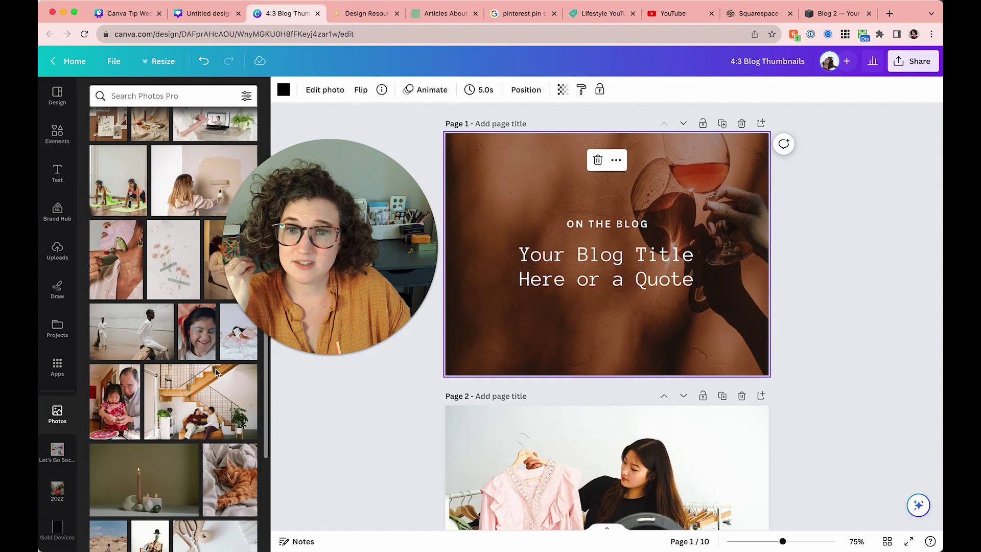
scroll(217, 373, "up", 15)
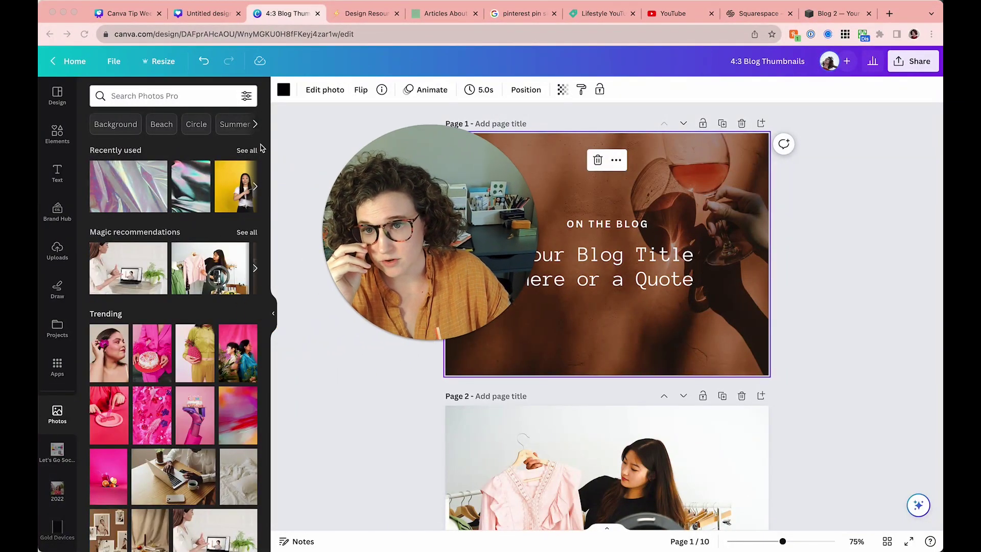
left_click(247, 150)
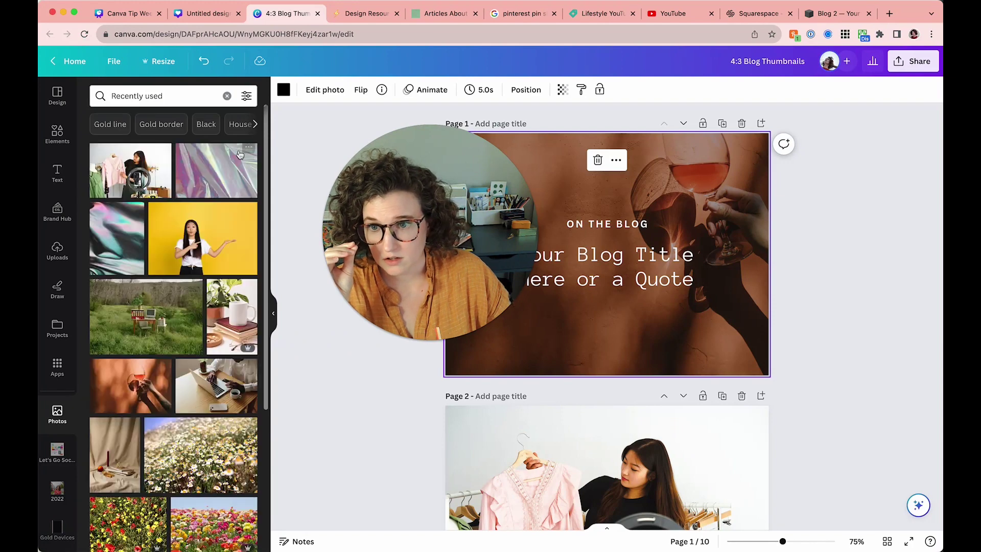
left_click(162, 370)
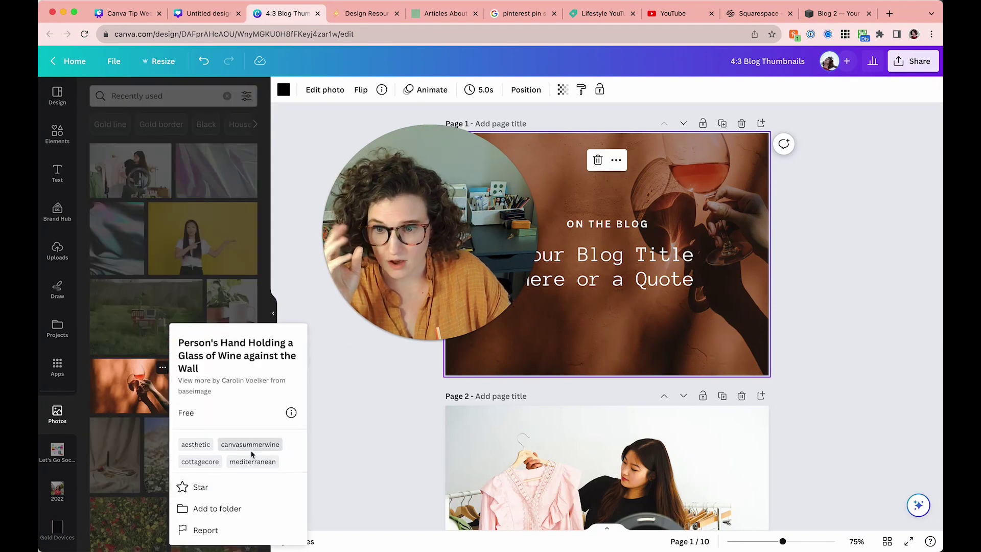
left_click(201, 462)
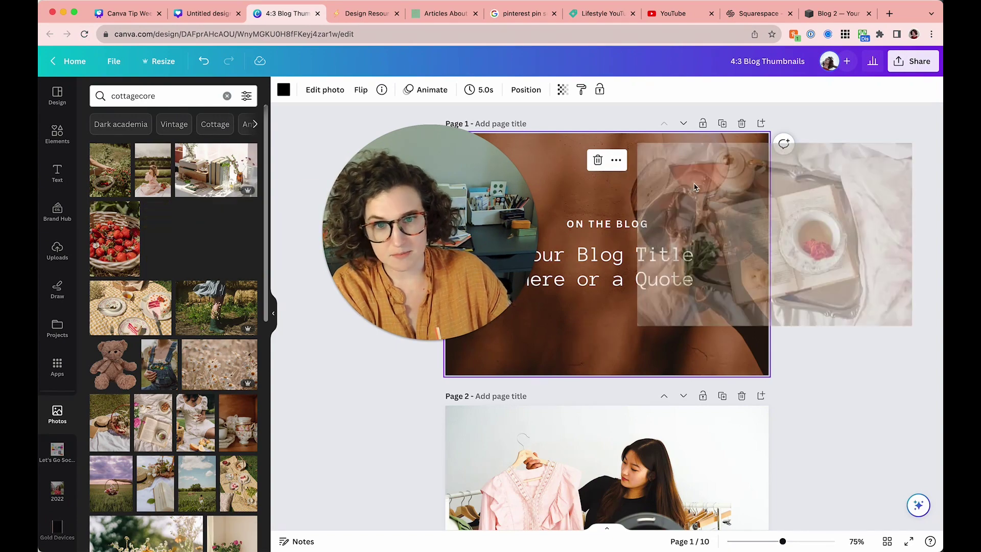
left_click_drag(694, 187, 695, 187)
right_click(636, 177)
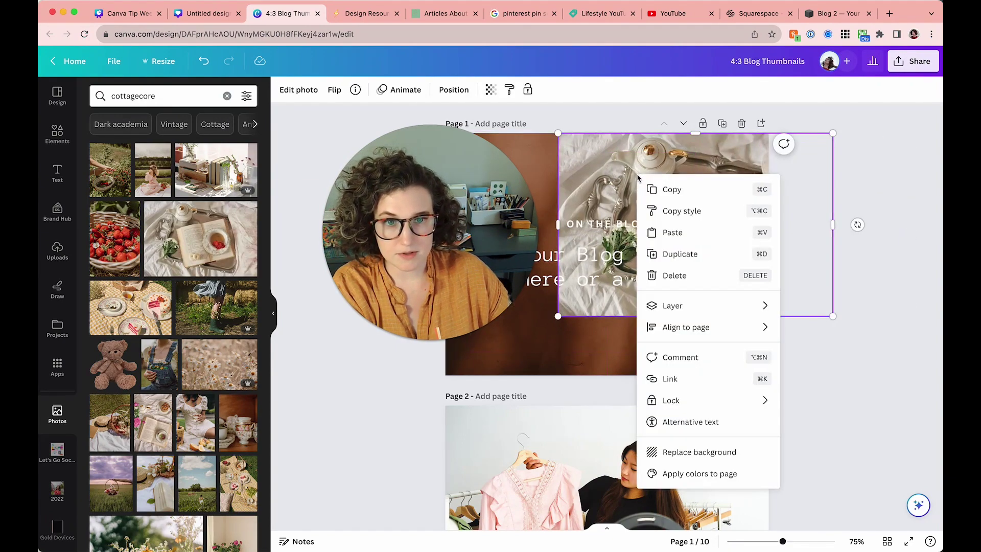
left_click(664, 452)
left_click(715, 190)
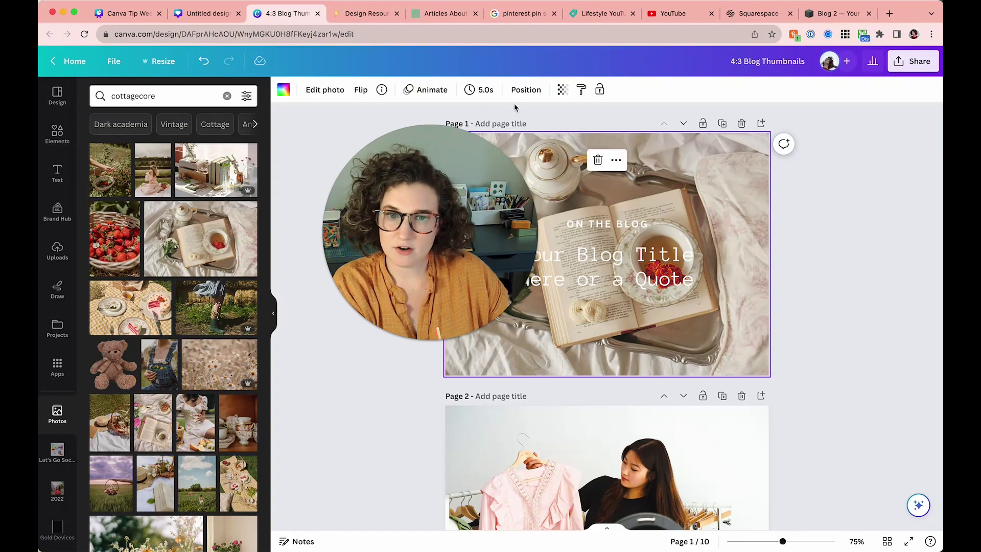
left_click(562, 89)
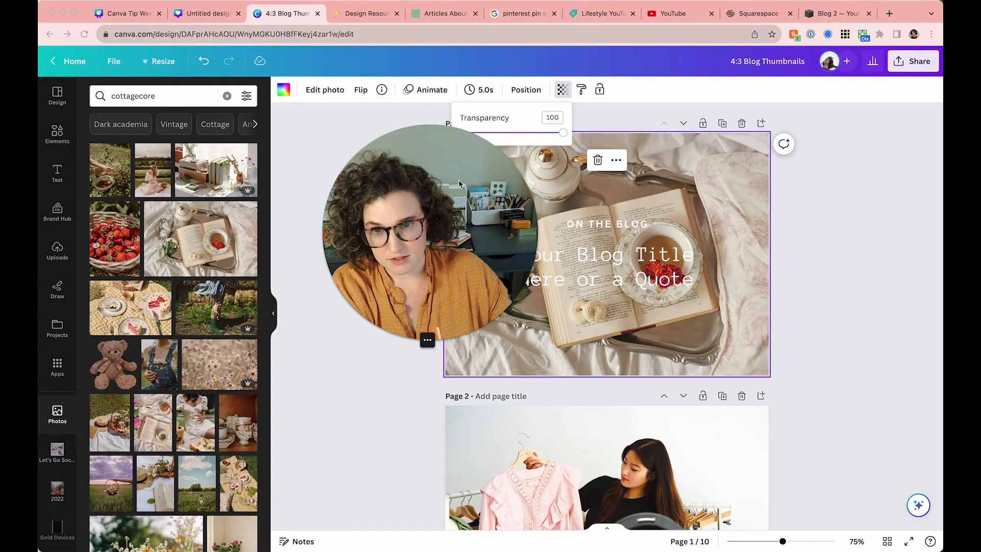
left_click_drag(562, 134, 510, 133)
left_click(723, 199)
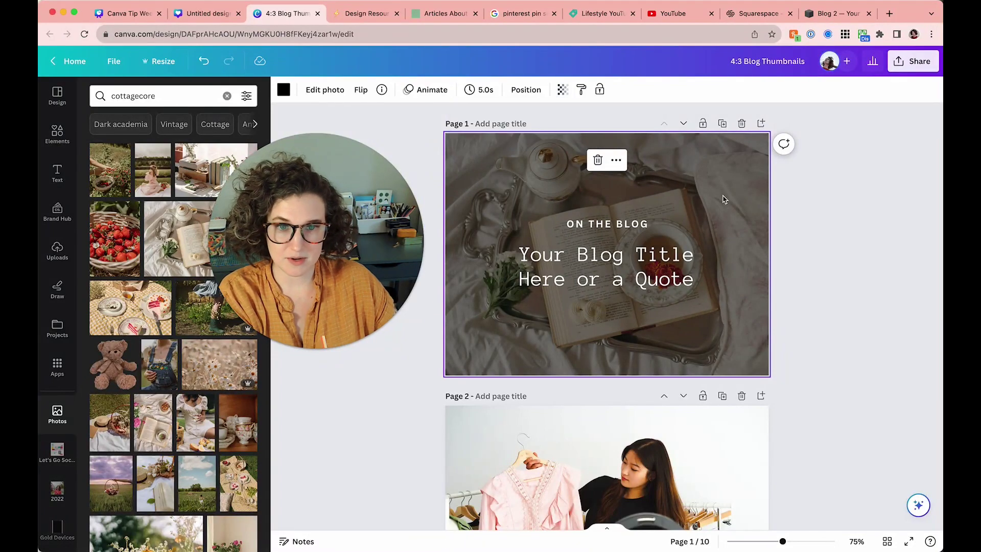
left_click(821, 228)
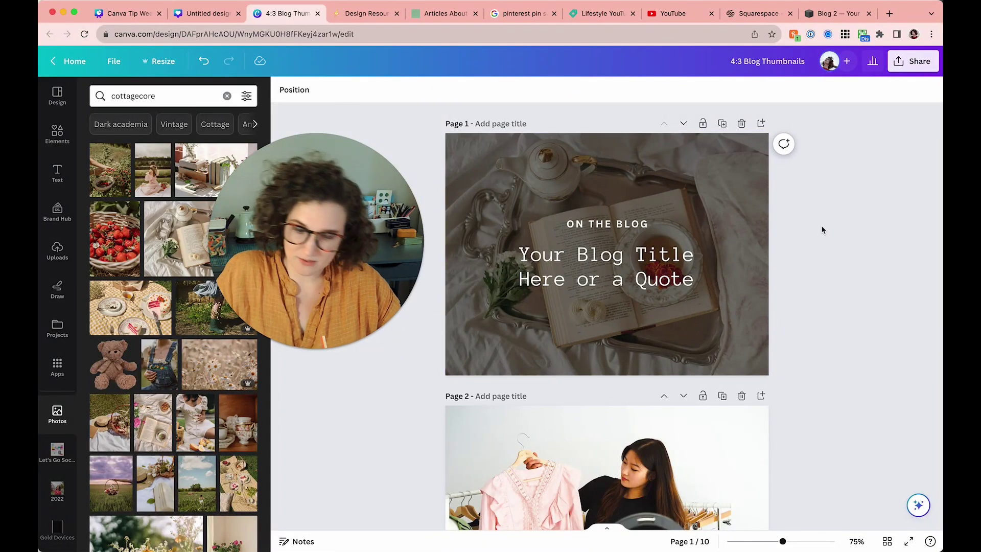
key("super+z")
key("super+z")
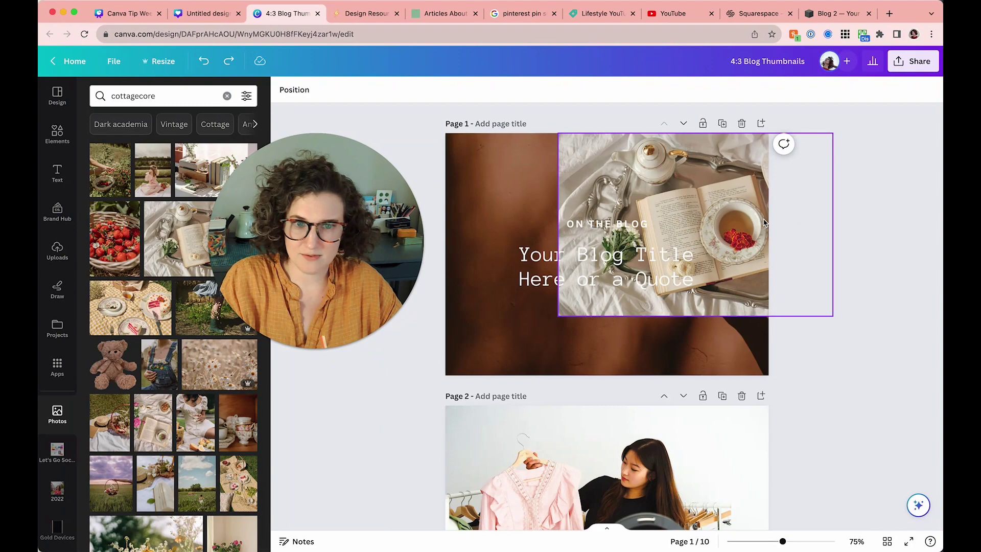
key("super+z")
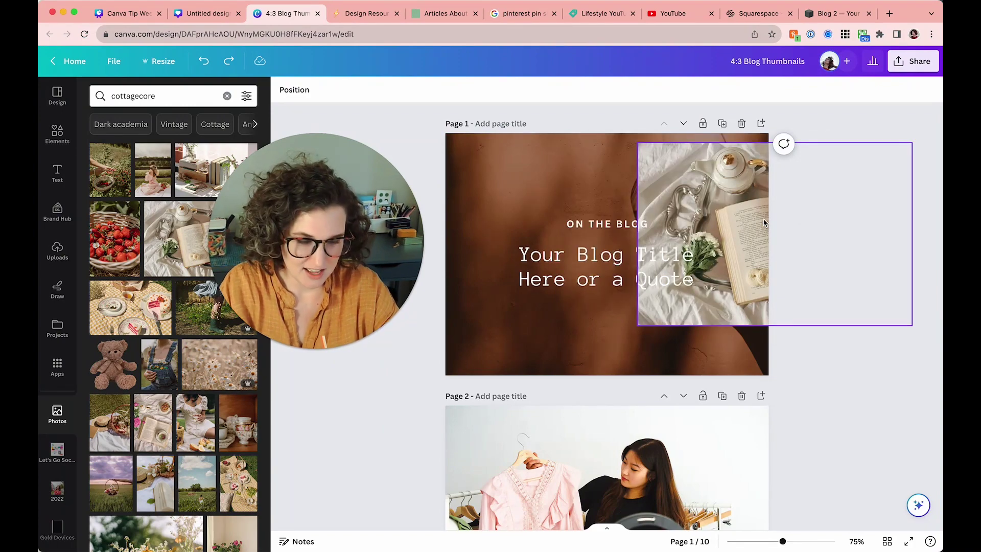
left_click_drag(764, 222, 561, 191)
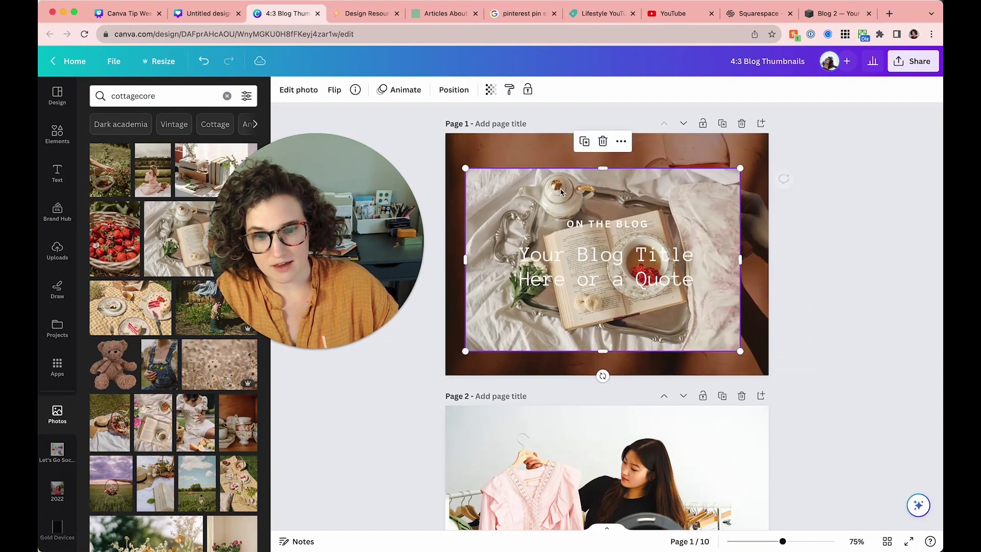
key("Delete")
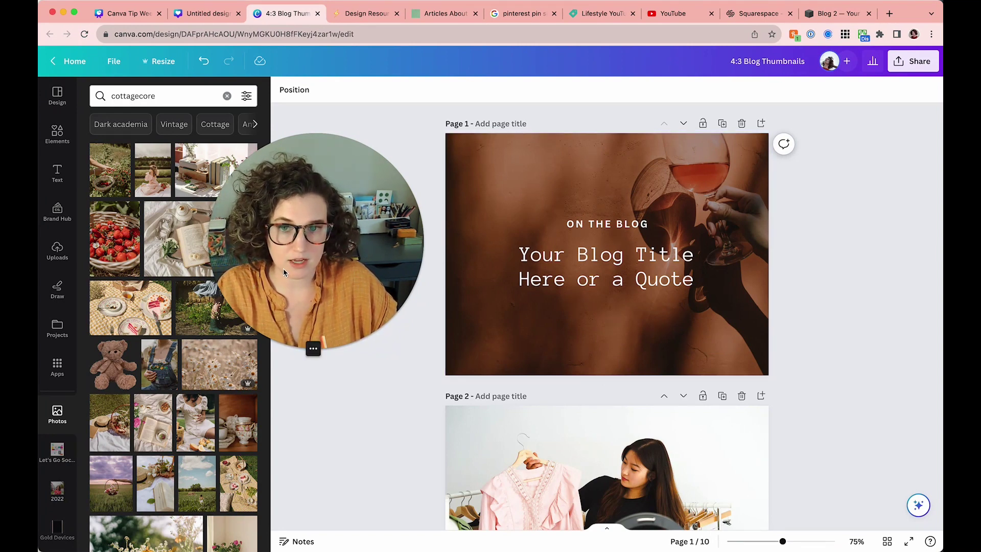
- Delete the small red square from page 2's green bar
mouse_move(313, 348)
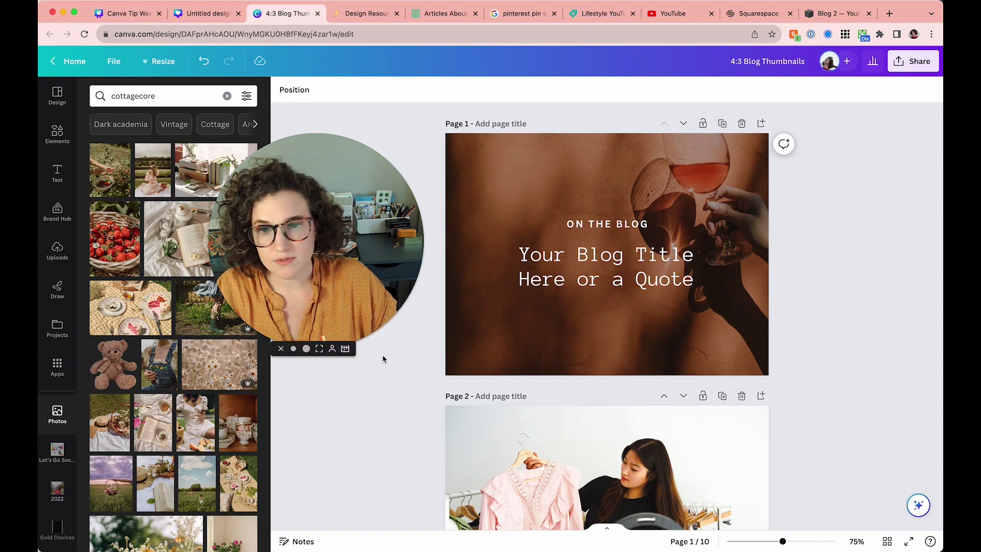
left_click(458, 307)
scroll(459, 308, "down", 6)
scroll(459, 309, "up", 1)
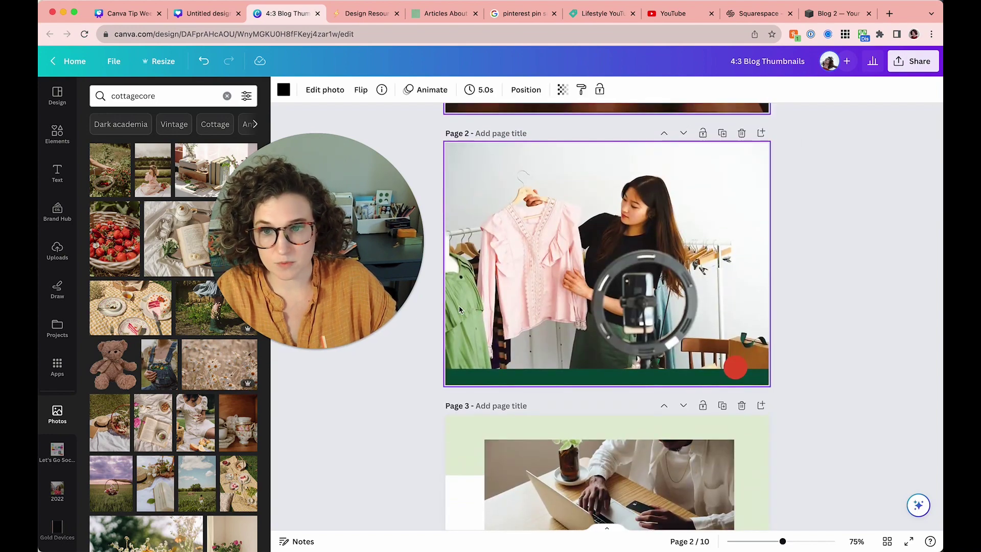
left_click(463, 380)
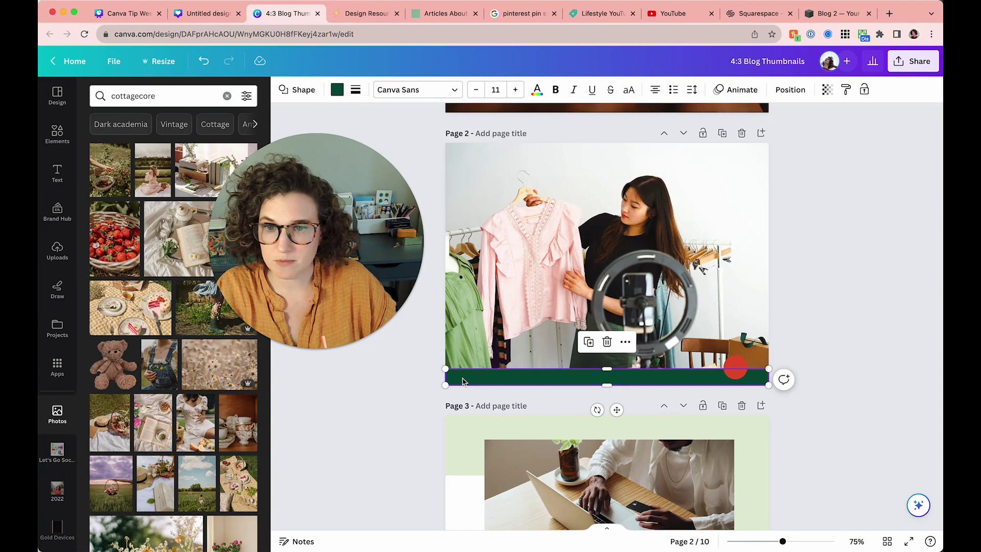
left_click(736, 367)
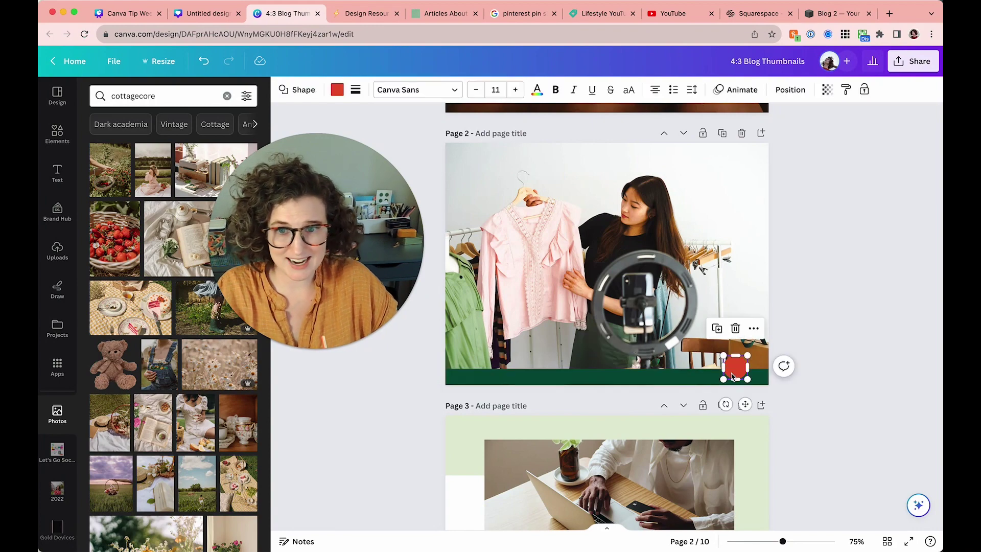
key("Delete")
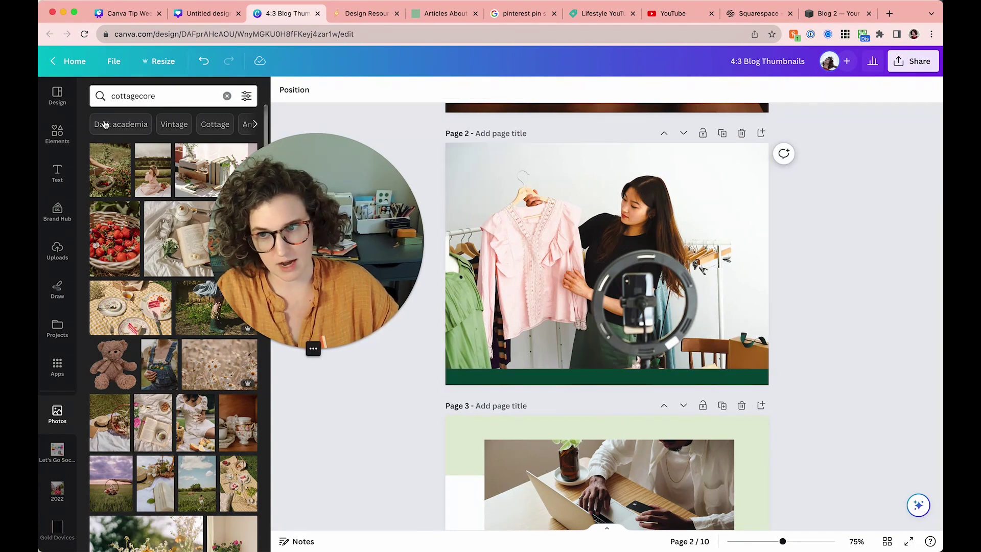
- Open the full list of brand logos in the Brand Hub
left_click(58, 134)
left_click(57, 212)
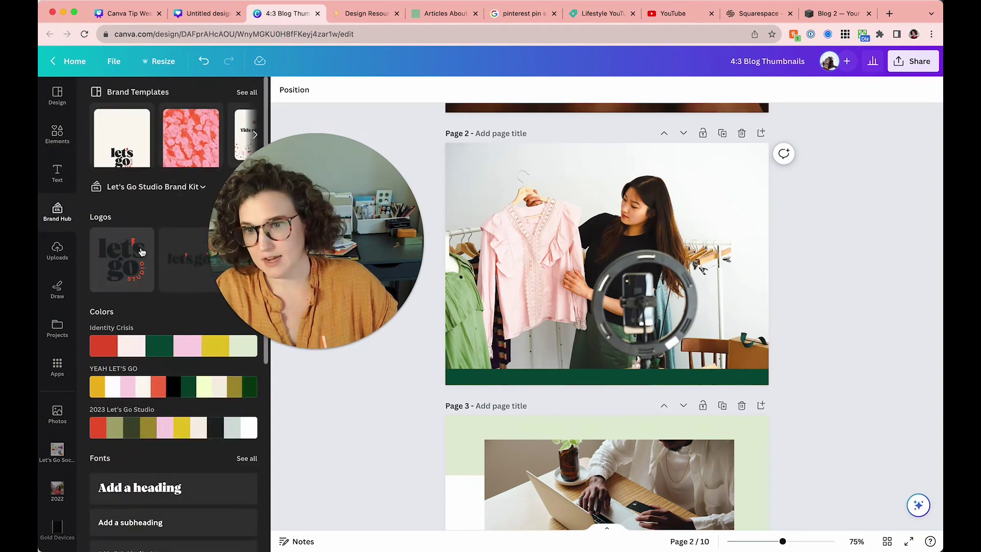
scroll(189, 266, "down", 1)
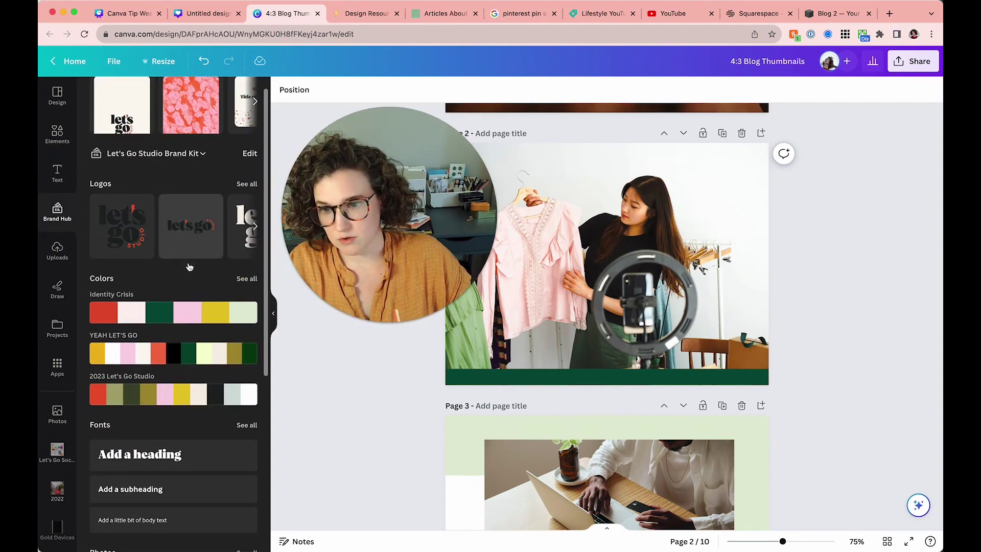
scroll(189, 267, "down", 5)
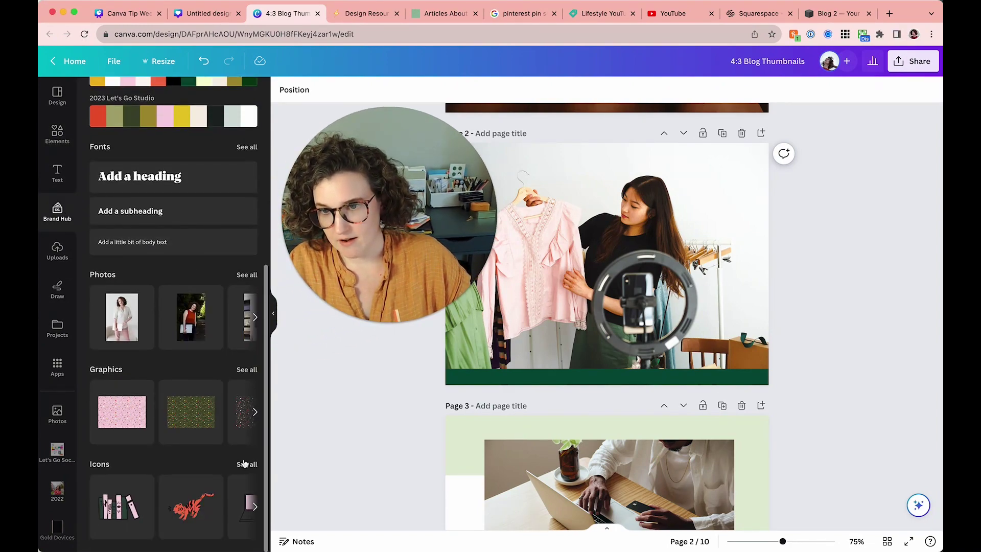
left_click(244, 467)
left_click(97, 92)
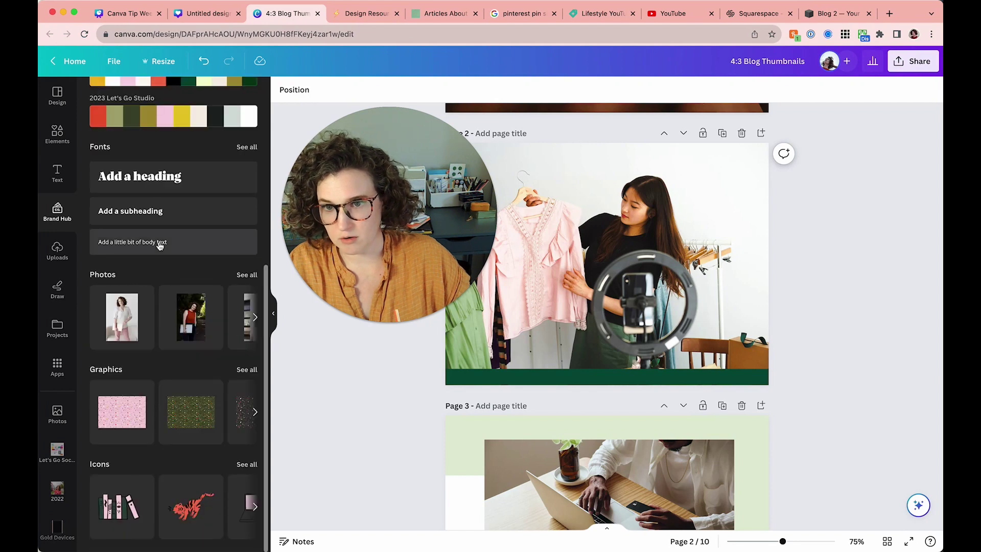
scroll(157, 243, "up", 5)
left_click(245, 122)
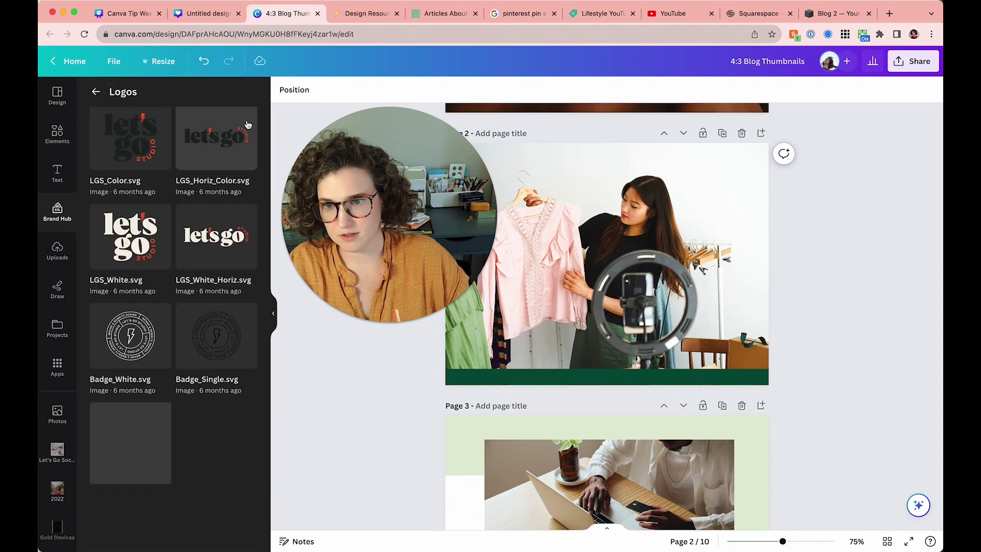
- Try the Badge_Color.svg logo in page 2's bottom-right corner, then undo it
left_click(130, 434)
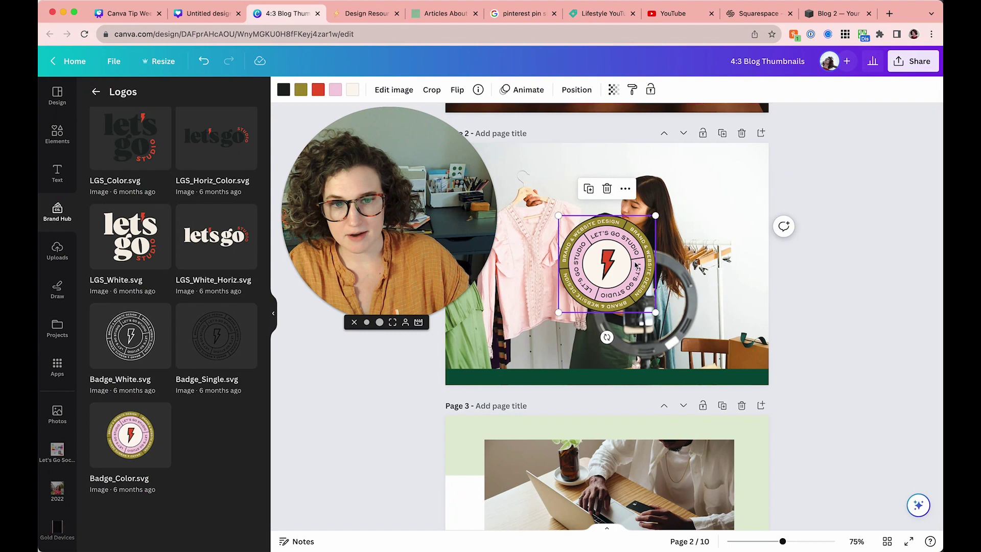
left_click_drag(636, 265, 745, 335)
left_click_drag(666, 286, 721, 352)
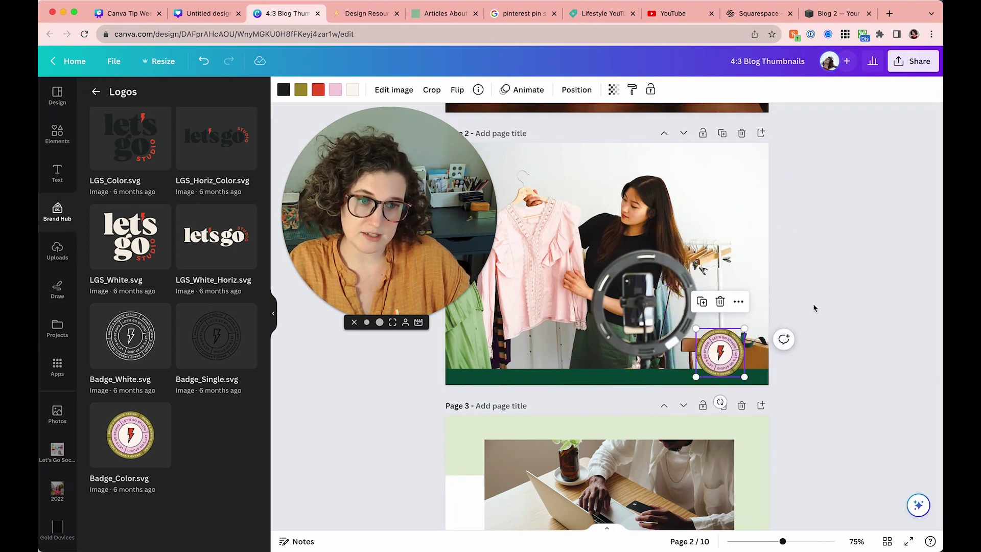
left_click(823, 298)
left_click(728, 353)
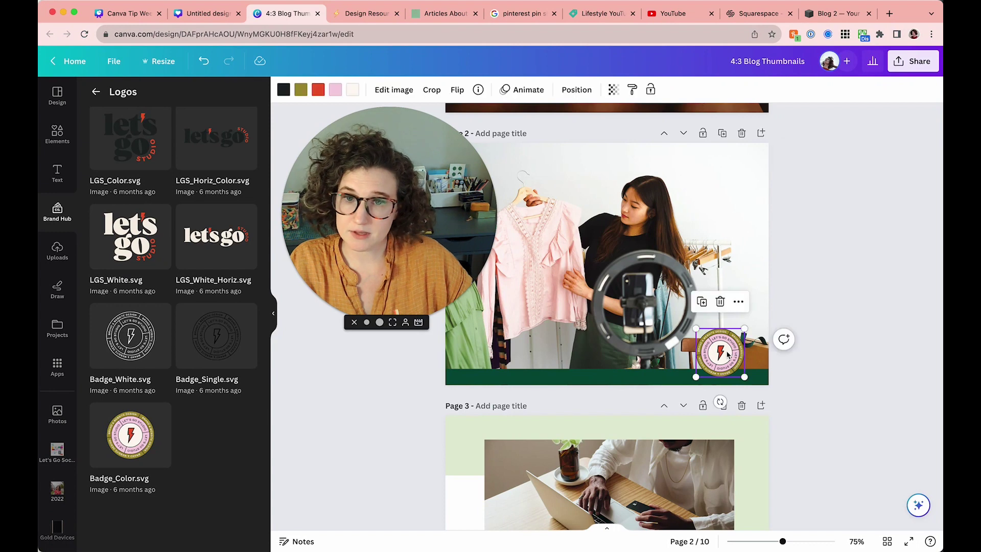
key("super+z")
key("super+z")
key("super+z")
key("super+z")
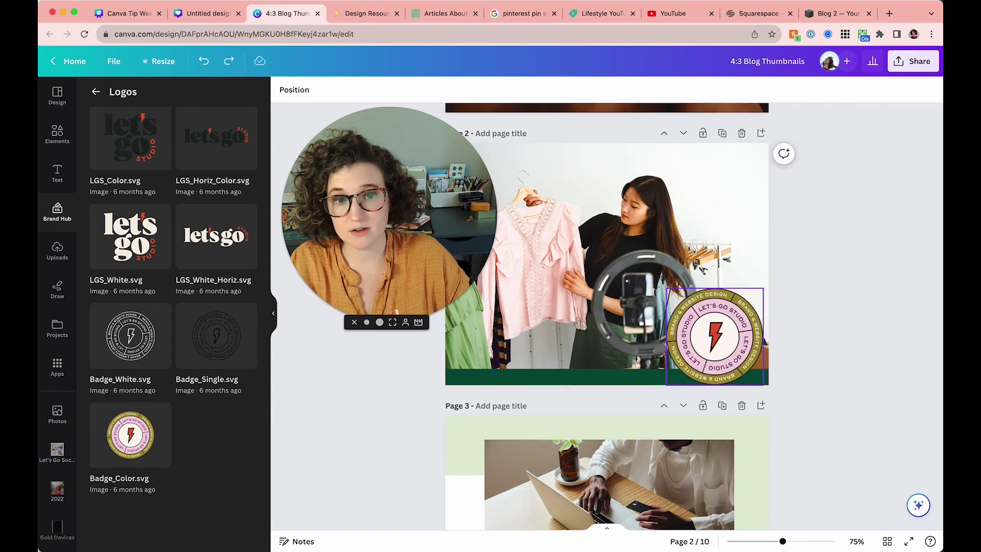
key("super+z")
key("super+z")
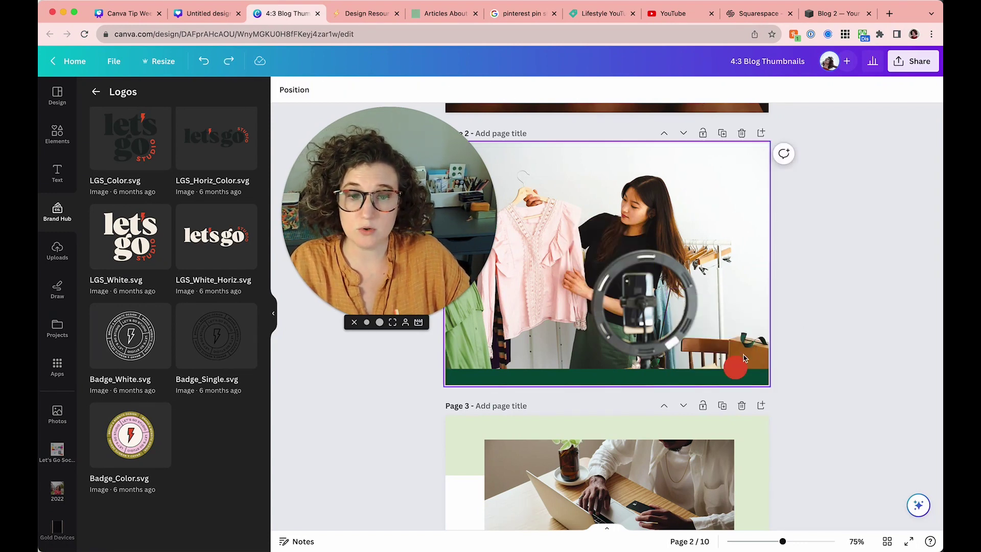
left_click(669, 382)
left_click(820, 260)
scroll(820, 260, "down", 5)
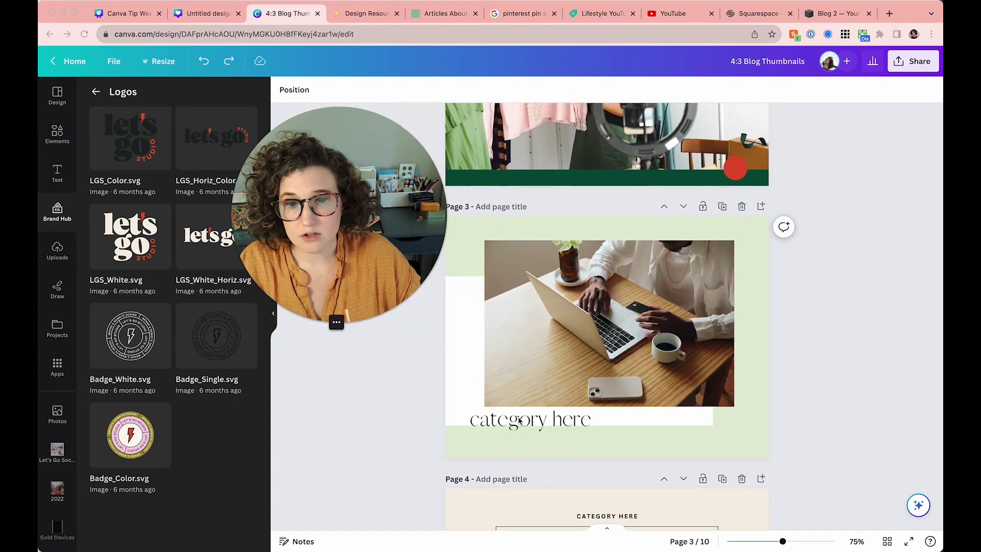
left_click(498, 419)
double_click(498, 418)
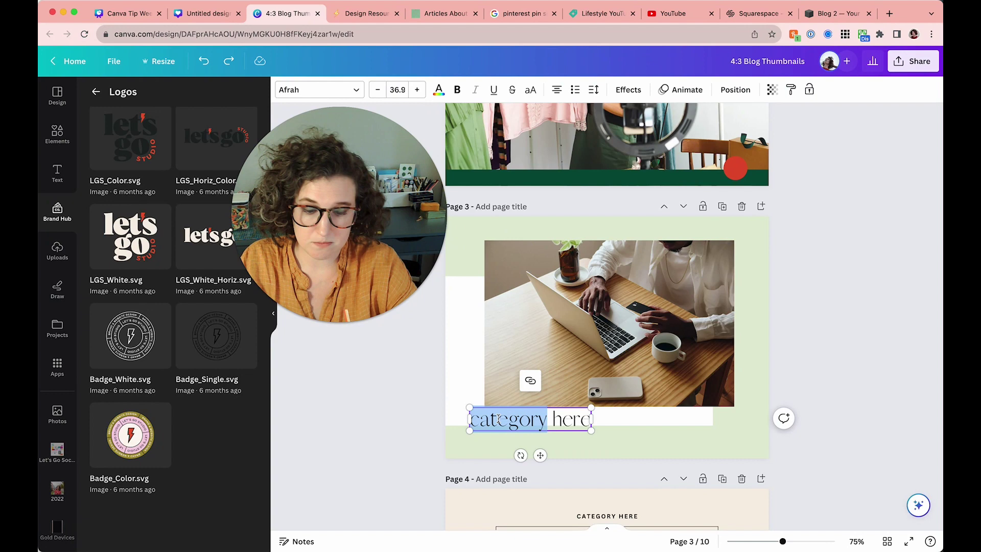
triple_click(499, 419)
key("BackSpace")
type("canva tips")
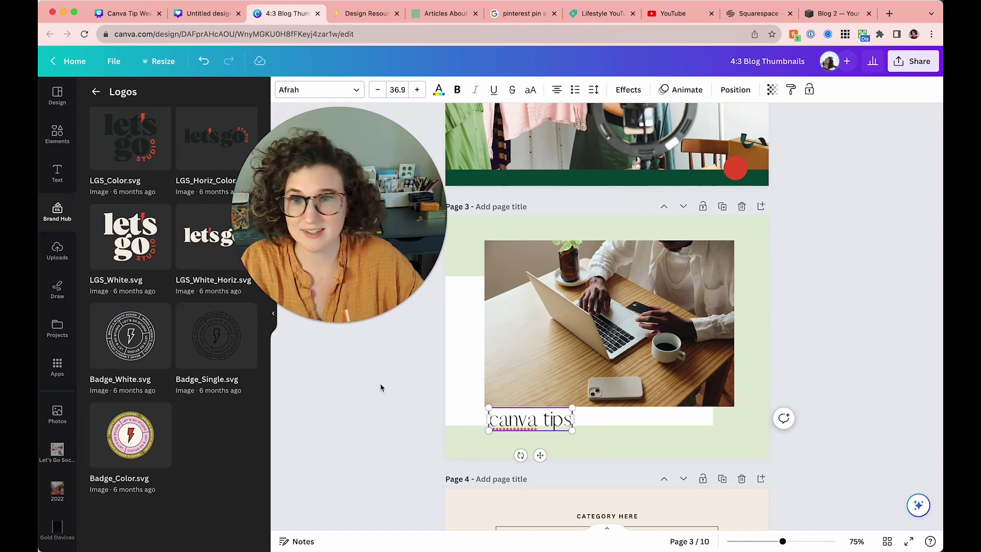
left_click(380, 387)
key("ctrl+z")
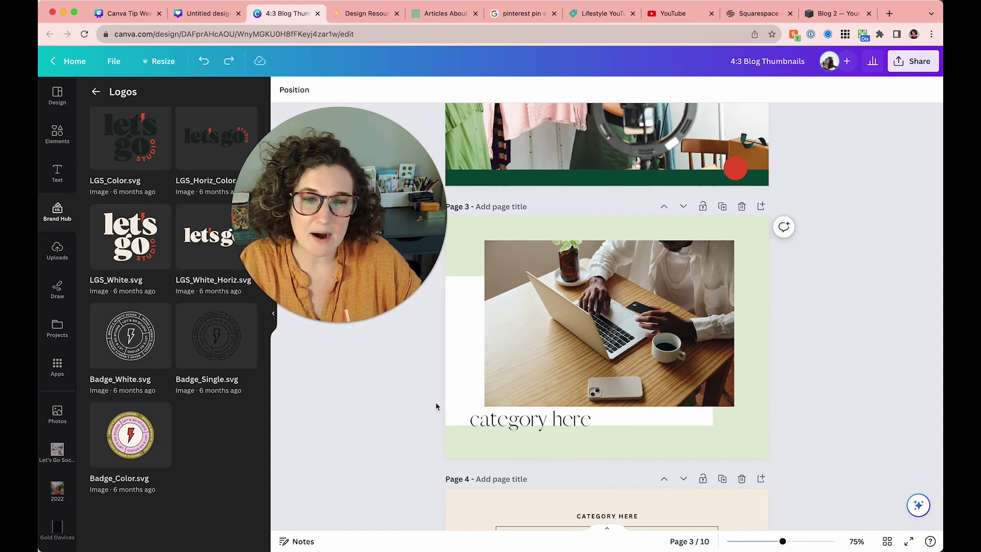
left_click(486, 420)
left_click(417, 428)
scroll(557, 302, "down", 3)
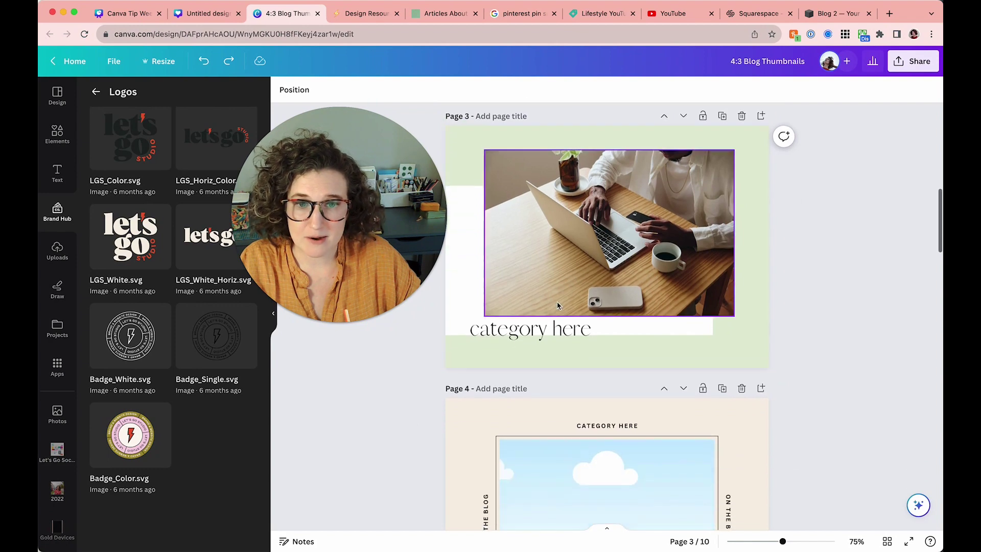
left_click(561, 298)
left_click(808, 247)
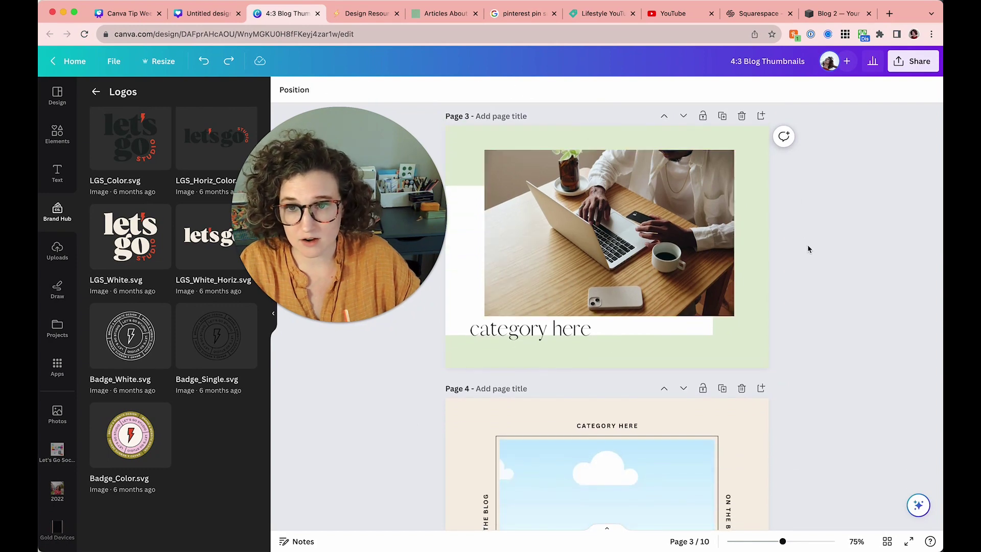
scroll(807, 248, "down", 6)
left_click(748, 249)
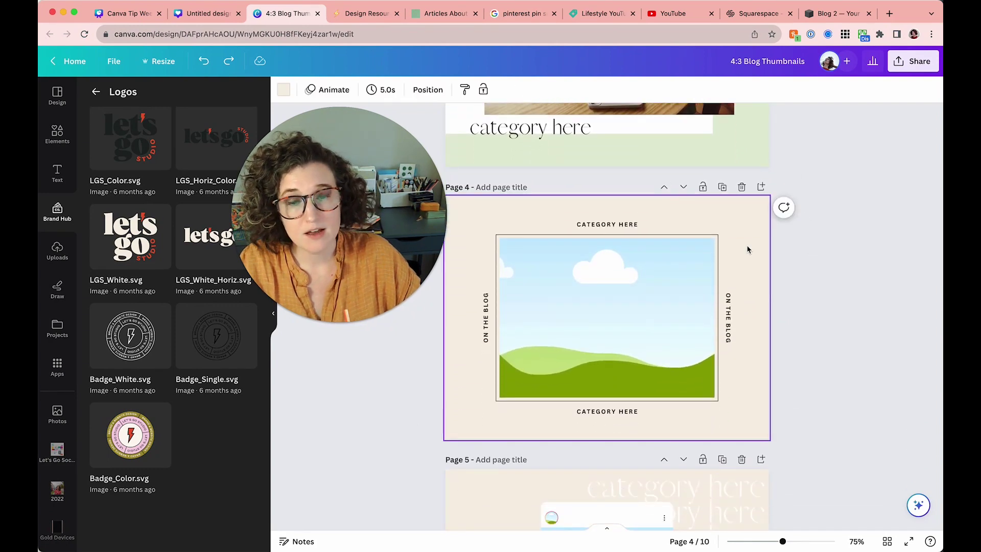
scroll(748, 249, "up", 1)
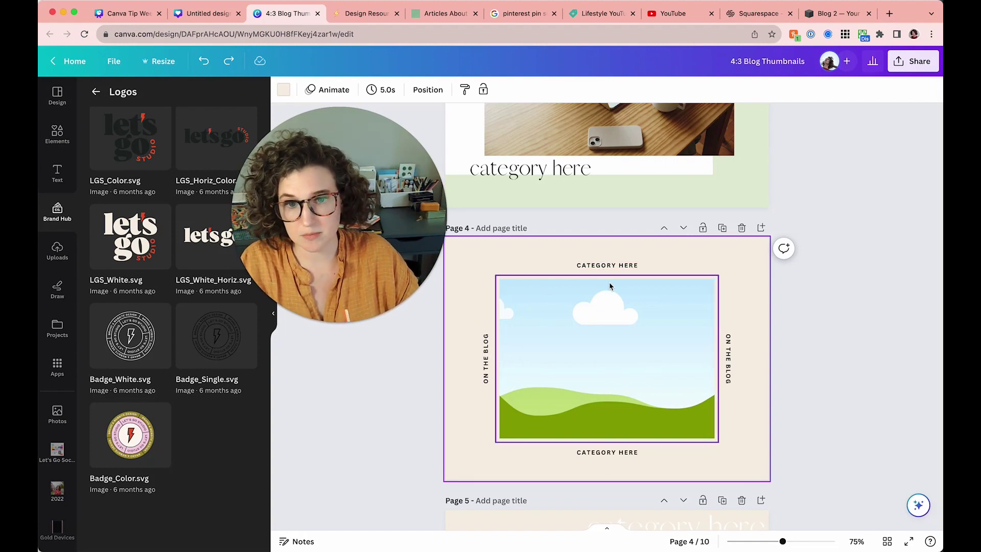
left_click(608, 265)
left_click(488, 259)
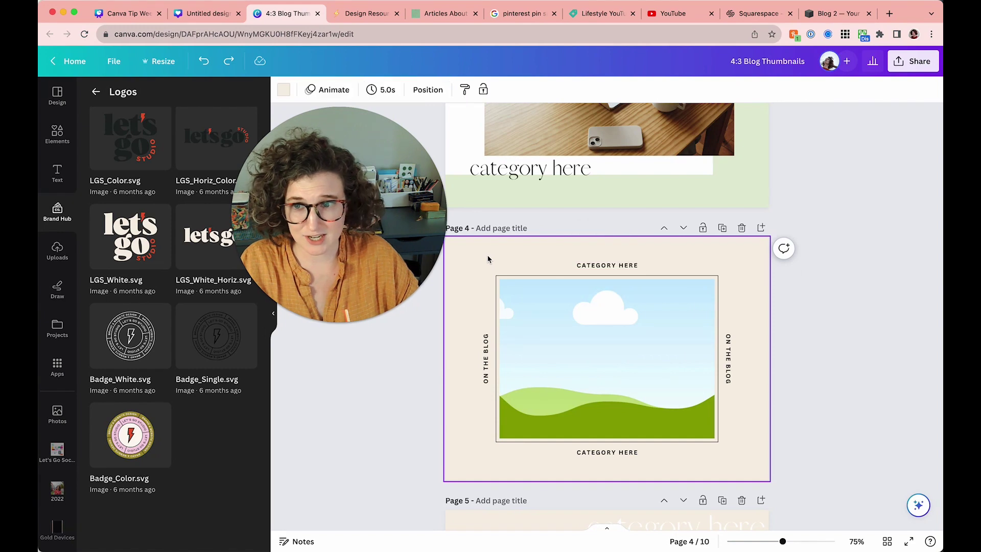
scroll(488, 260, "down", 5)
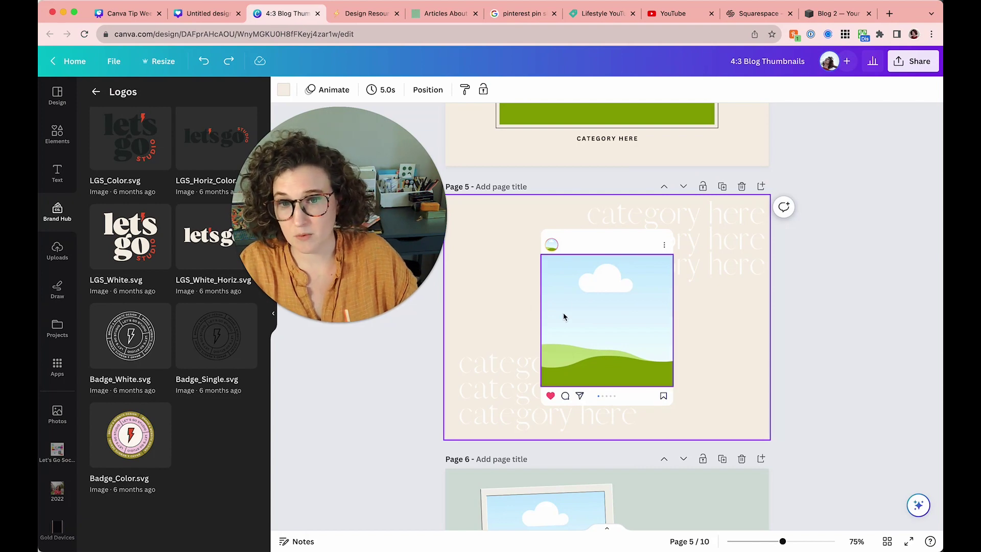
left_click(574, 289)
- Select the mockup's profile avatar and each 'category here' text line
left_click(553, 250)
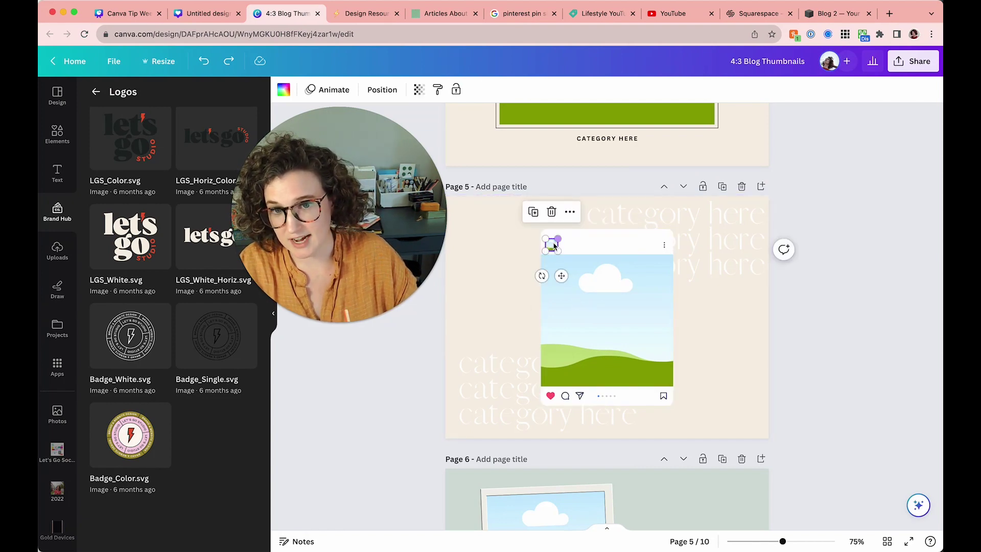
left_click(515, 273)
left_click(501, 401)
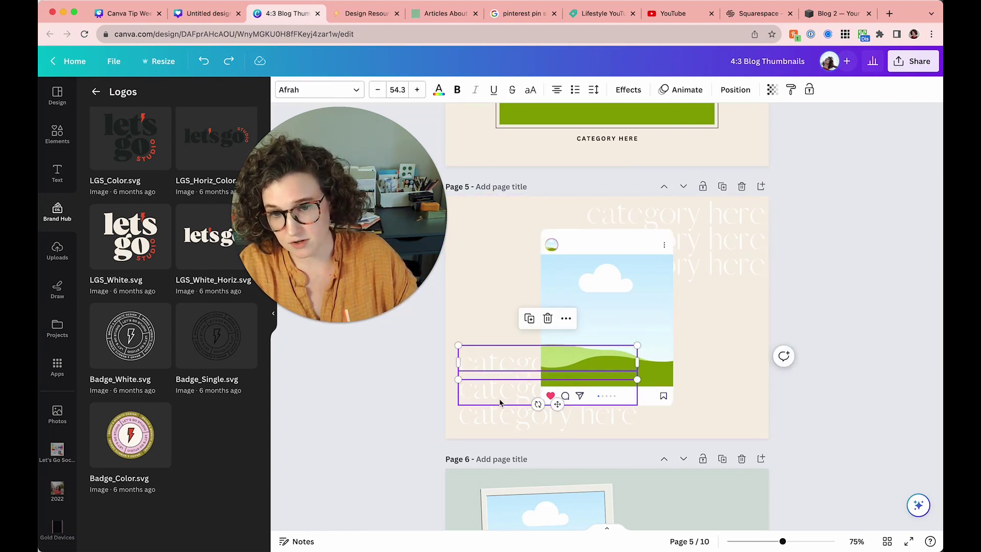
left_click(500, 424)
left_click(729, 211)
left_click(718, 270)
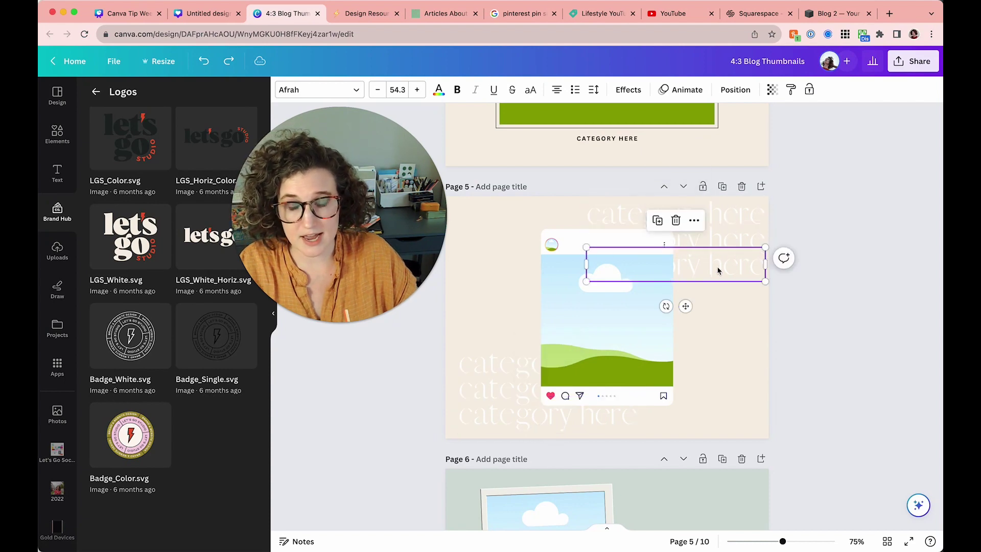
- Try dark green, red, pink and yellow on page 5's background, ending on very light pink
left_click(725, 329)
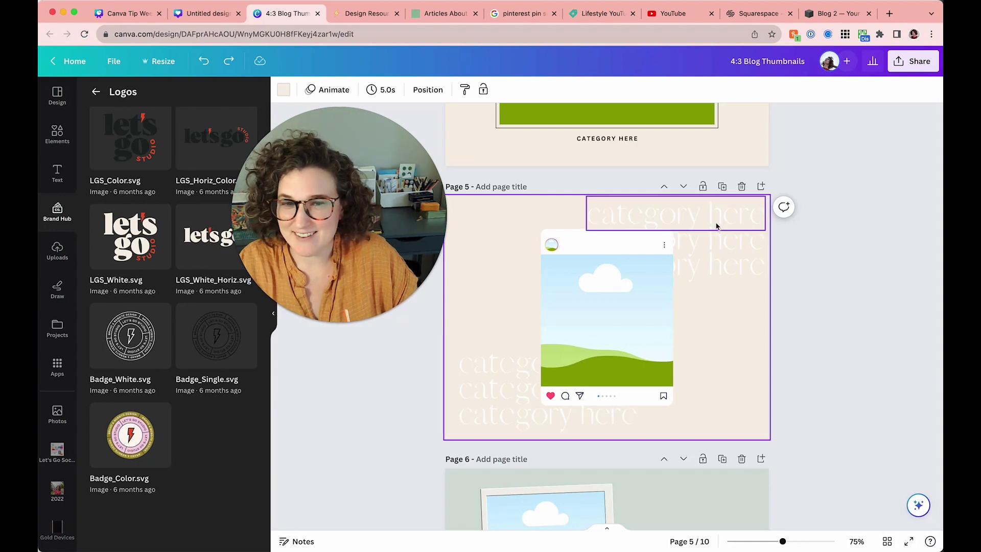
left_click(283, 91)
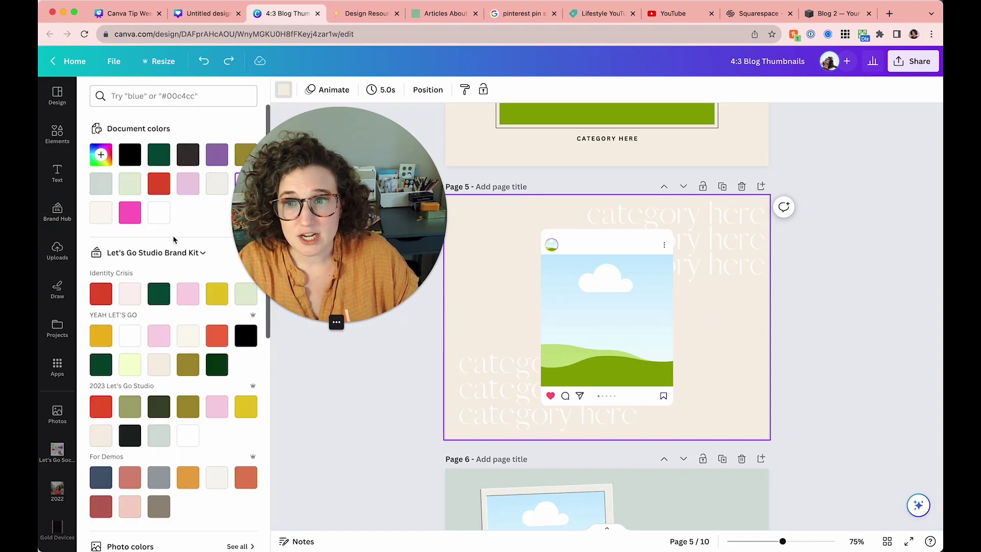
left_click(160, 294)
left_click(128, 299)
left_click(102, 294)
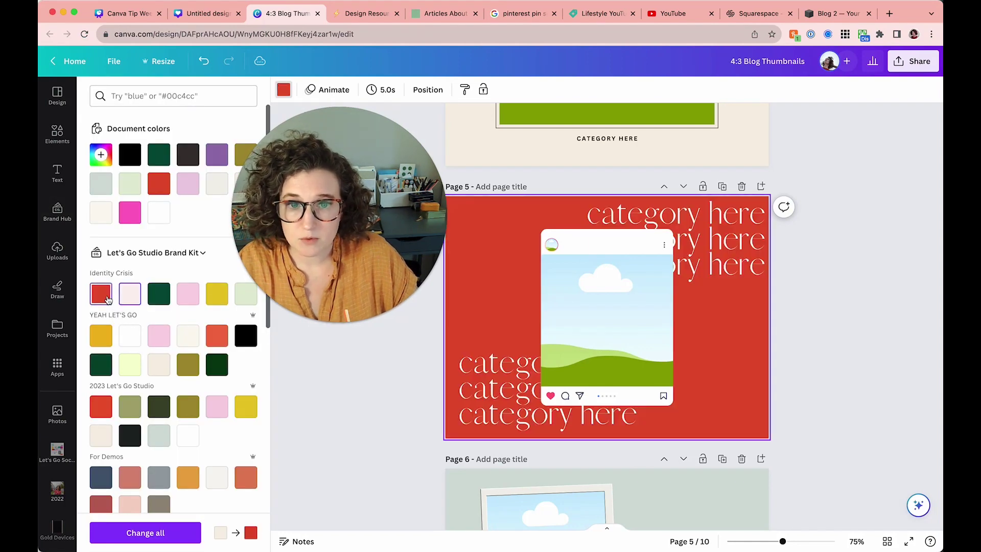
left_click(192, 297)
left_click(213, 298)
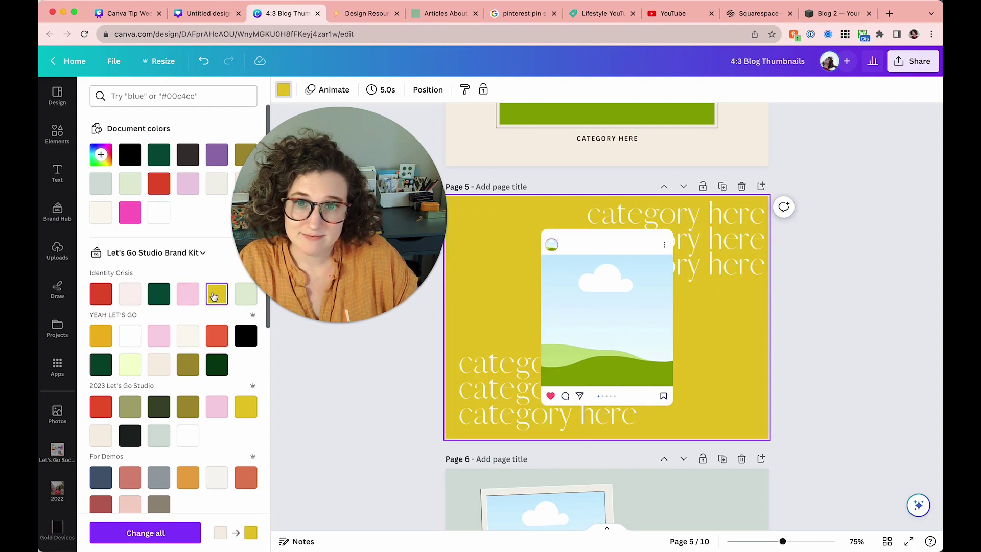
left_click(133, 298)
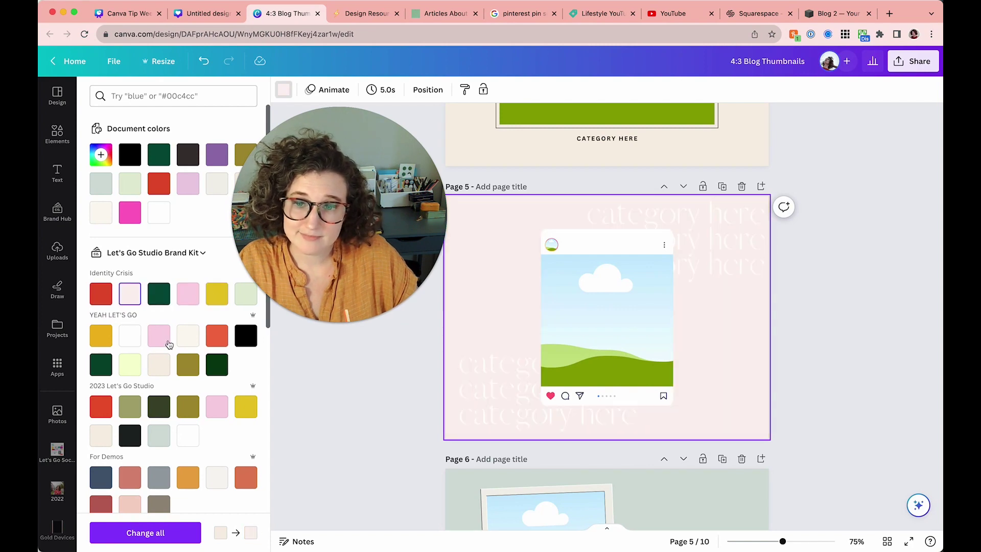
left_click(351, 376)
scroll(351, 376, "down", 6)
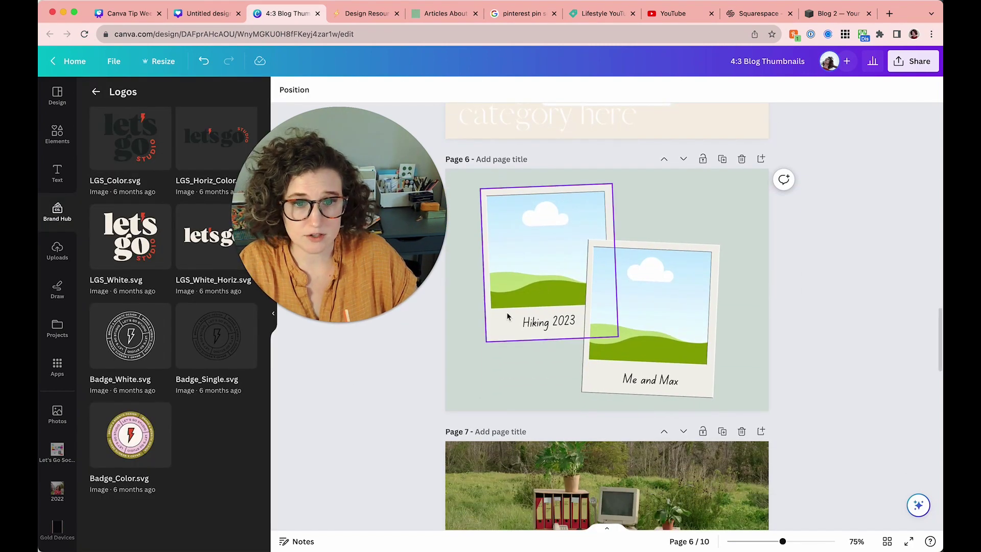
- Select page 7's desk-in-field photo and open the Q3 Summerhill photo folder
left_click(743, 318)
scroll(743, 317, "down", 3)
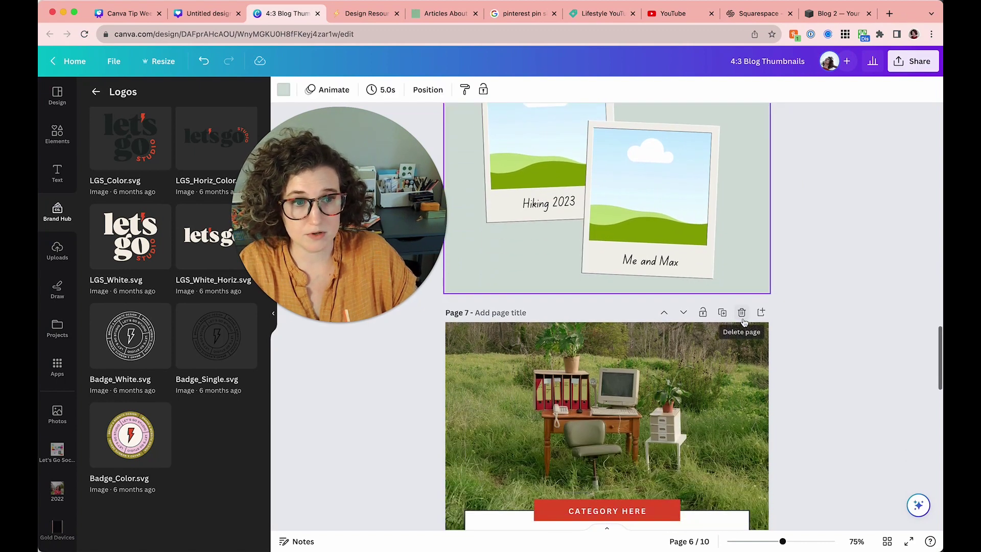
scroll(664, 317, "down", 5)
scroll(613, 317, "up", 1)
left_click(591, 319)
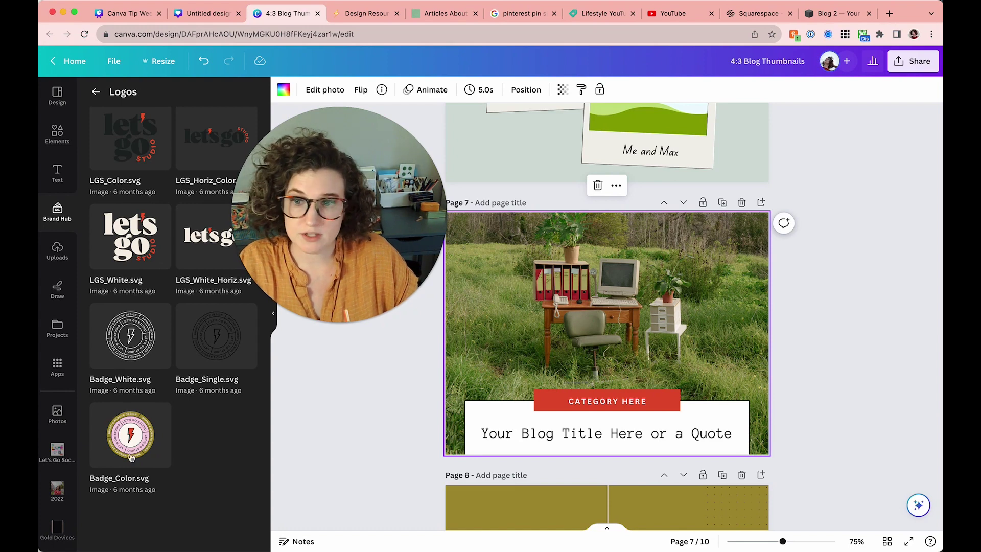
left_click(59, 490)
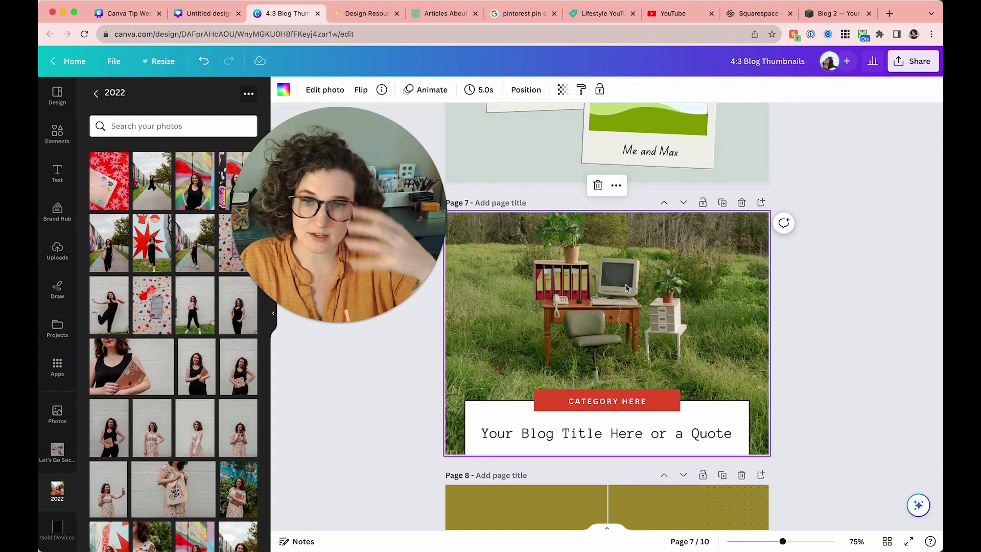
scroll(166, 503, "down", 1)
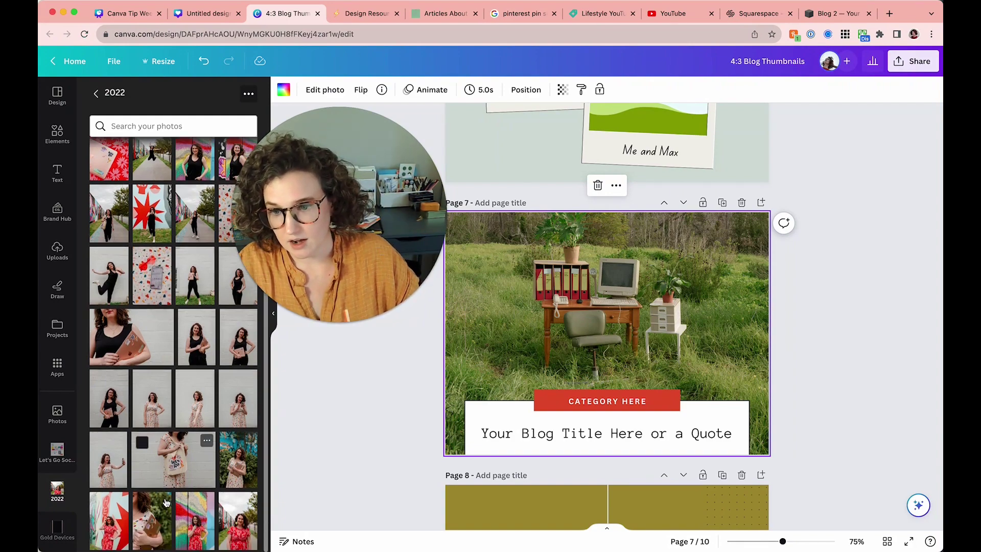
scroll(165, 503, "up", 1)
left_click(96, 92)
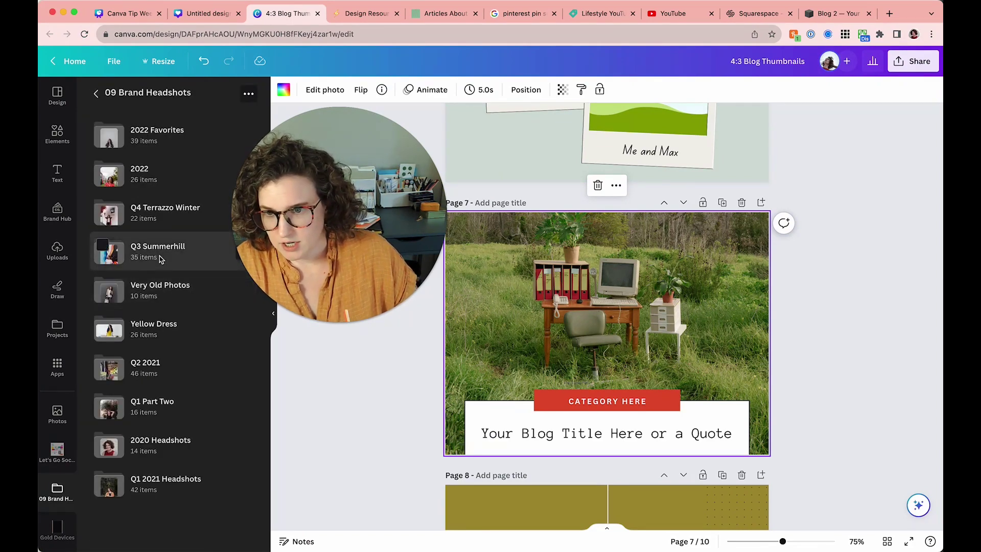
left_click(159, 253)
- Try a Q3 Summerhill headshot as page 7's cropped background, then undo it
scroll(160, 259, "down", 2)
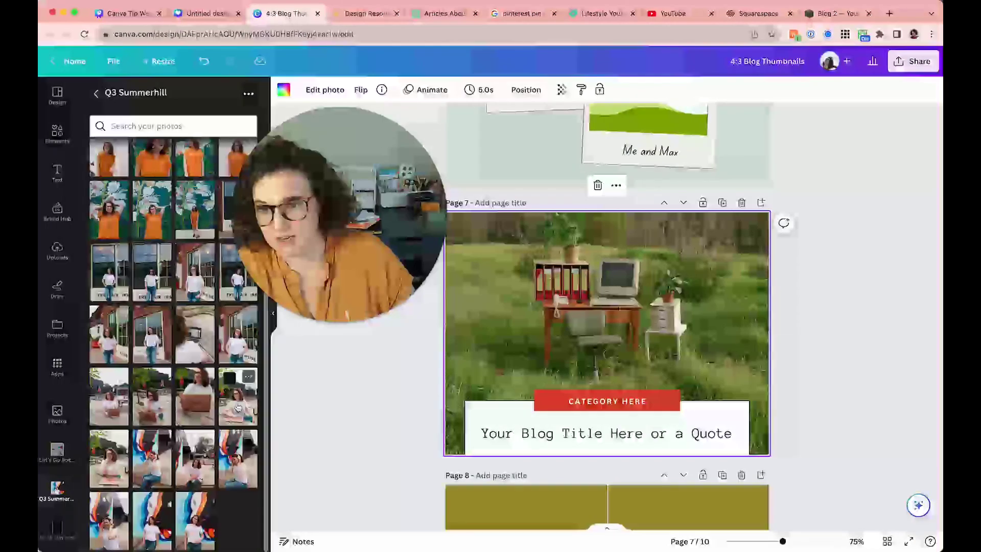
left_click_drag(339, 394, 547, 240)
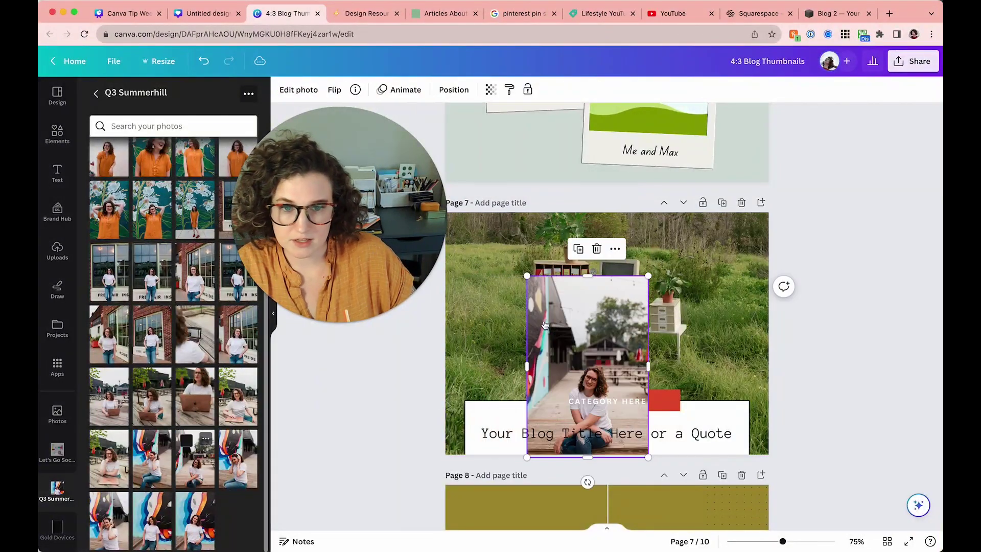
right_click(544, 235)
left_click(581, 513)
double_click(624, 341)
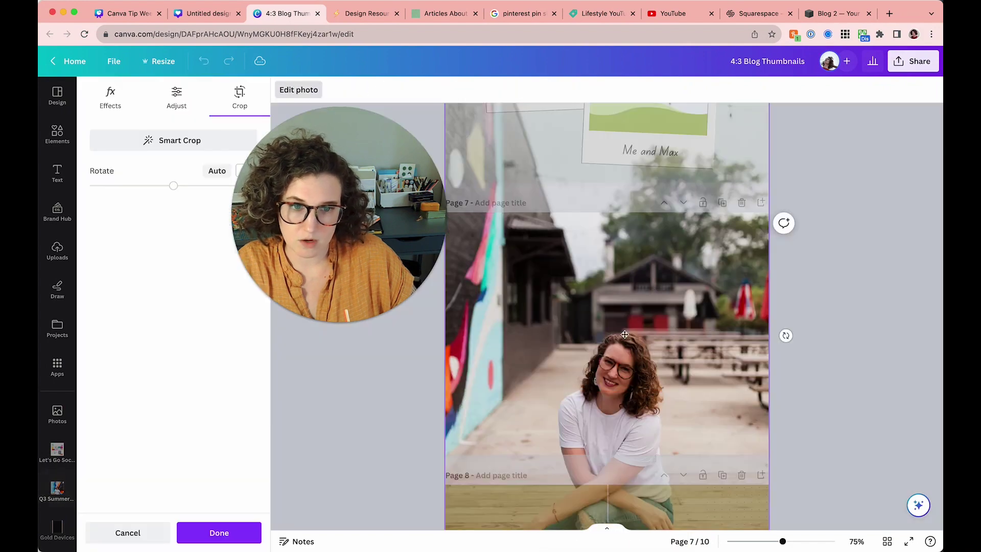
left_click_drag(611, 355, 611, 247)
left_click(822, 320)
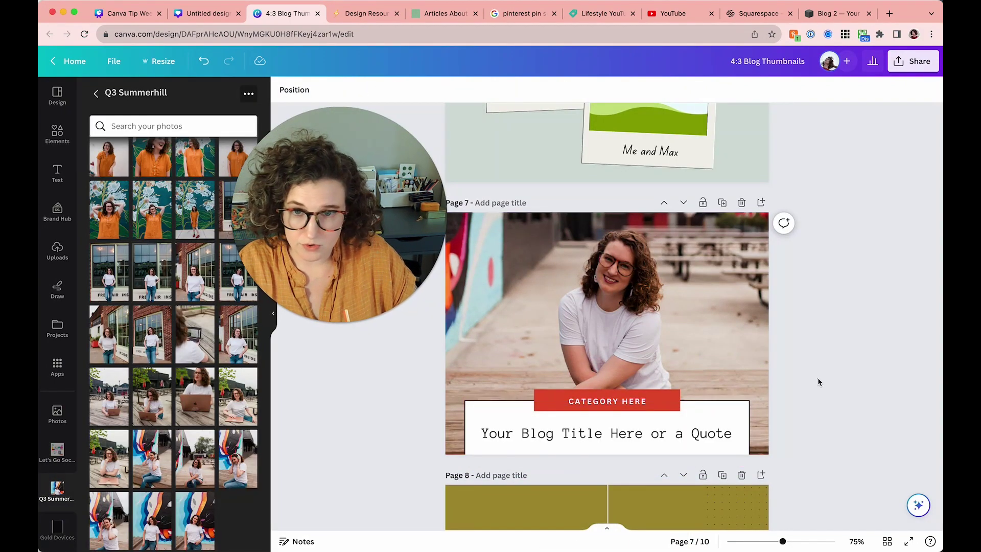
key("ctrl+z")
key("ctrl+z")
key("ctrl+z")
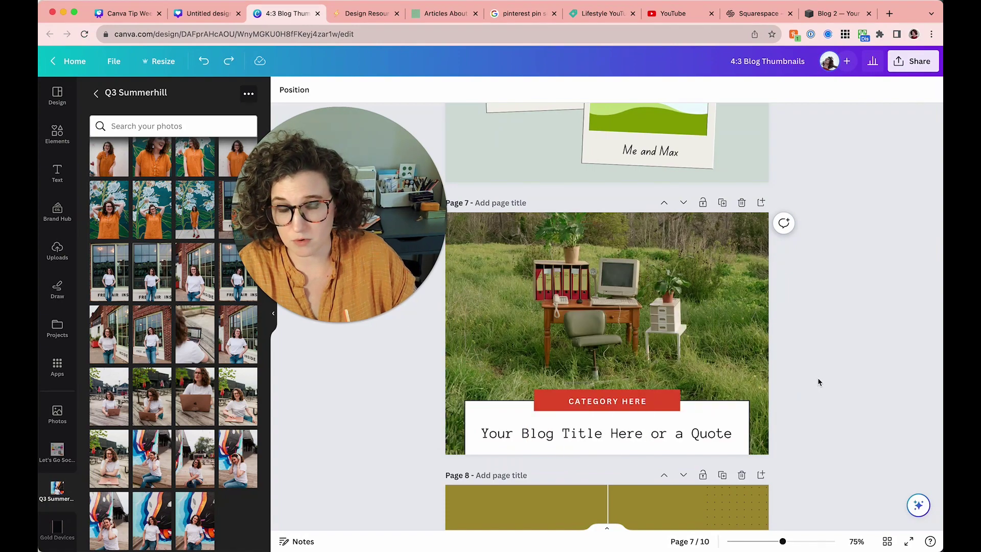
scroll(818, 382, "down", 5)
- Try pink, dark green and red on page 8's background, then restore olive
left_click(679, 327)
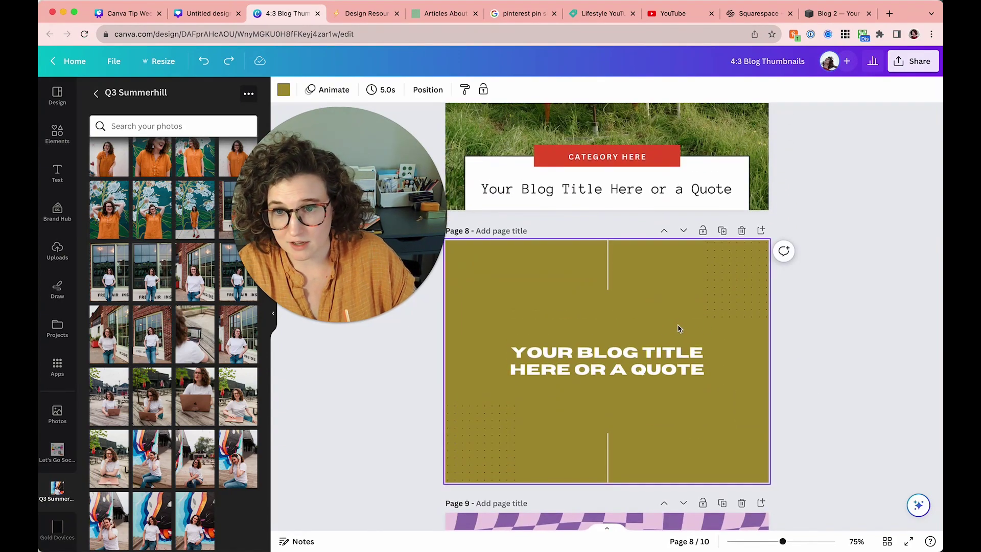
left_click(607, 371)
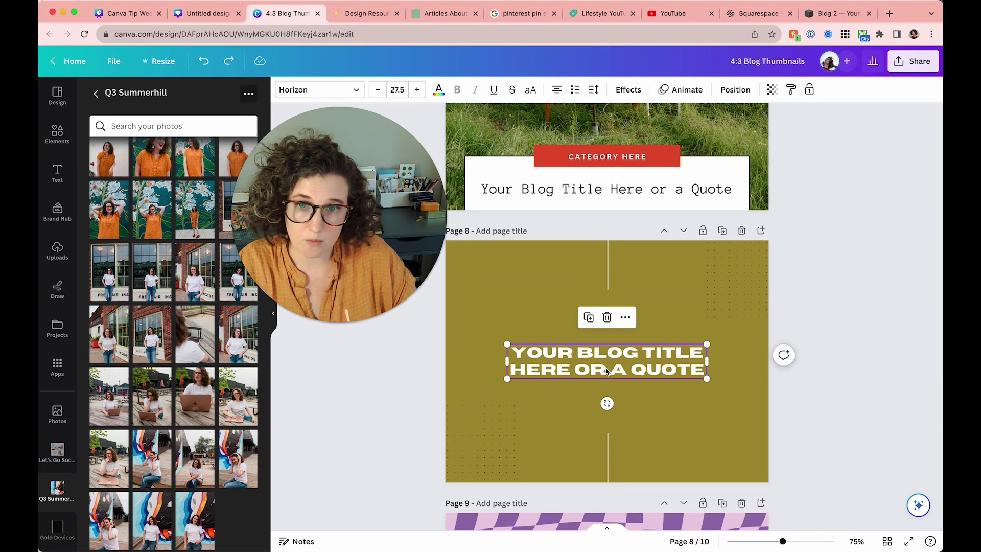
left_click(519, 306)
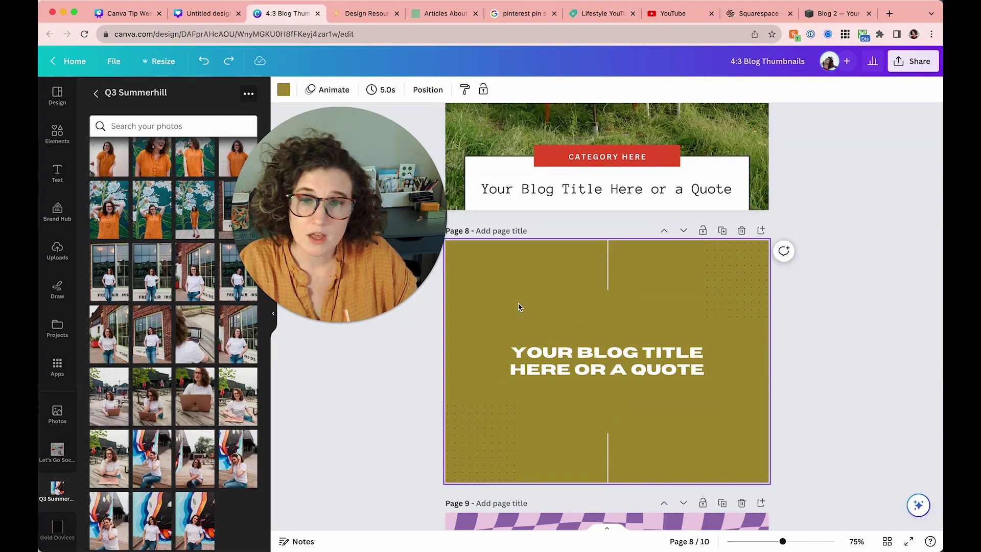
left_click(551, 353)
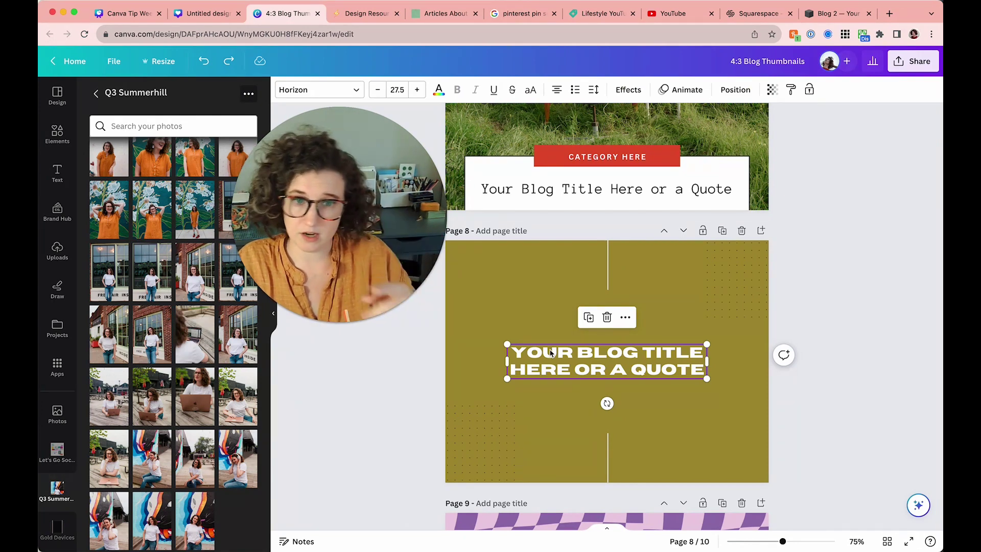
left_click(540, 323)
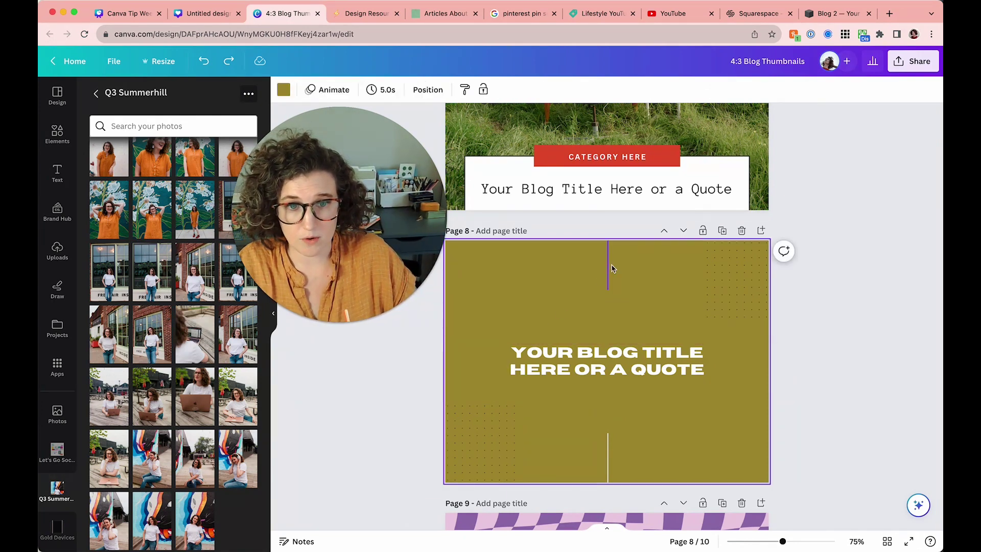
left_click(283, 90)
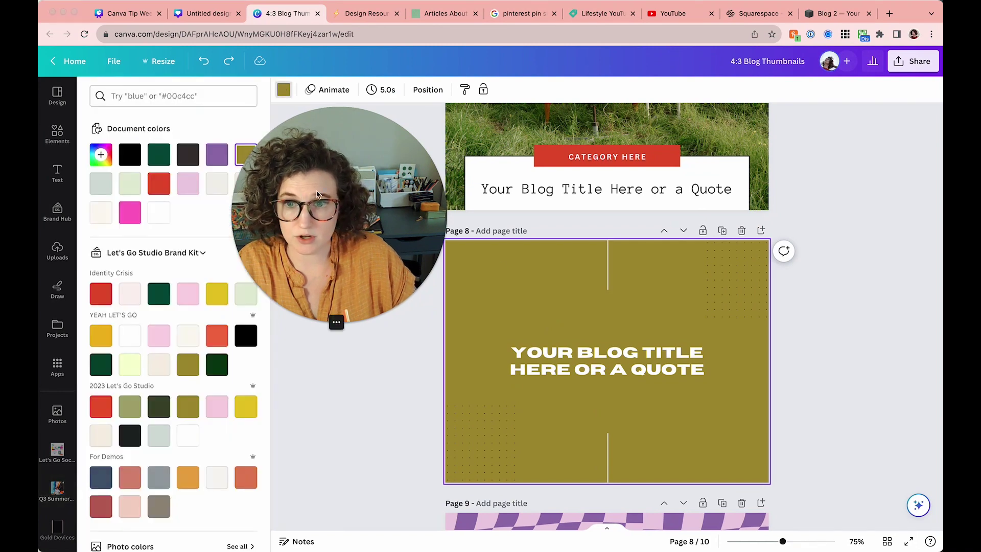
left_click(188, 300)
left_click(156, 303)
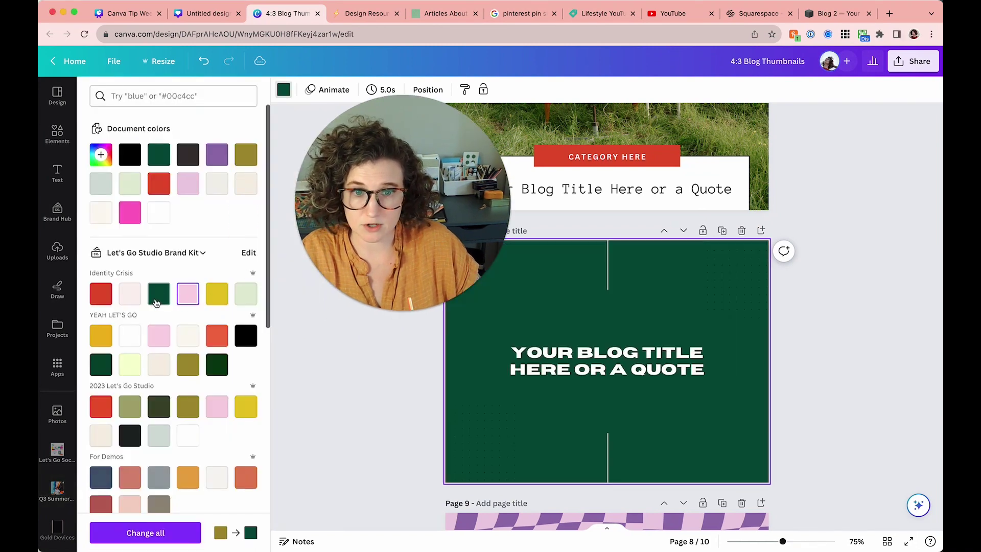
left_click(111, 301)
left_click(180, 365)
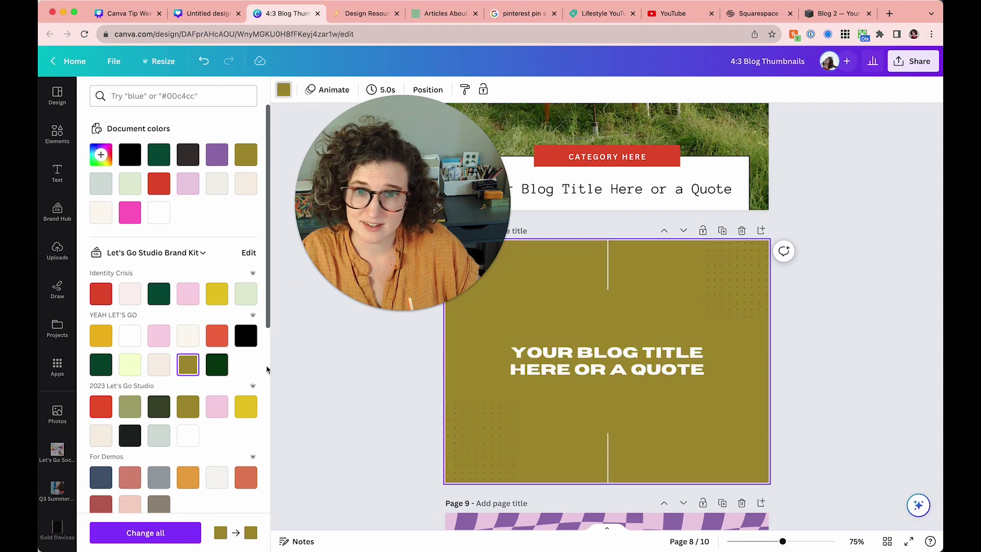
- Select page 9's woman cut-out photo, then switch to the YouTube tab
left_click(314, 365)
scroll(314, 365, "down", 5)
scroll(314, 365, "up", 1)
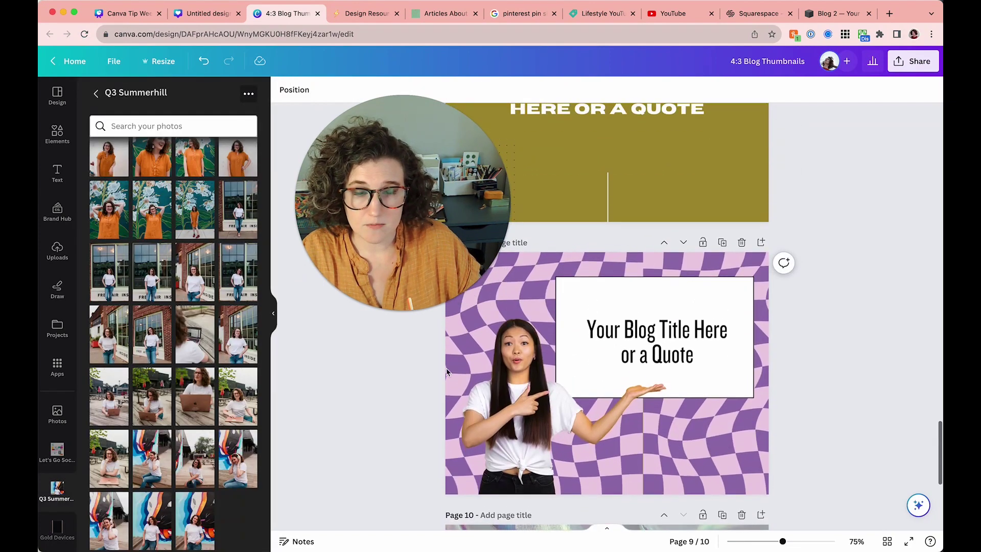
left_click(502, 375)
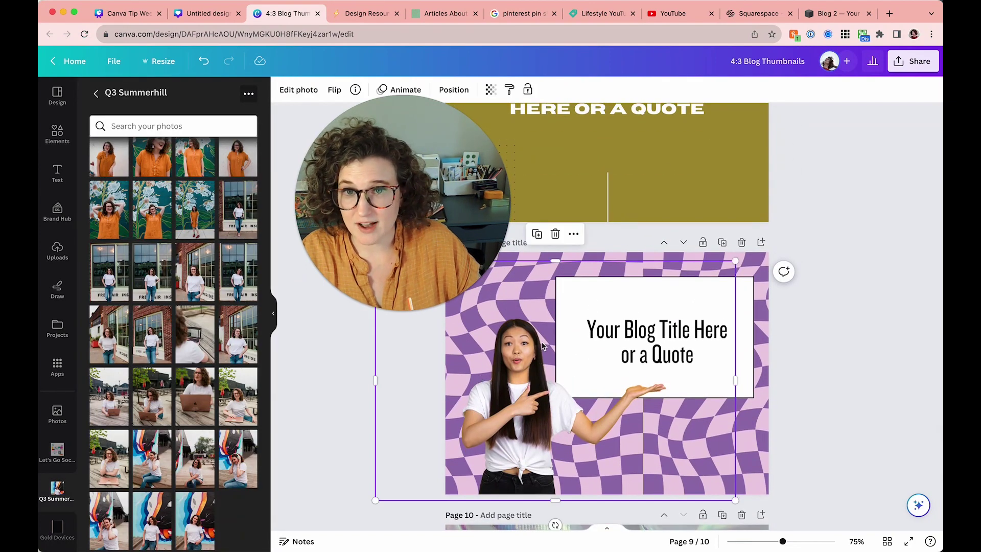
left_click(674, 15)
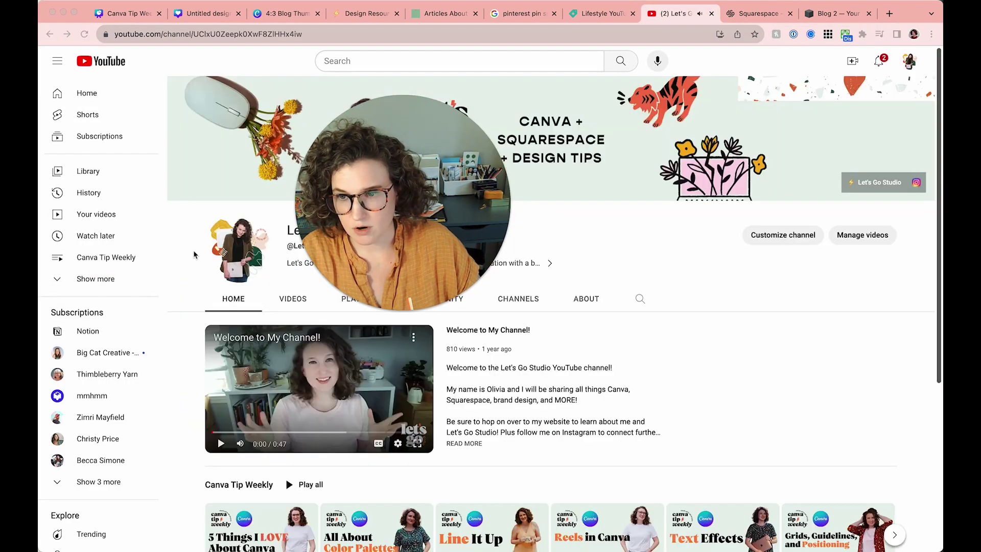
- Browse the channel's Canva Tip Weekly and Design Solutions videos, then return to 4:3 Blog Thumbnails
scroll(194, 254, "down", 4)
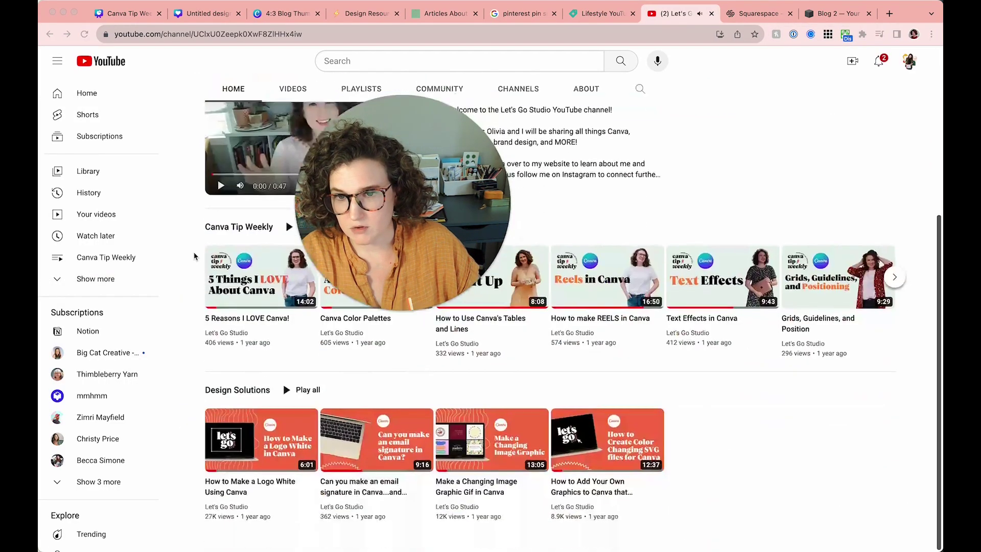
scroll(194, 253, "up", 2)
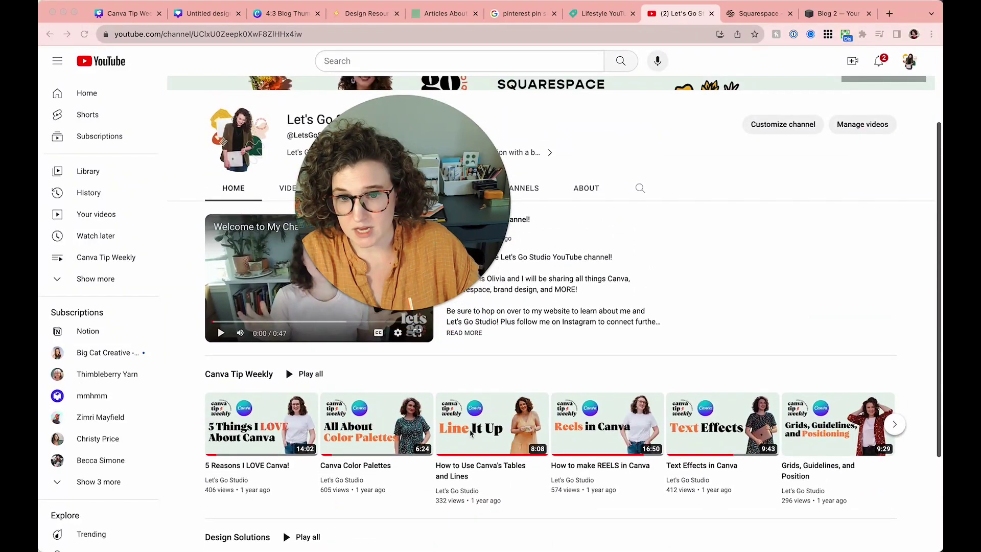
scroll(546, 391, "down", 2)
scroll(547, 393, "down", 1)
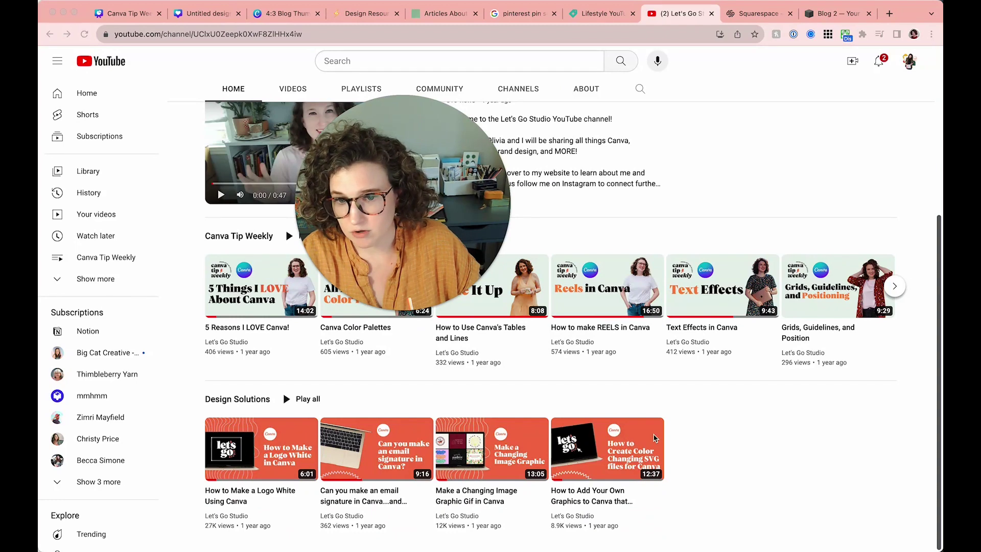
scroll(655, 436, "up", 1)
scroll(655, 437, "up", 1)
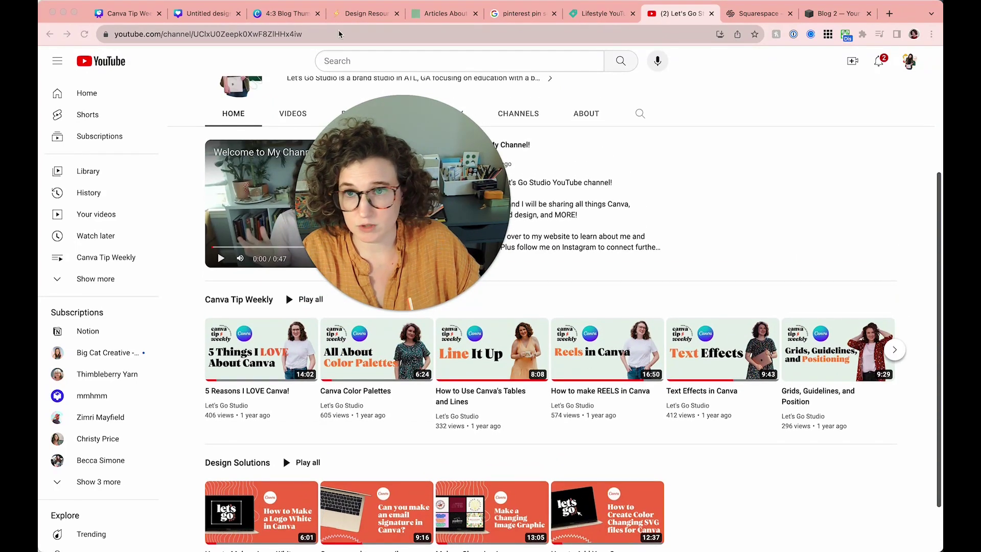
left_click(280, 12)
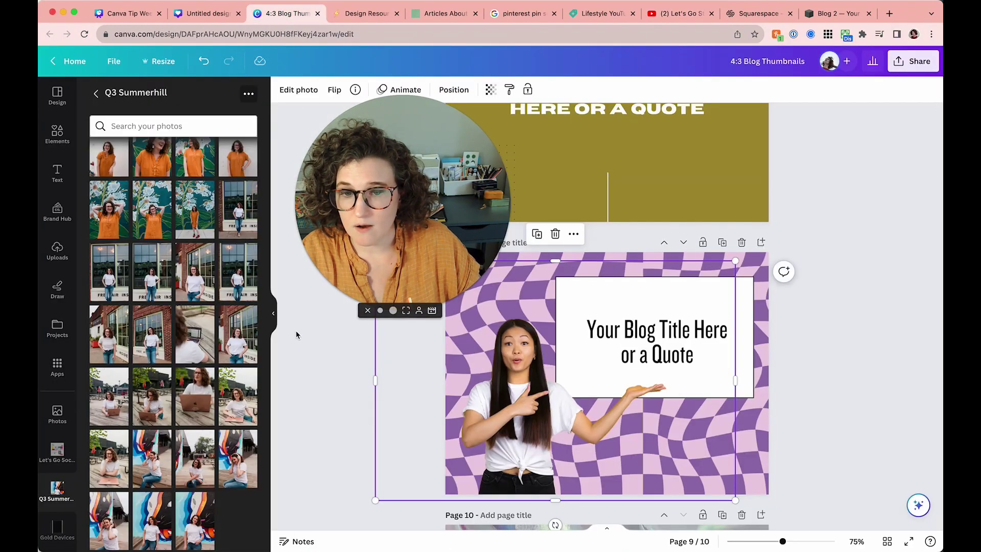
- Inspect page 10's holographic text card and background, then return to the 09 Brand Headshots folders
scroll(293, 336, "down", 5)
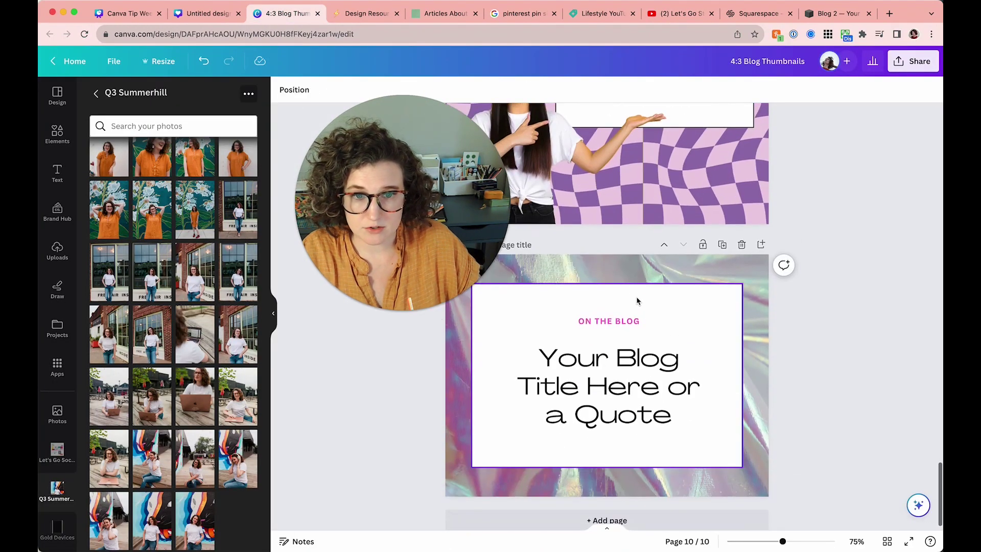
left_click(633, 299)
left_click(730, 277)
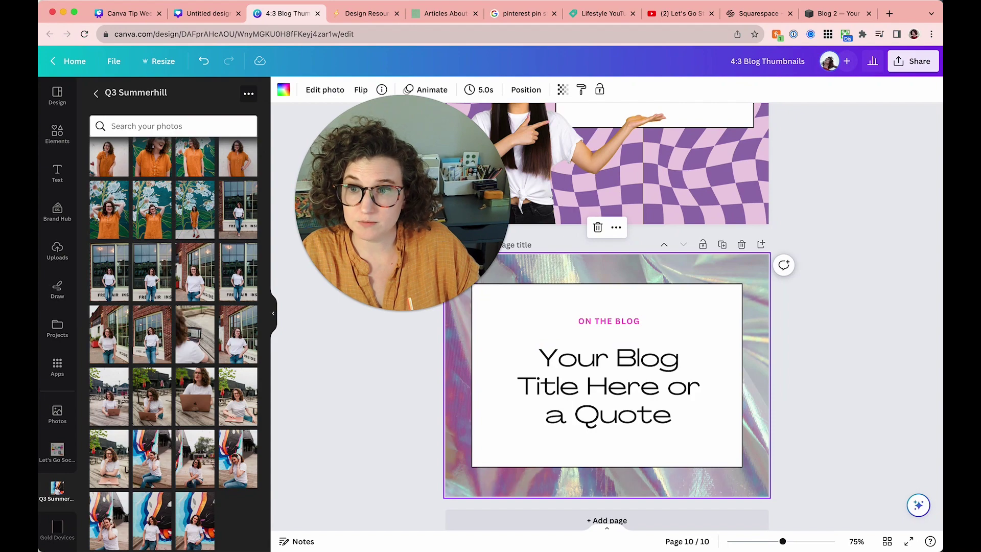
scroll(414, 442, "up", 3)
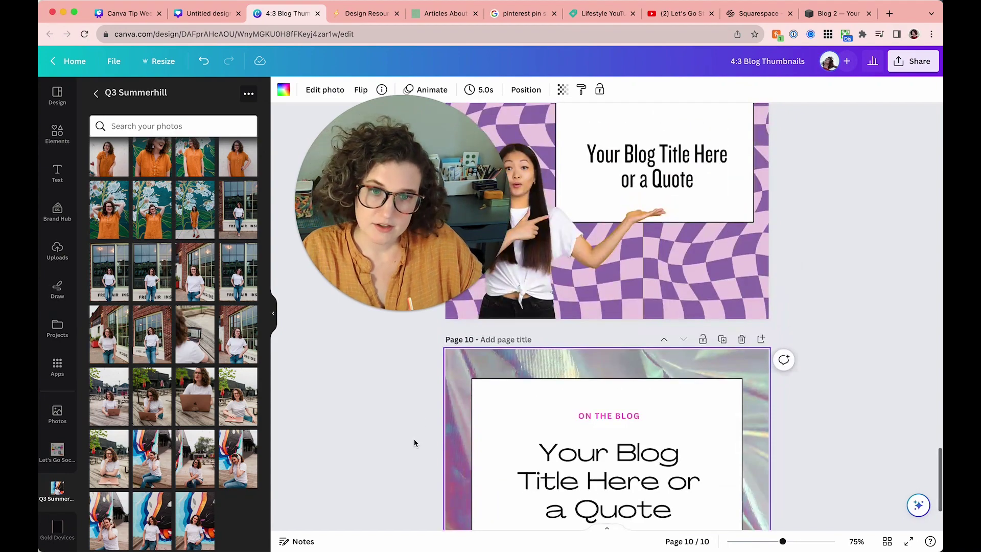
scroll(415, 443, "down", 1)
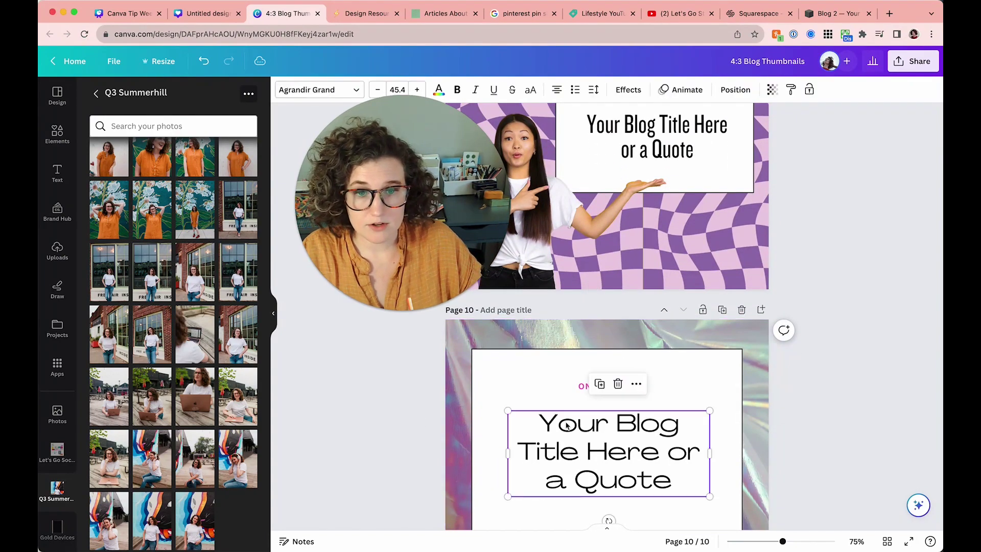
left_click(385, 388)
scroll(385, 388, "down", 2)
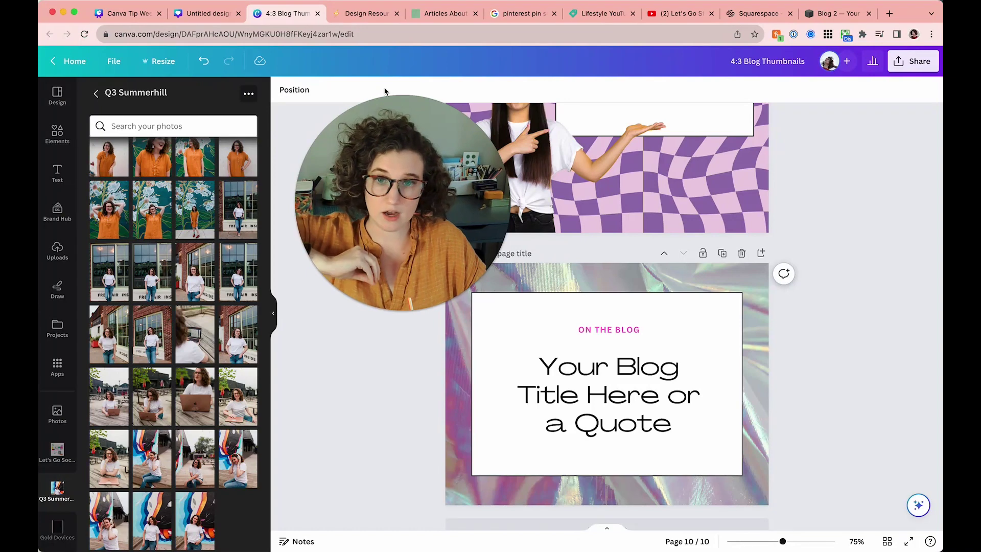
mouse_move(374, 145)
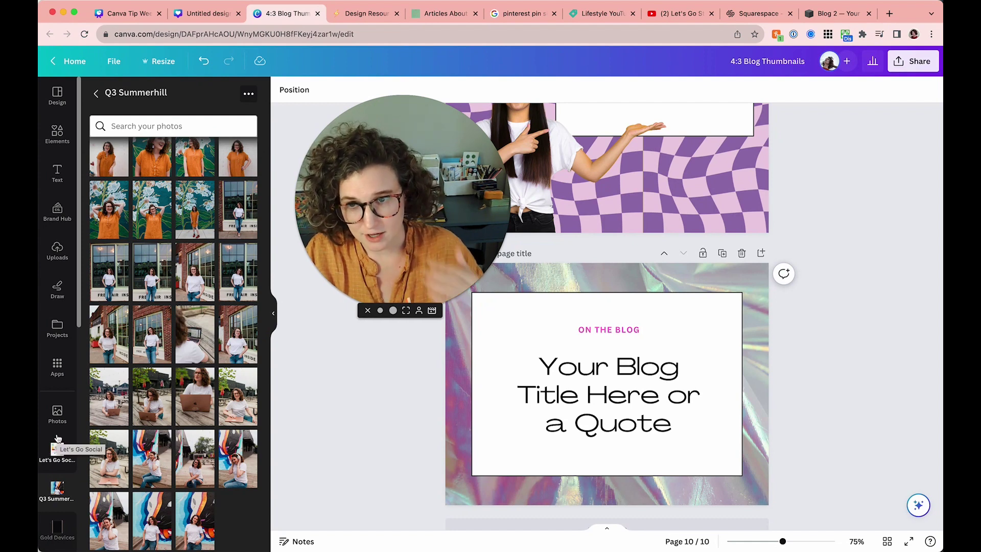
left_click(97, 93)
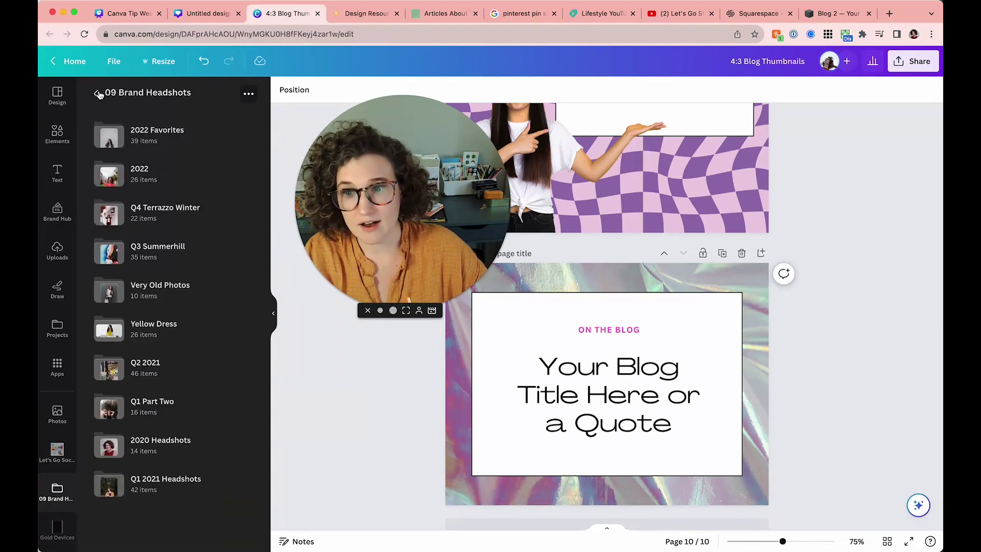
- Go up to the Let's Go Brand folders and open 03 2021 Flatlays
left_click(97, 93)
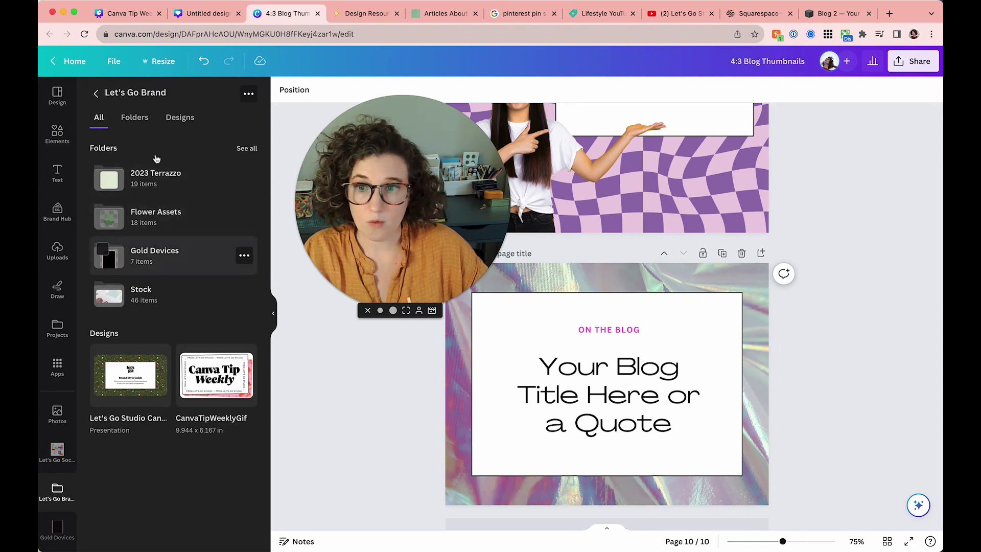
left_click(134, 117)
scroll(157, 269, "down", 3)
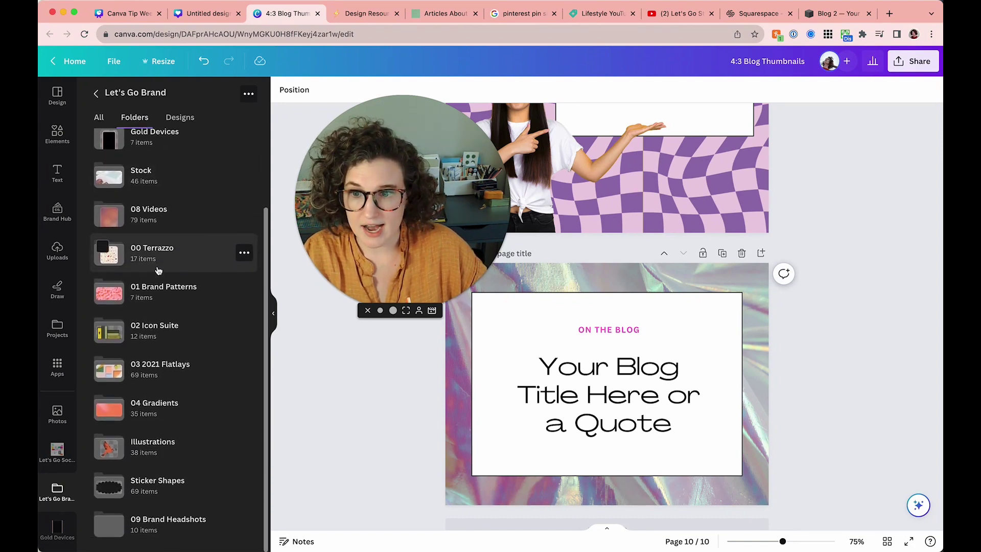
left_click(155, 370)
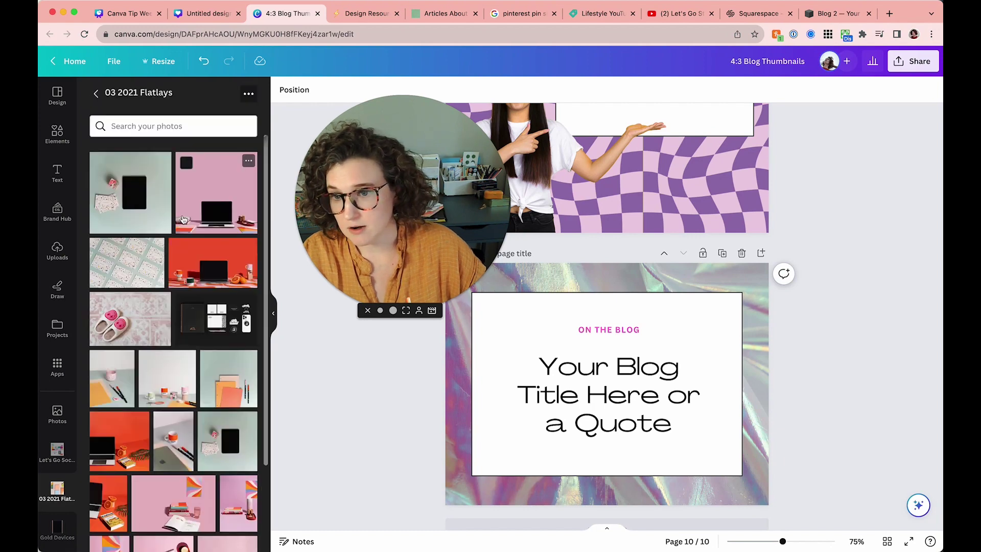
scroll(183, 218, "down", 10)
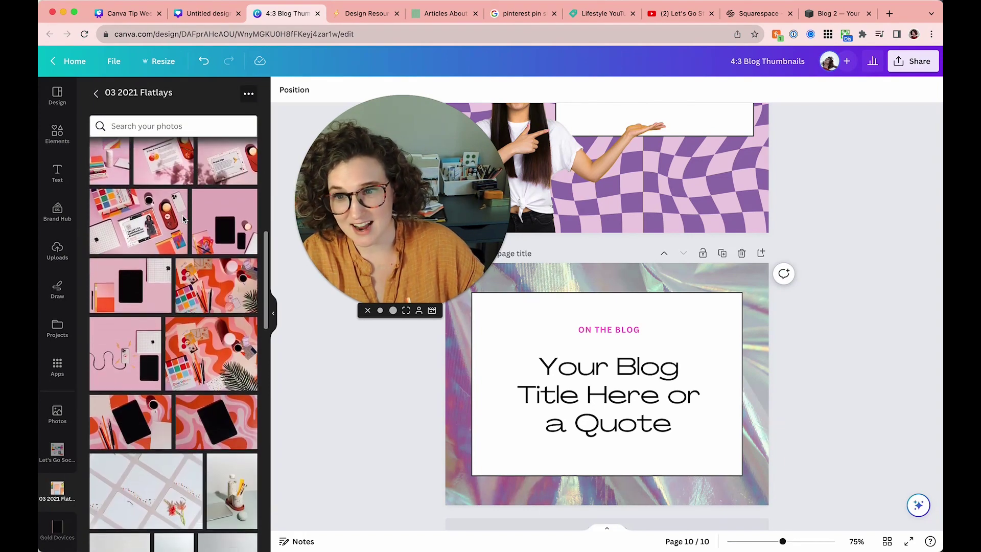
- Return to the brand folders, open the Stock folder and browse its photos
left_click(98, 94)
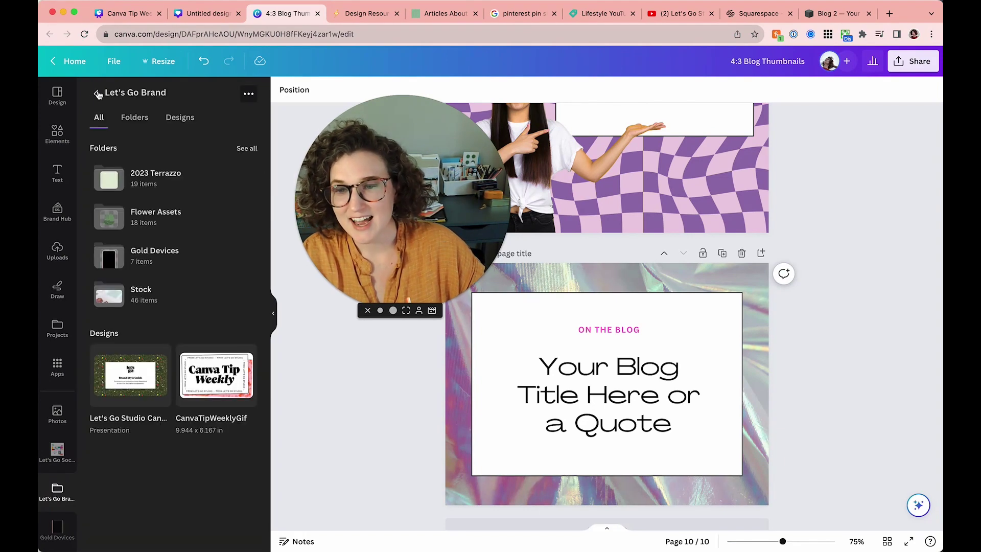
left_click(135, 119)
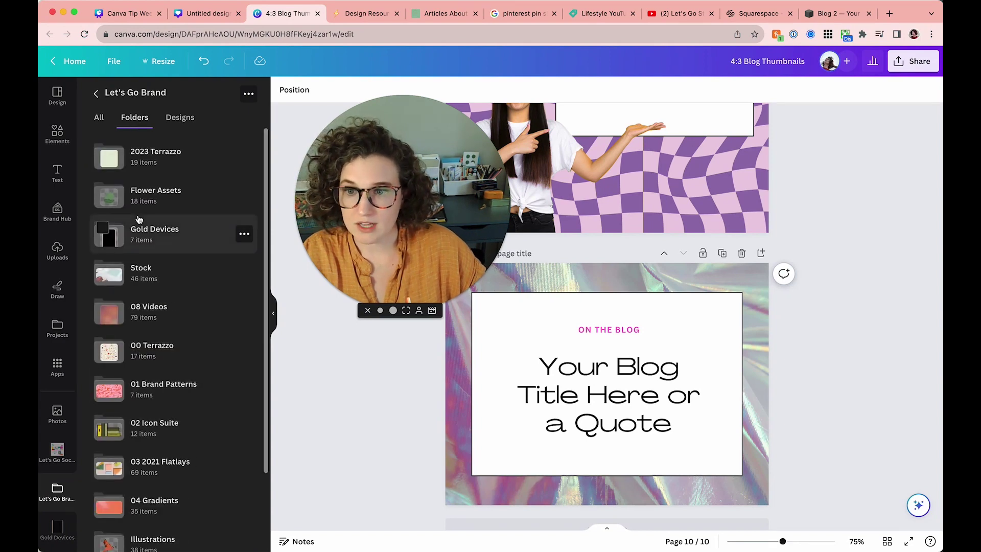
scroll(139, 219, "down", 3)
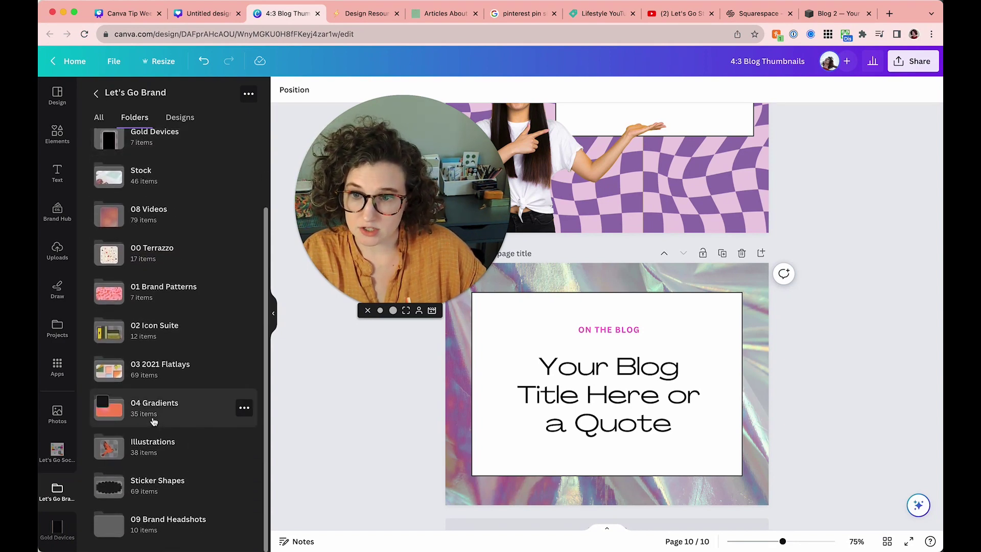
scroll(160, 250, "up", 2)
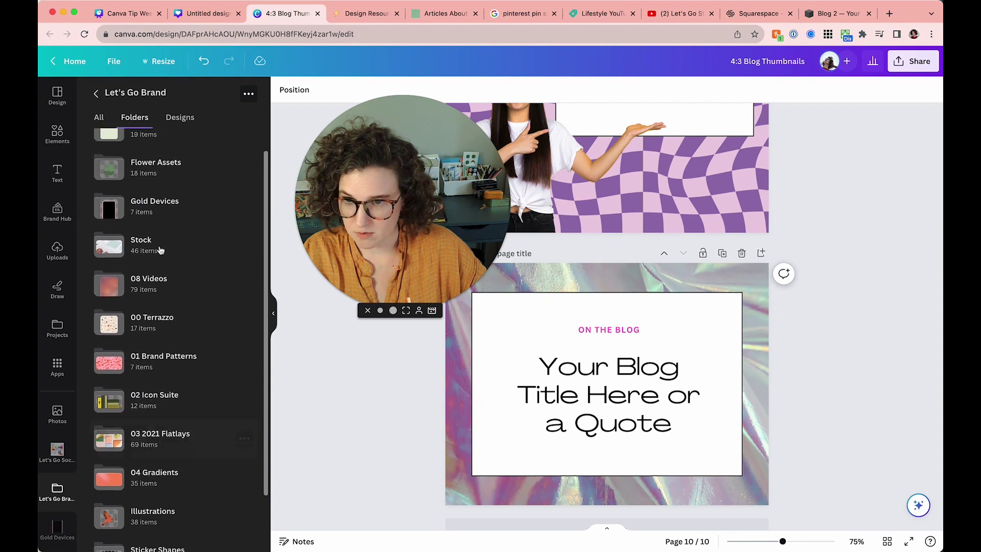
left_click(161, 245)
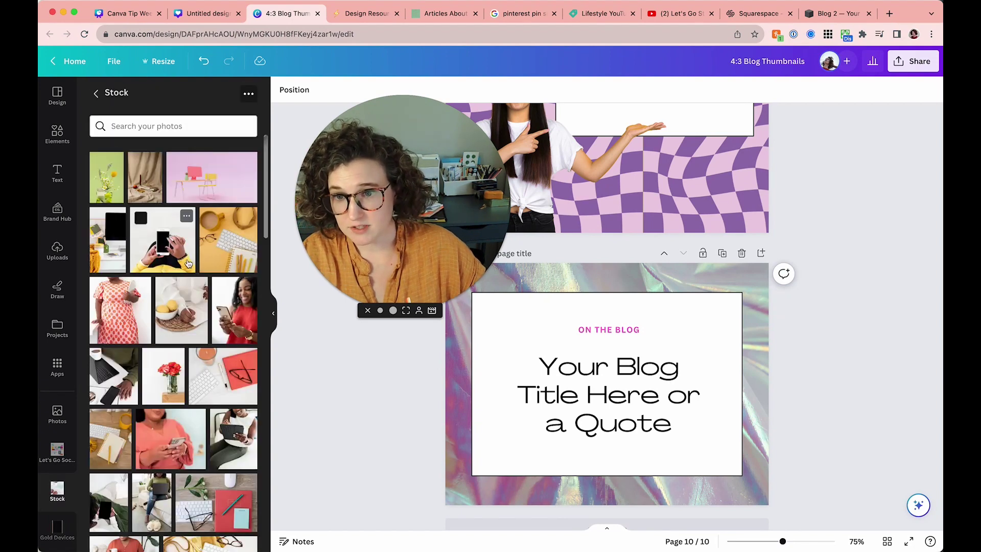
scroll(189, 263, "down", 2)
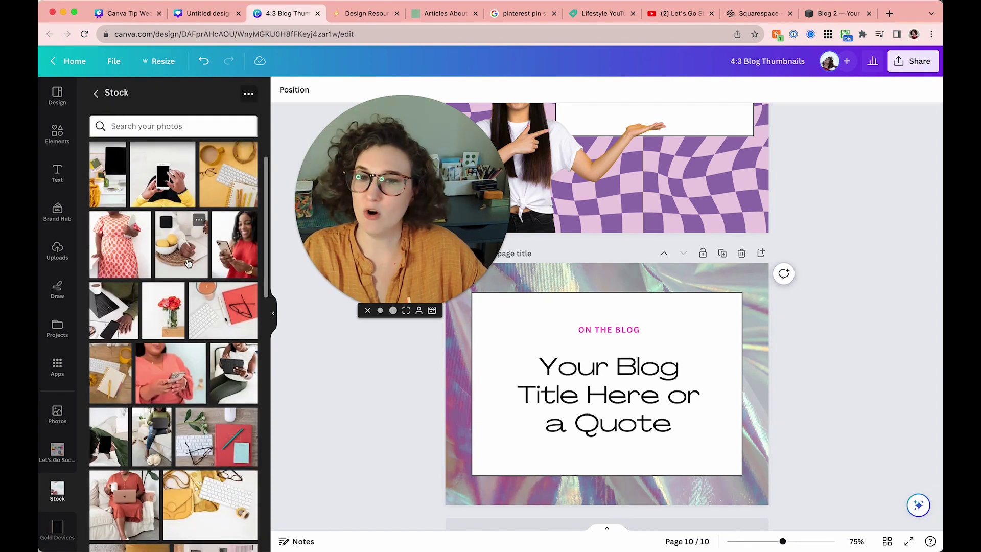
scroll(189, 263, "down", 5)
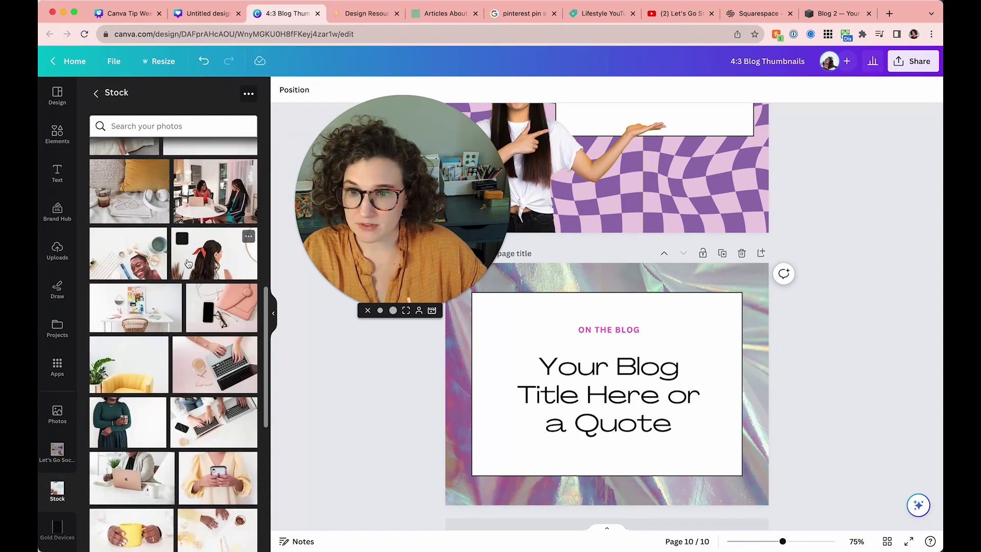
scroll(189, 263, "down", 3)
scroll(189, 263, "down", 3)
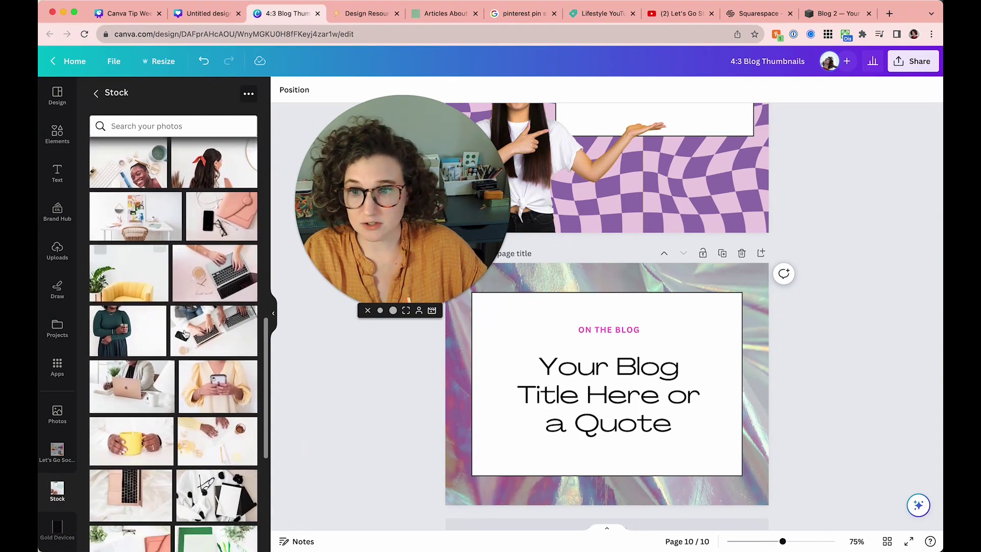
scroll(186, 333, "down", 3)
- Open colorjoystock.com in a new tab and scroll through its pricing plans
key("super+t")
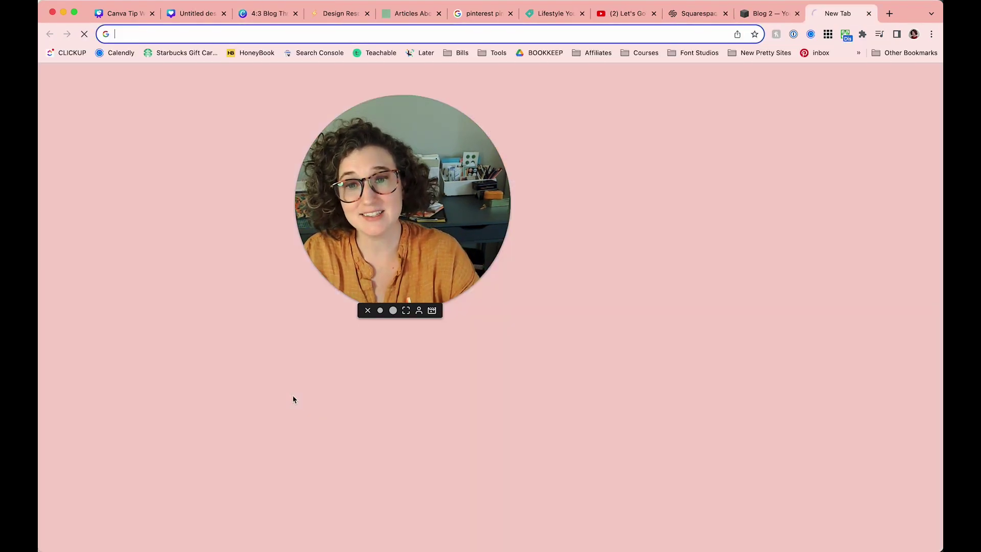
type("colorjoystock.com")
key("Return")
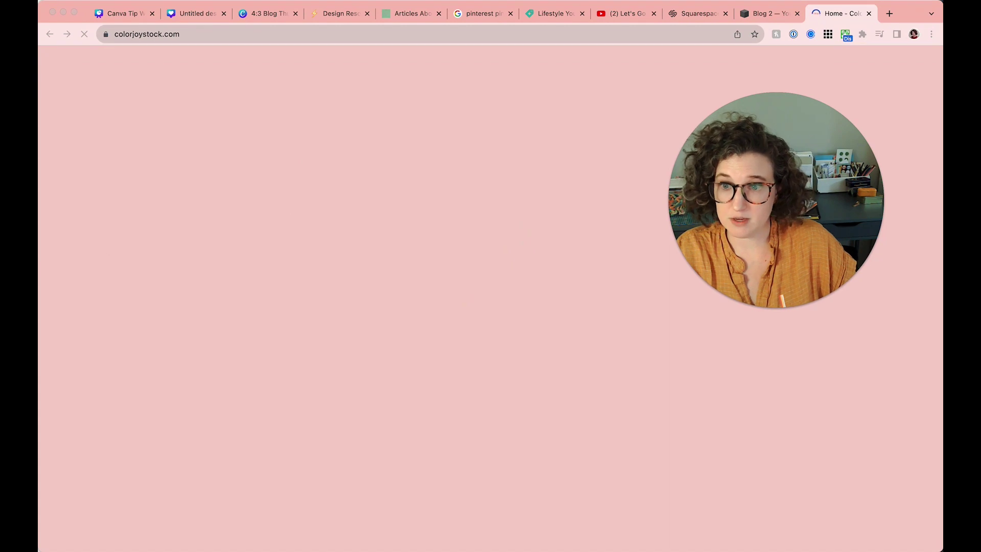
scroll(248, 210, "down", 10)
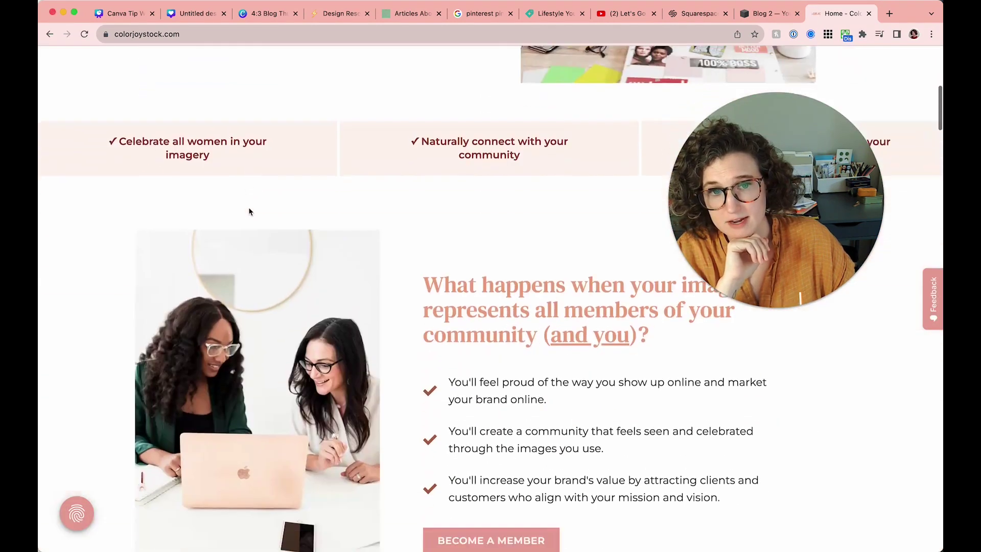
scroll(248, 211, "down", 15)
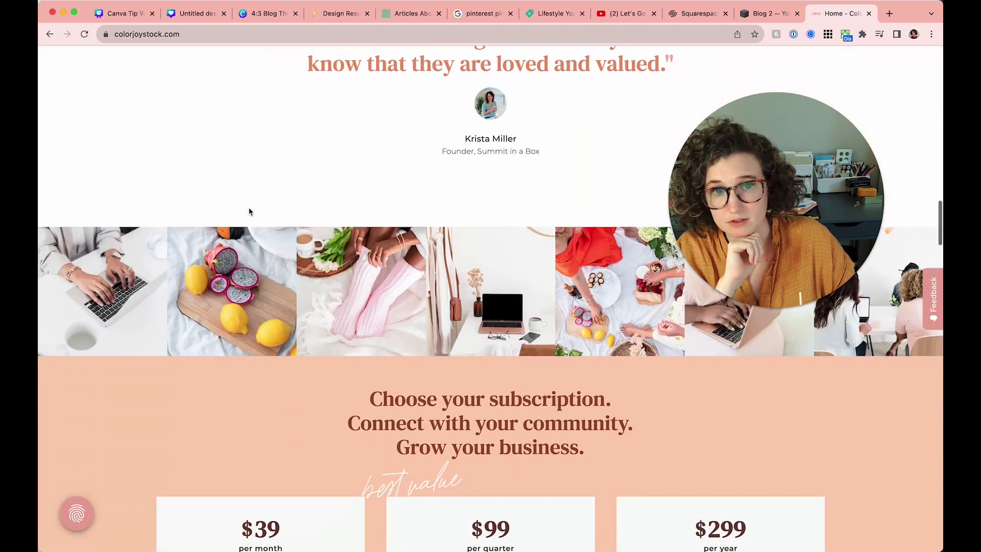
scroll(249, 211, "down", 1)
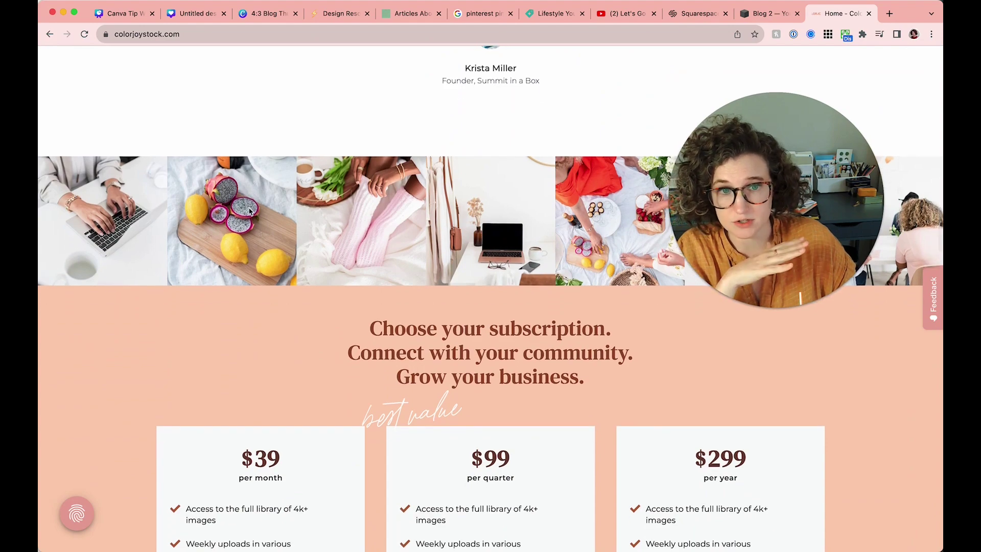
scroll(249, 211, "down", 5)
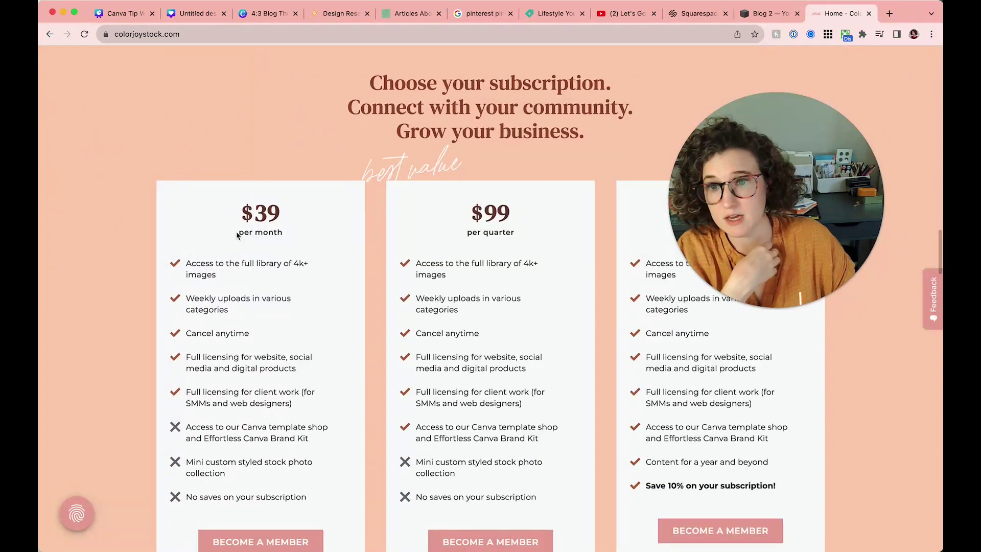
scroll(263, 274, "down", 2)
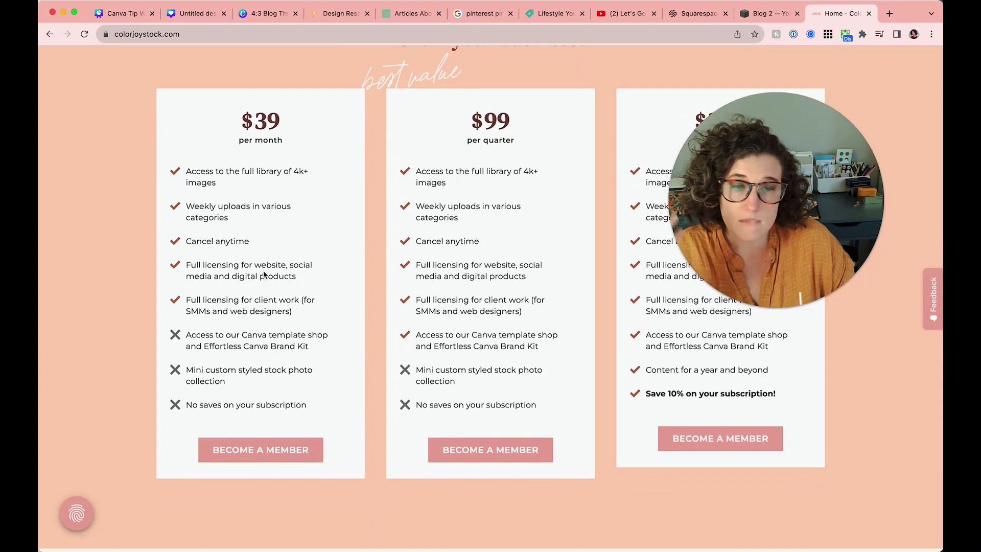
scroll(263, 273, "down", 7)
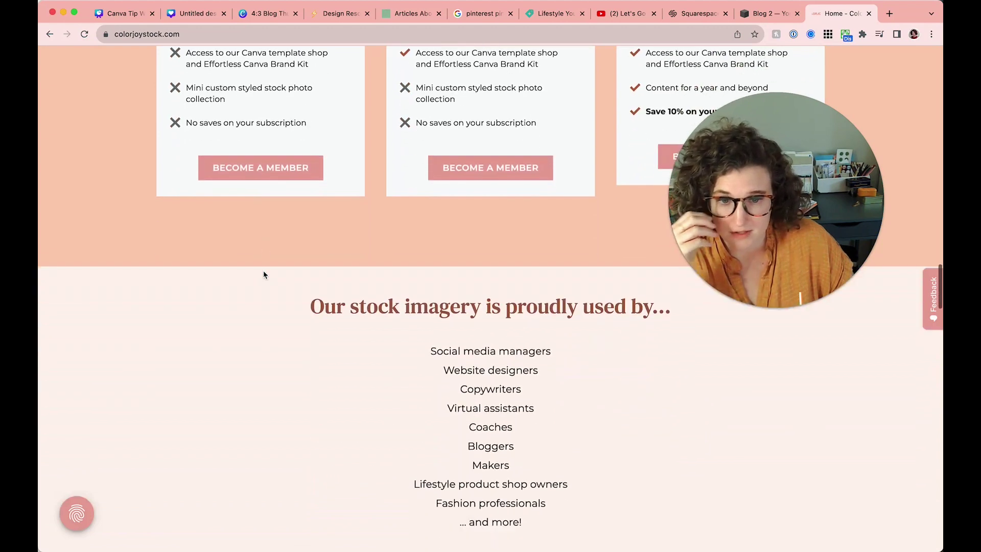
- Go to creativemarket.com from the address bar
left_click(252, 38)
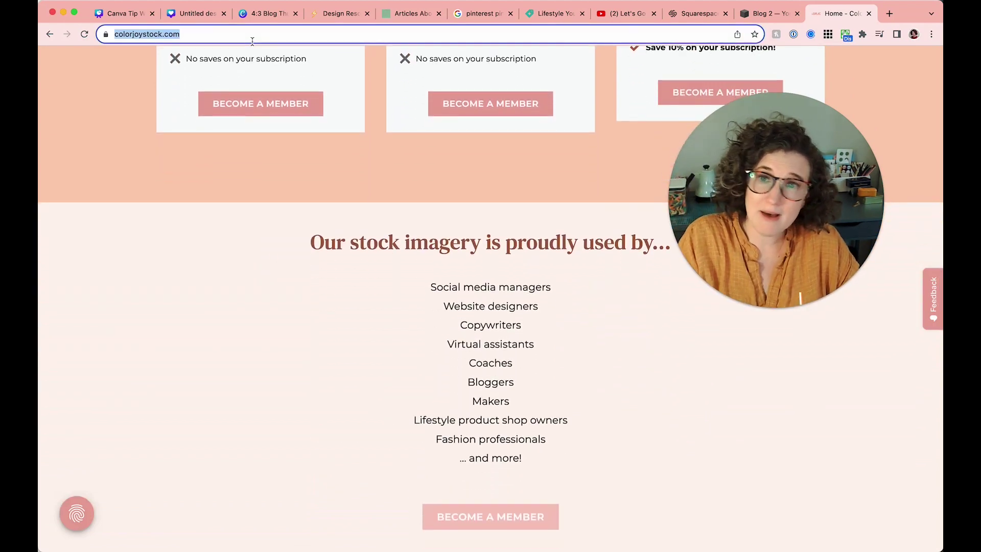
type("creativemarket.com")
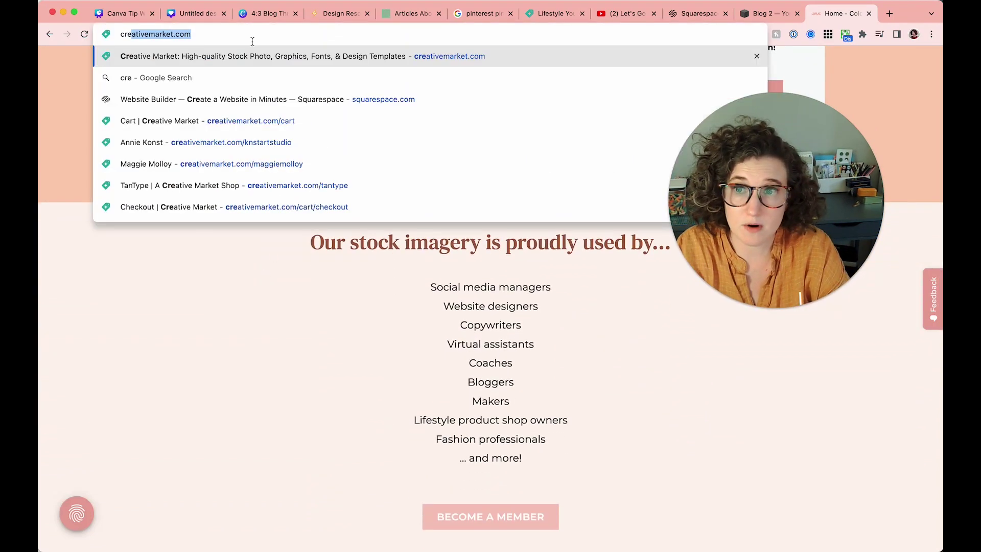
key("Return")
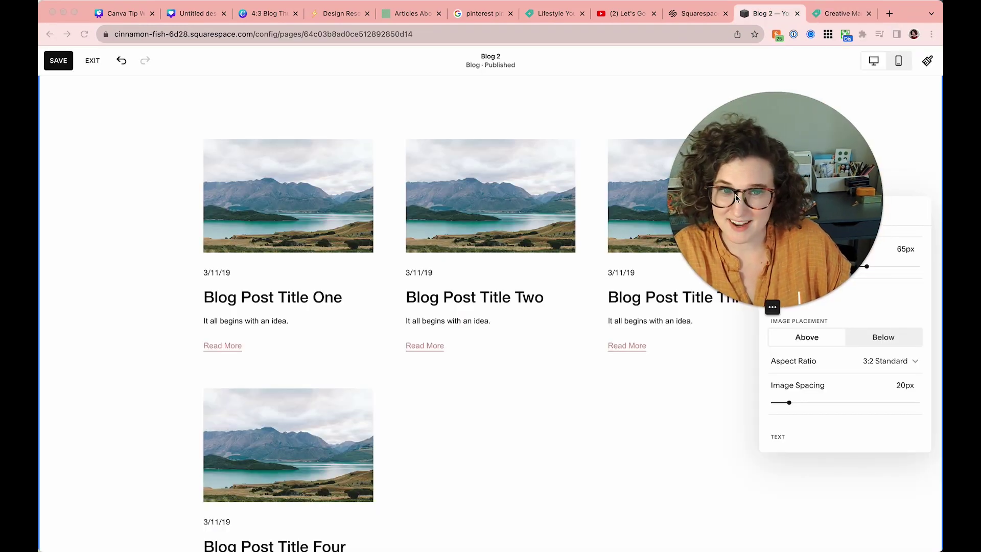
- Exit the blog page editor, saving the changes
scroll(504, 113, "up", 3)
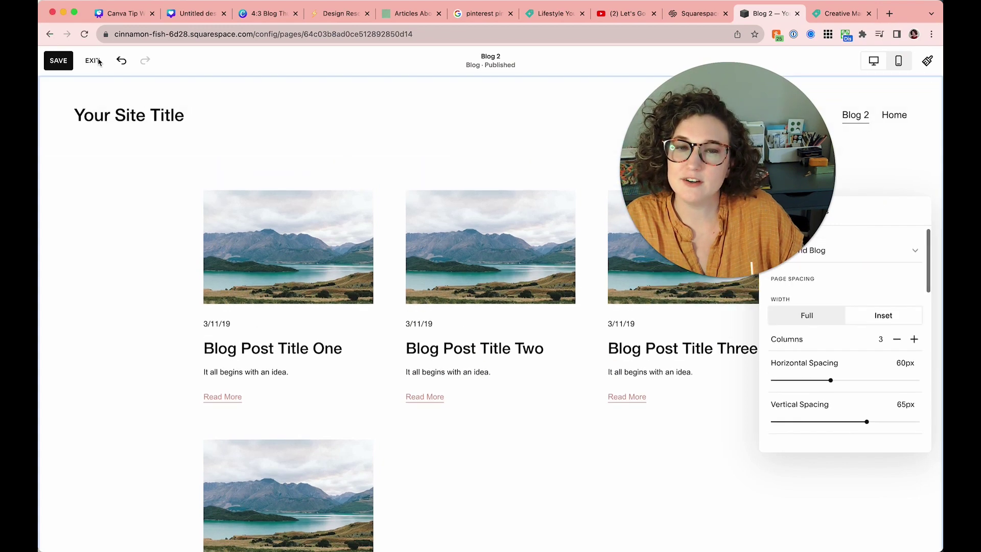
left_click(93, 61)
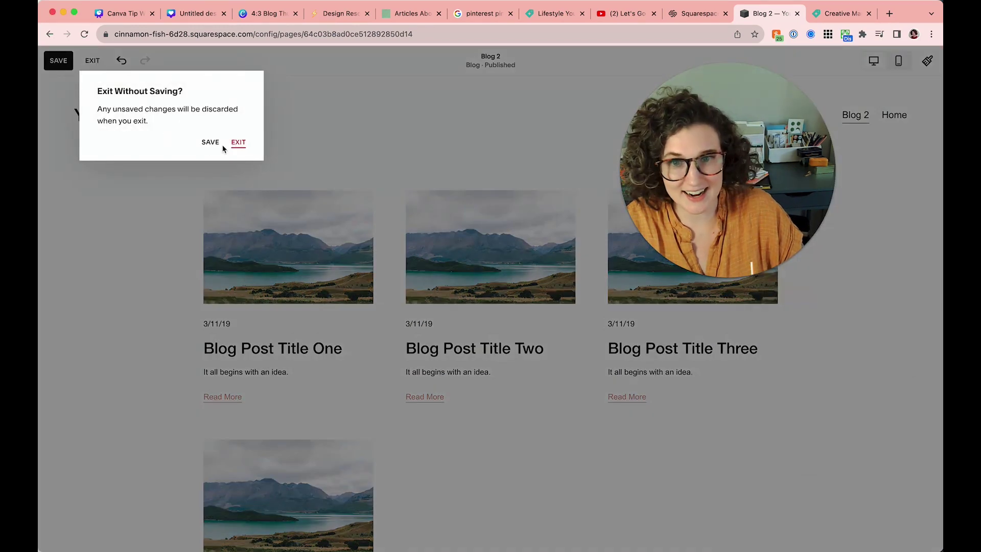
left_click(208, 143)
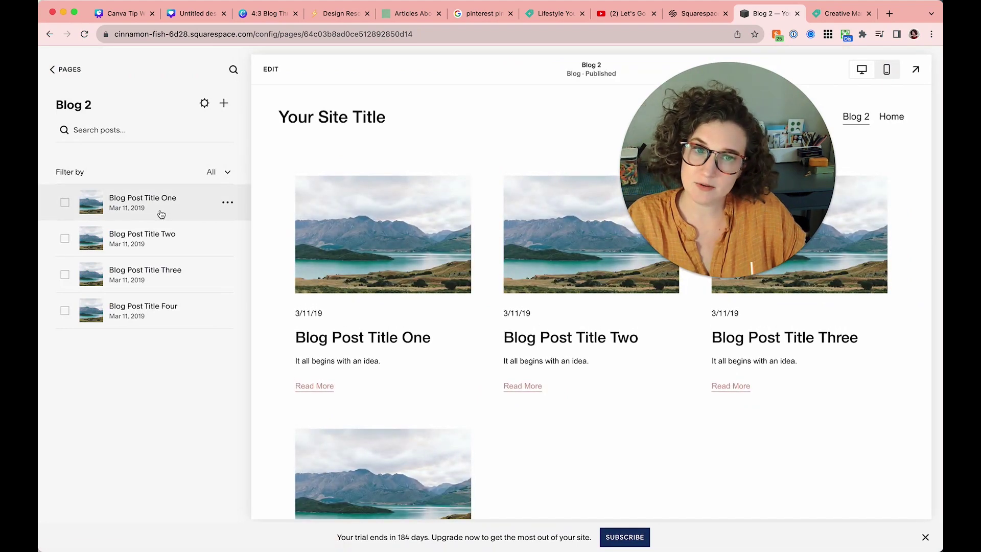
- Open Blog Post Title One's settings and remove its featured image
left_click_drag(620, 163, 251, 173)
left_click(222, 206)
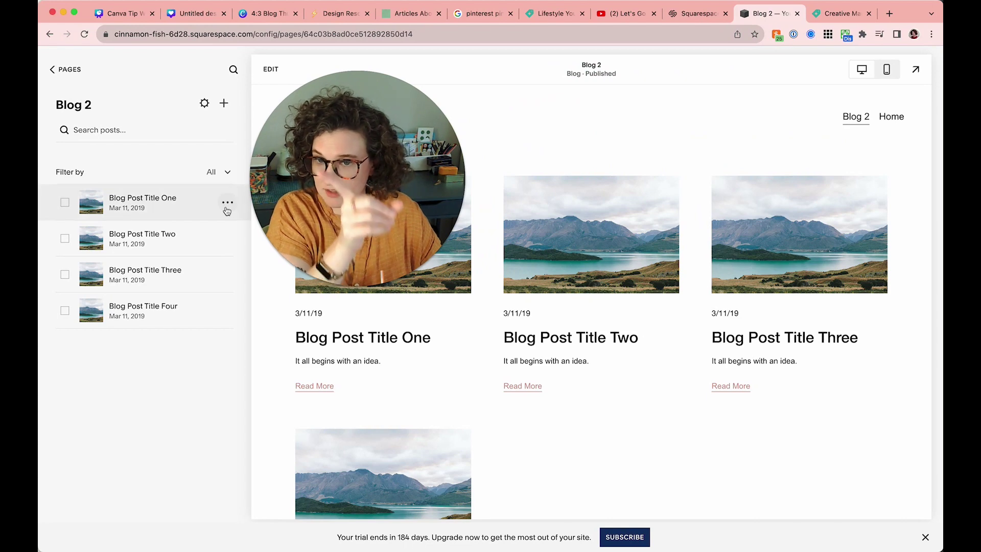
left_click(228, 204)
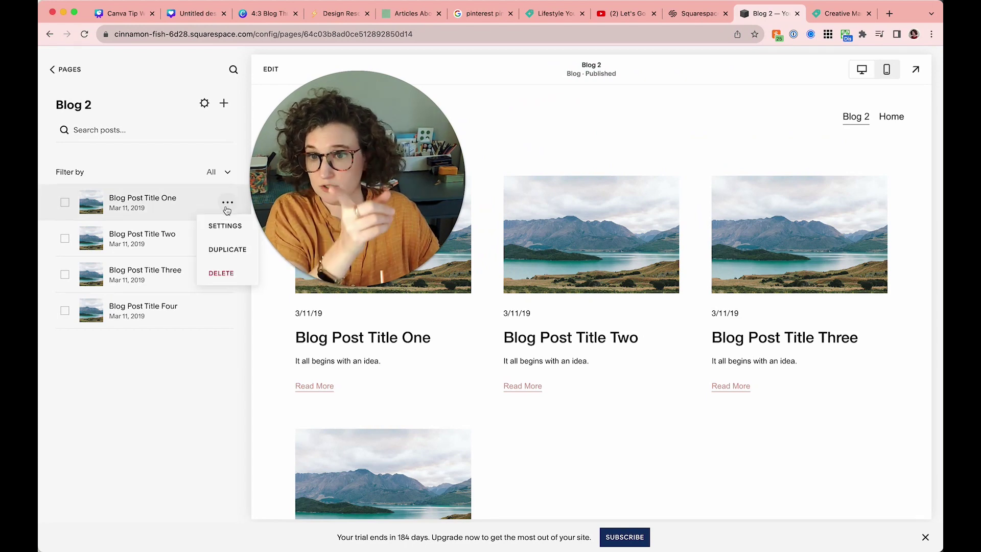
left_click(228, 226)
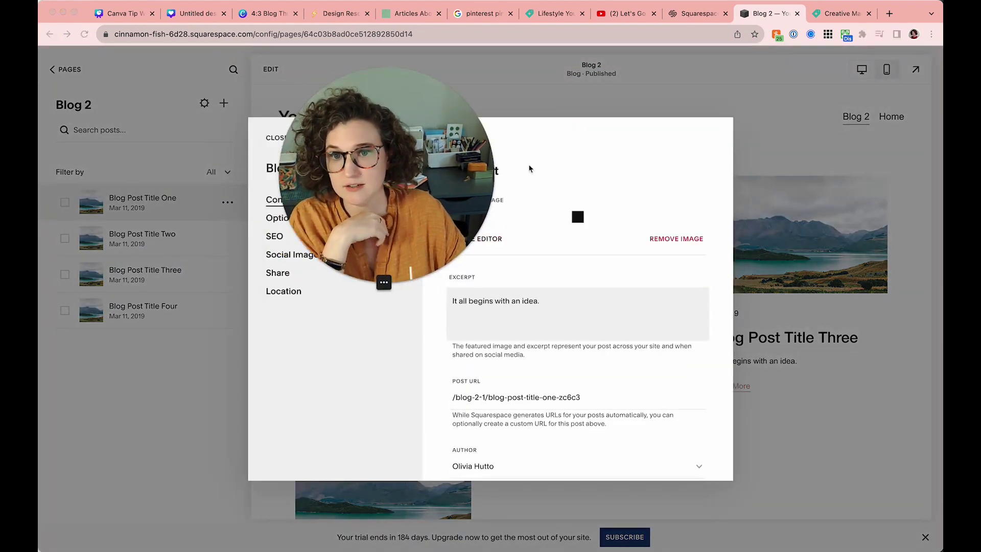
left_click_drag(403, 184, 788, 179)
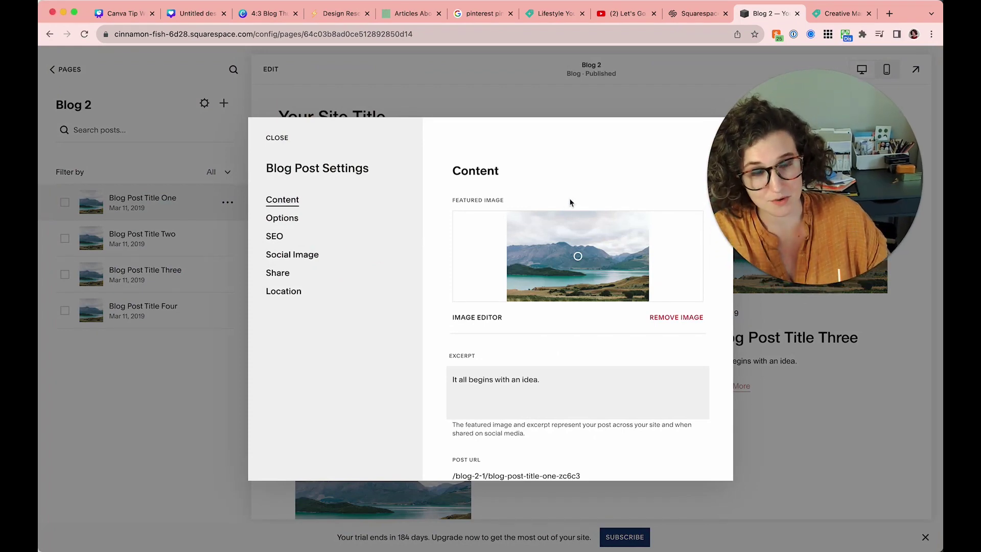
left_click(665, 318)
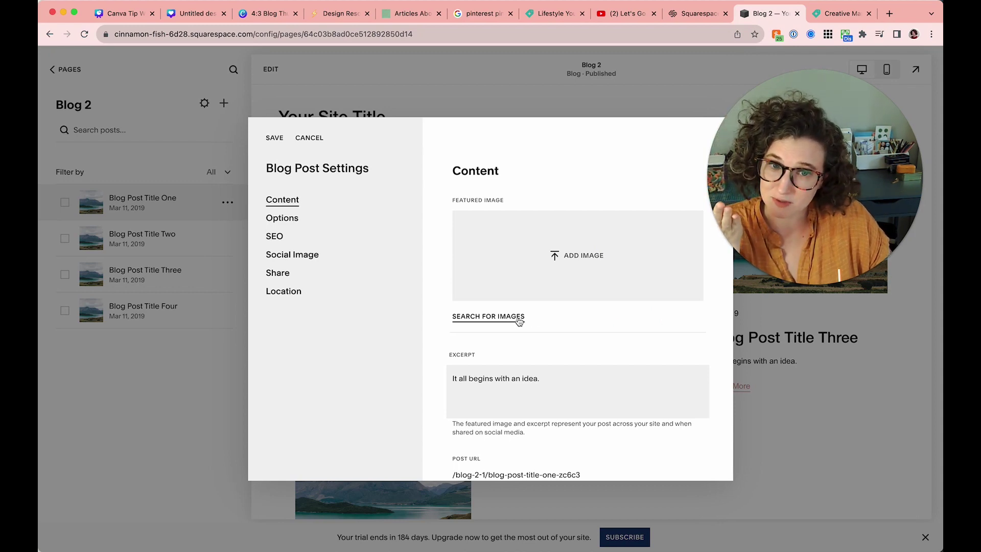
- Open the Free Images picker and browse results for 'bright desk'
left_click(491, 318)
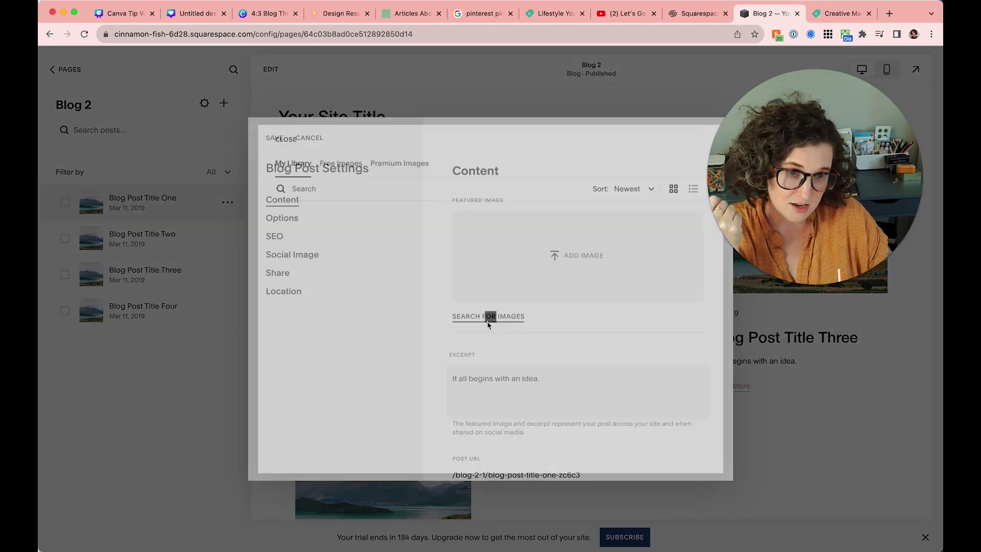
left_click(334, 162)
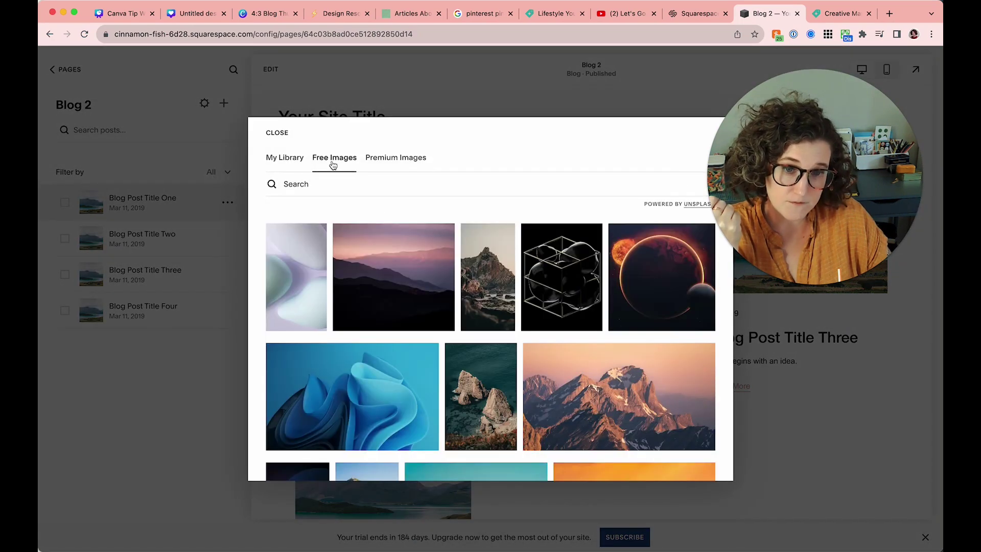
scroll(399, 305, "down", 6)
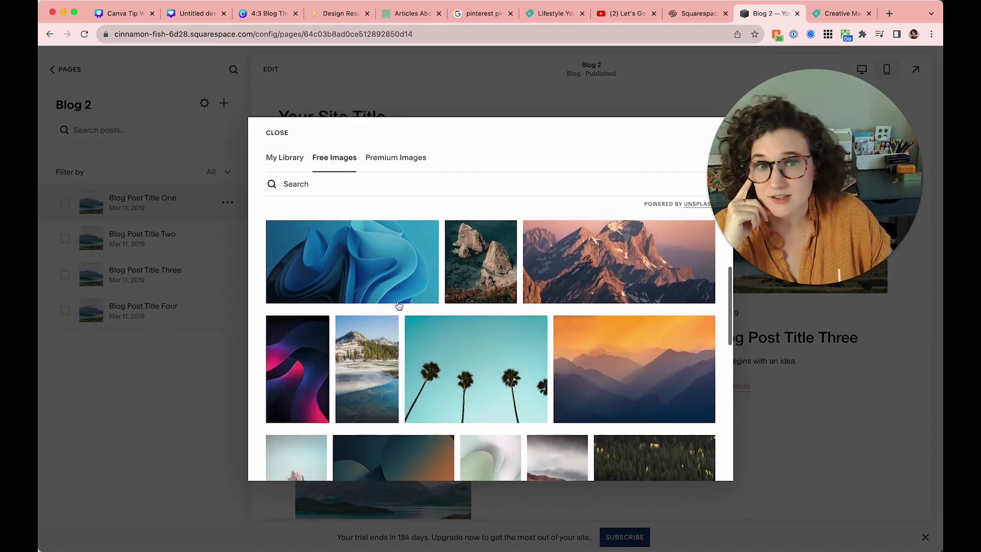
scroll(399, 306, "down", 3)
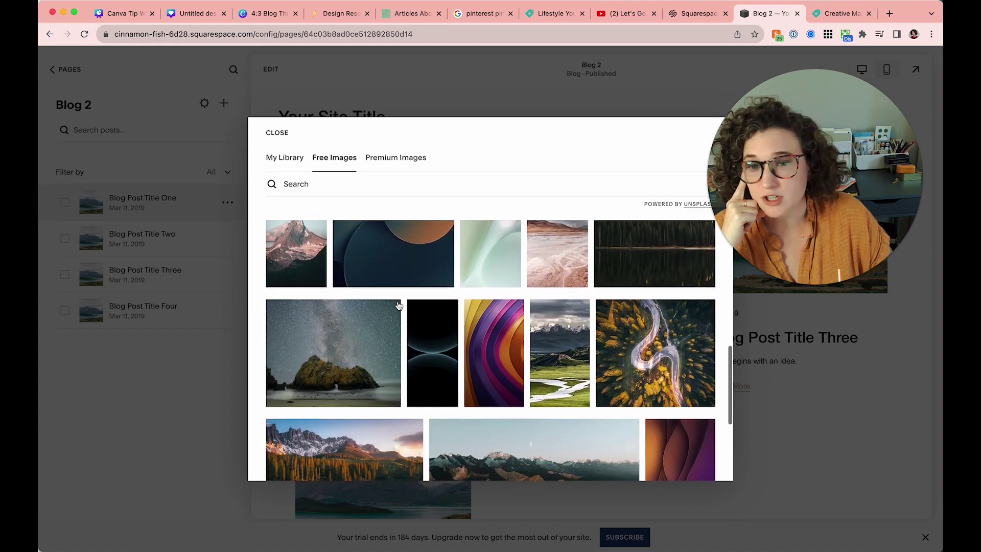
scroll(399, 305, "down", 5)
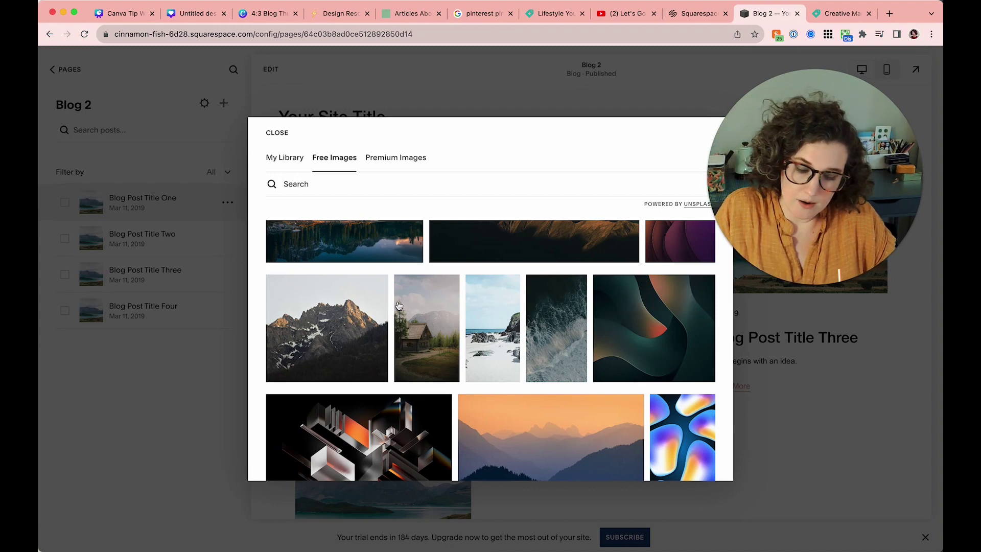
scroll(458, 247, "down", 1)
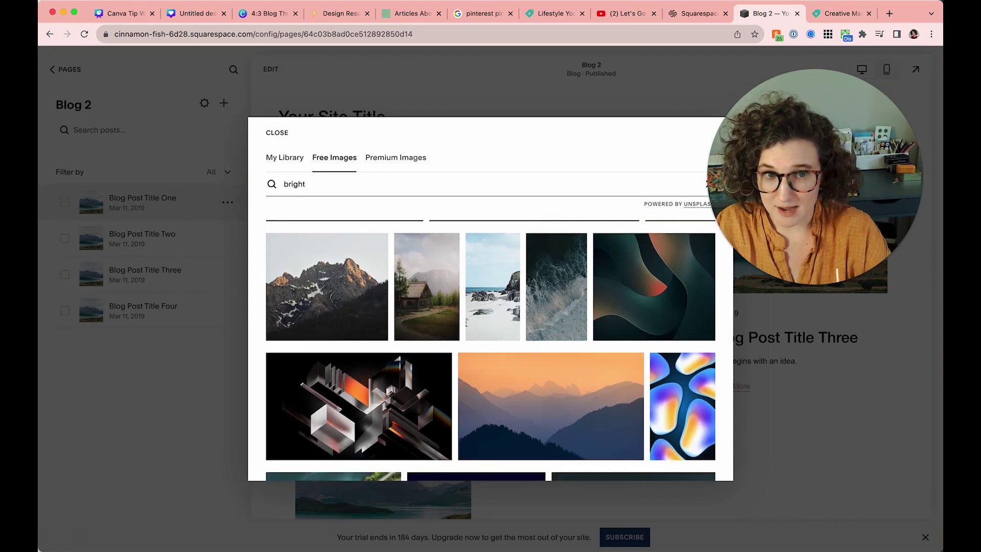
type("esk")
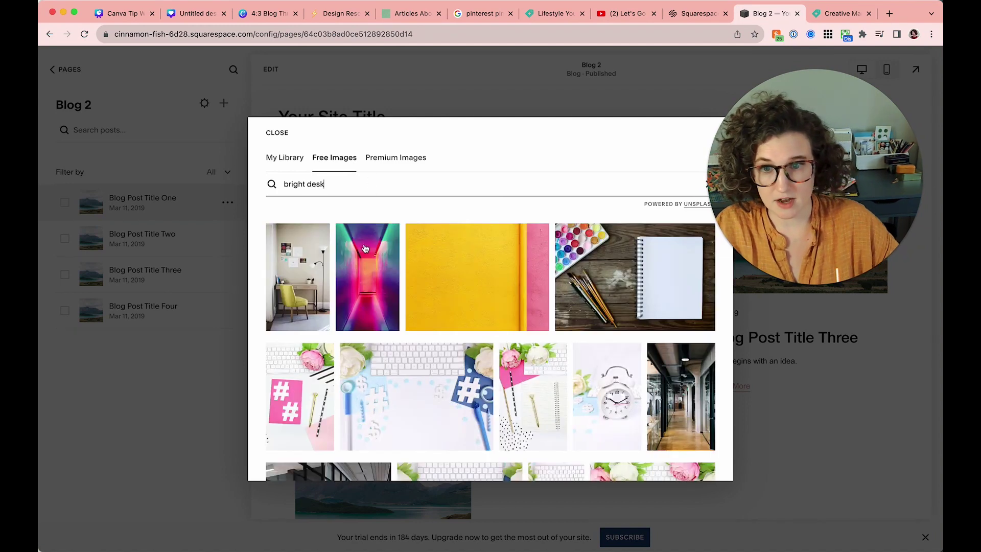
scroll(289, 310, "down", 5)
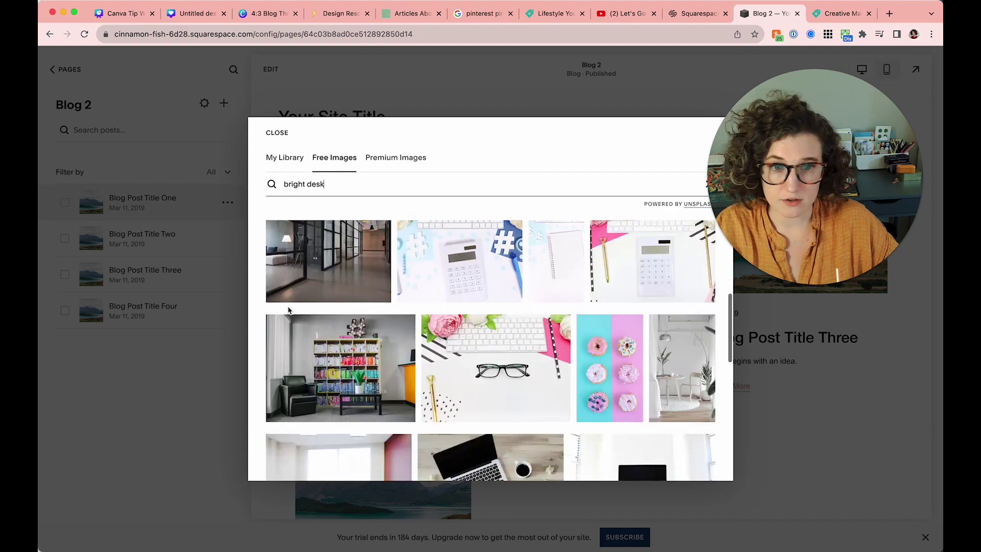
scroll(288, 310, "down", 5)
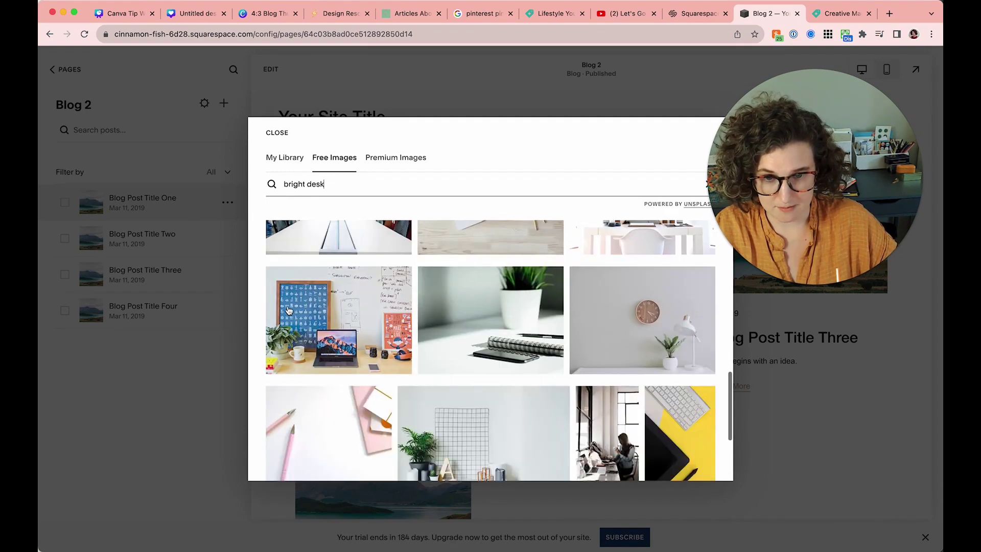
scroll(289, 310, "down", 3)
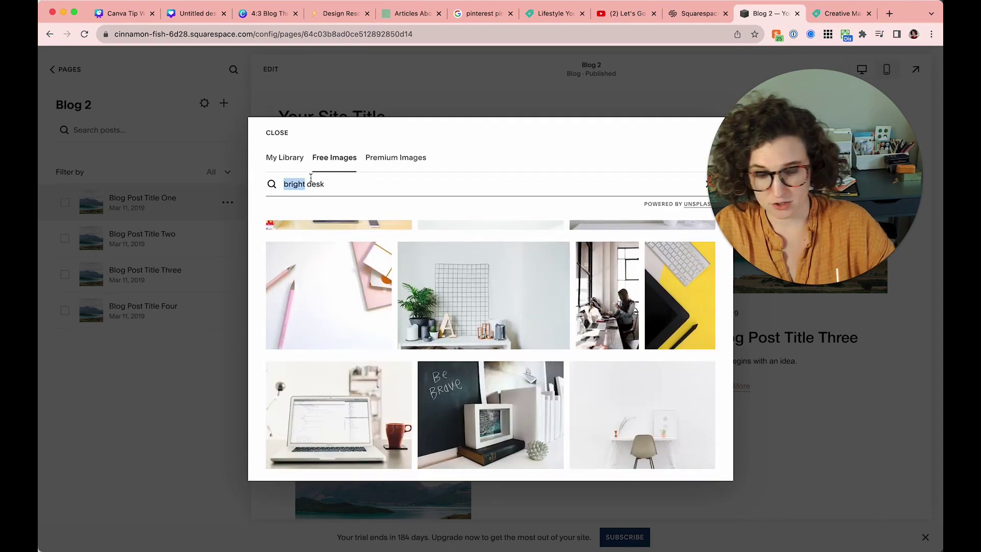
- Search free images for 'orange notebook' and scroll through the results
type("ok")
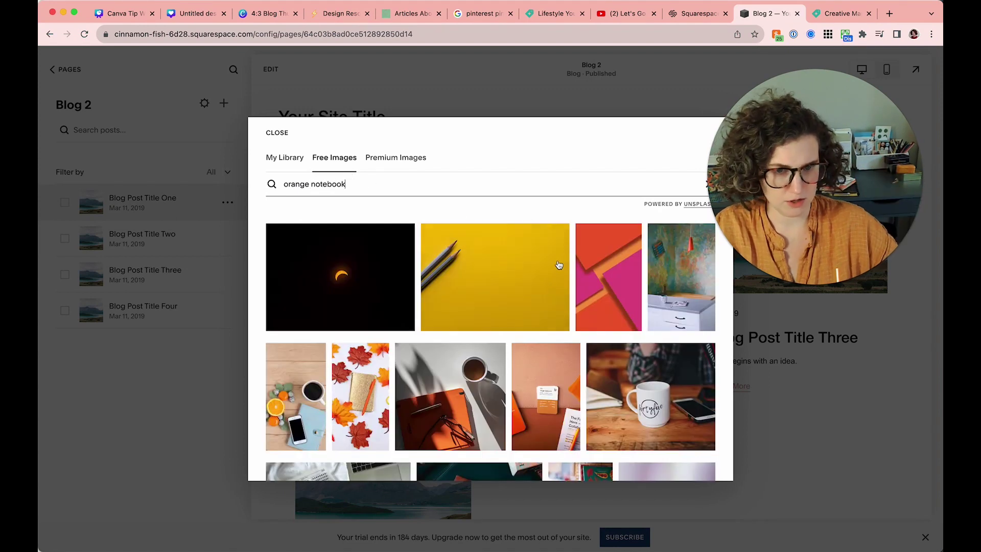
scroll(477, 274, "down", 2)
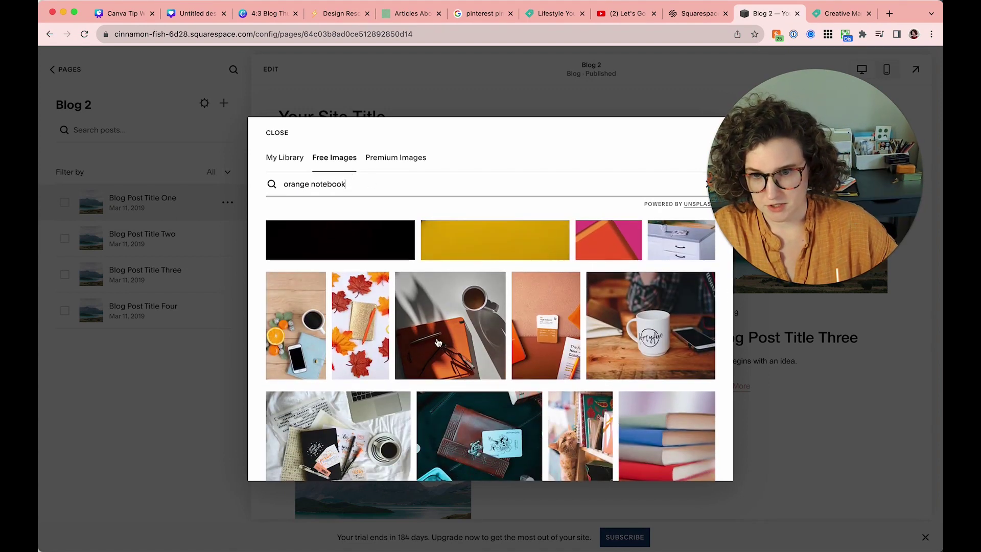
scroll(288, 352, "down", 3)
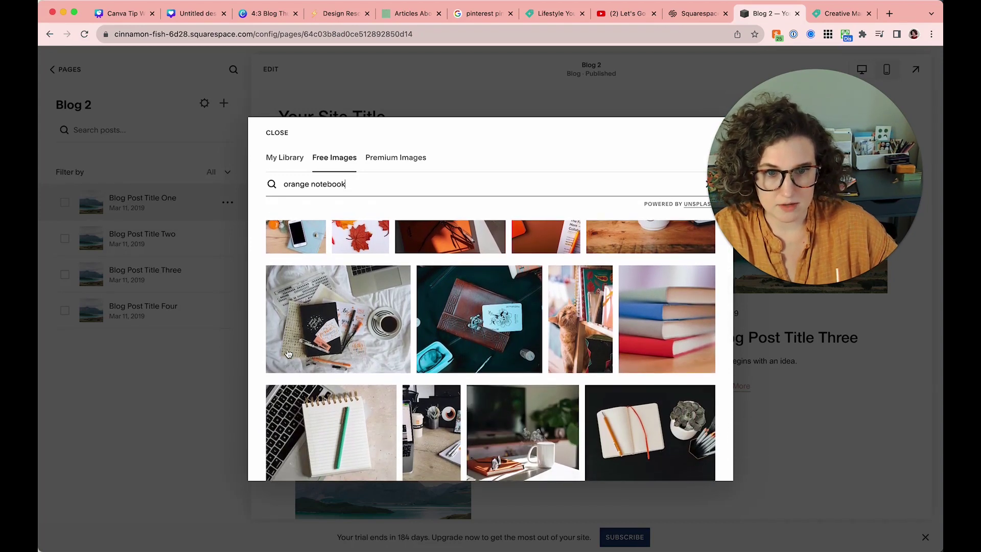
scroll(287, 353, "down", 5)
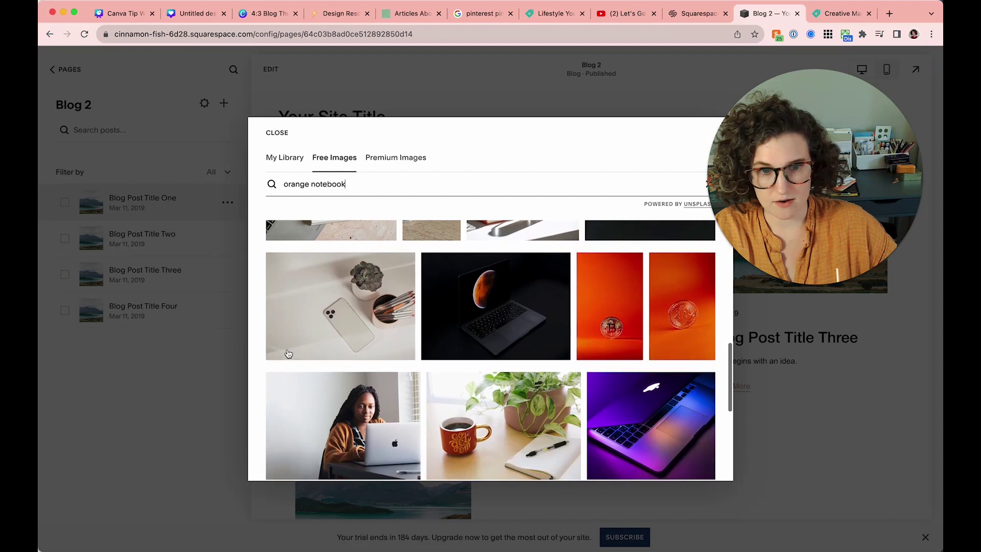
scroll(288, 353, "down", 5)
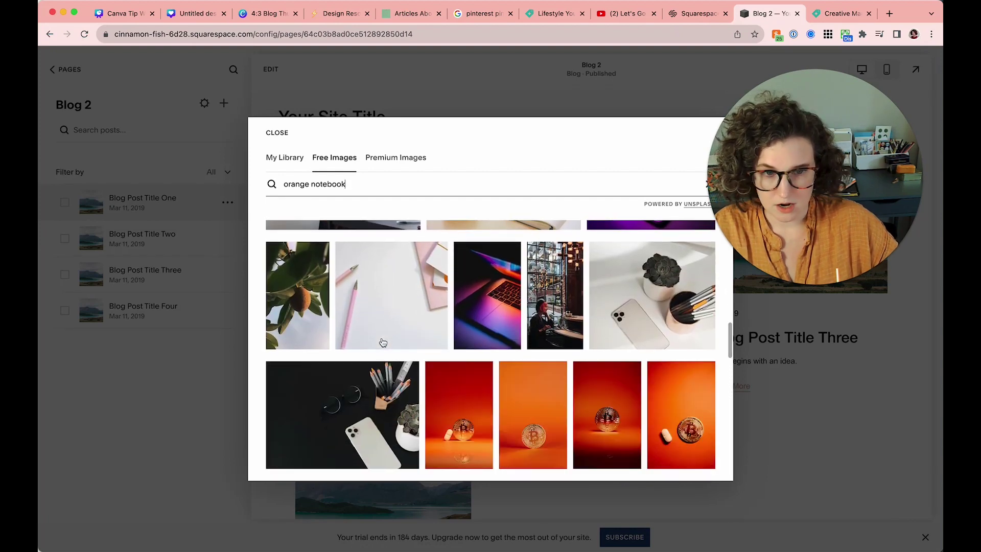
scroll(383, 342, "down", 3)
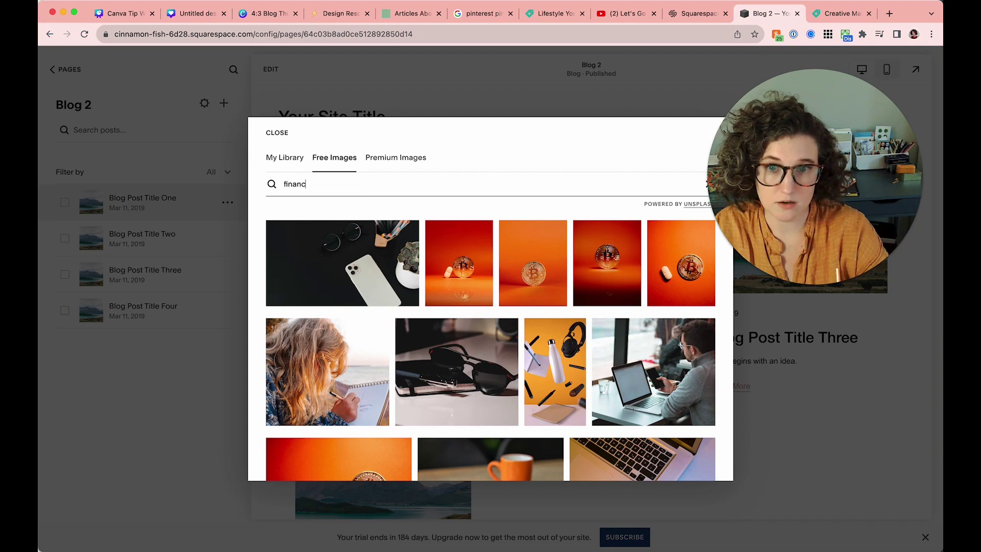
- Search free images for 'finances', then 'cottagecore', browsing each result grid
type("es")
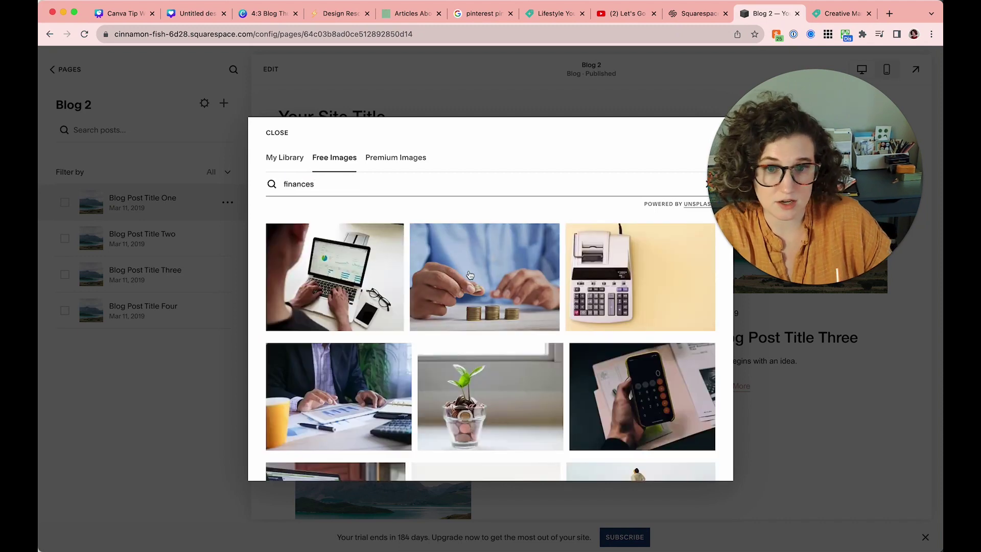
scroll(490, 389, "down", 10)
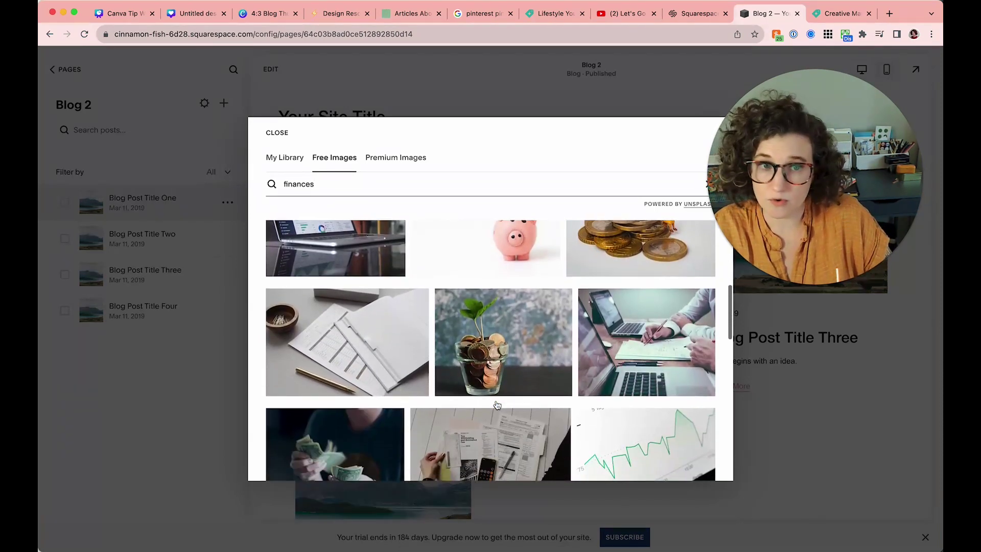
scroll(496, 404, "down", 1)
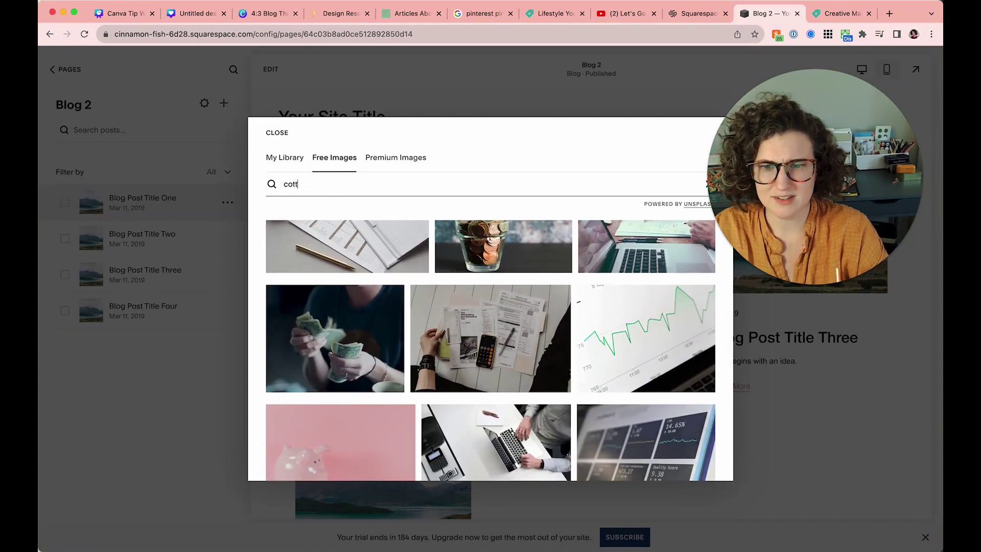
key("Return")
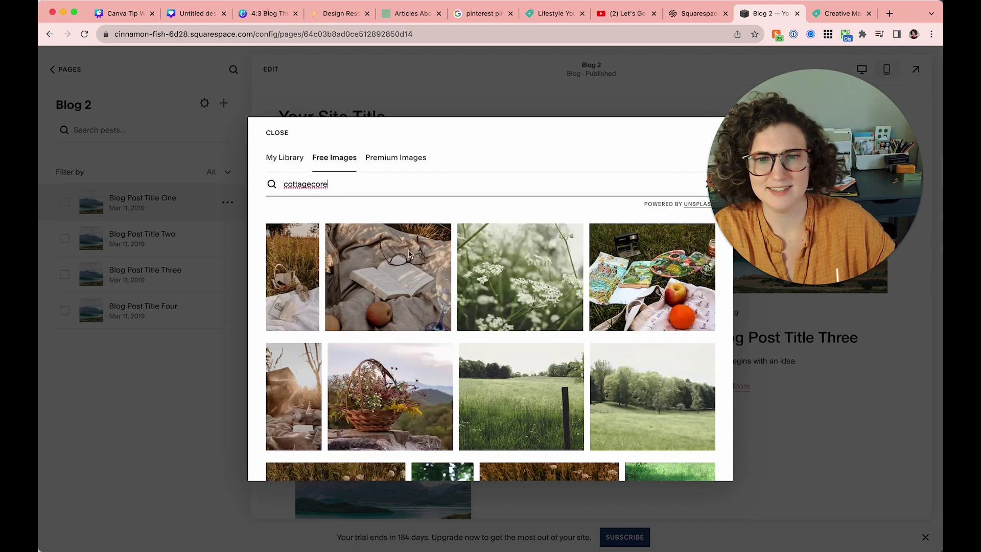
scroll(407, 324, "down", 10)
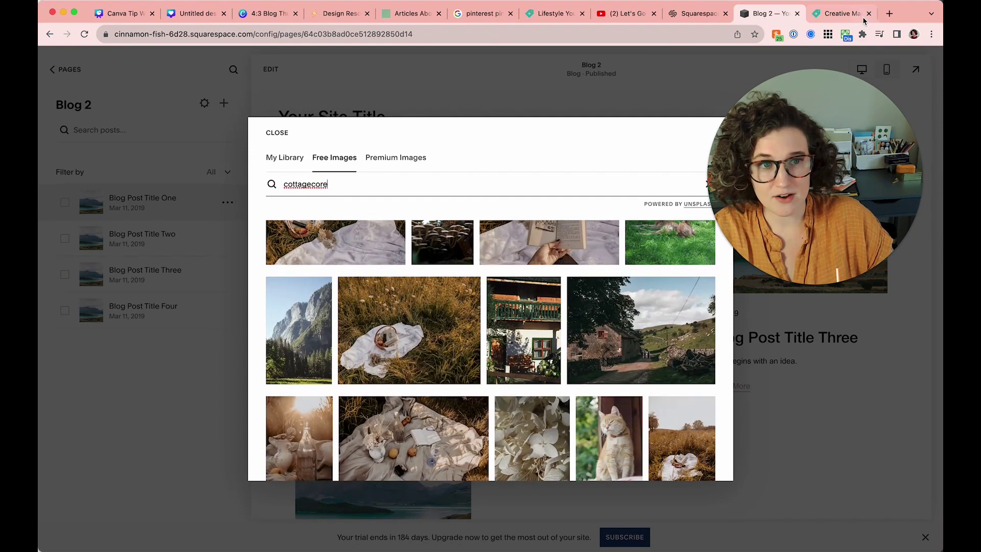
- Open Unsplash and a web search for 'image resizer' in new tabs
left_click(889, 15)
type("uns")
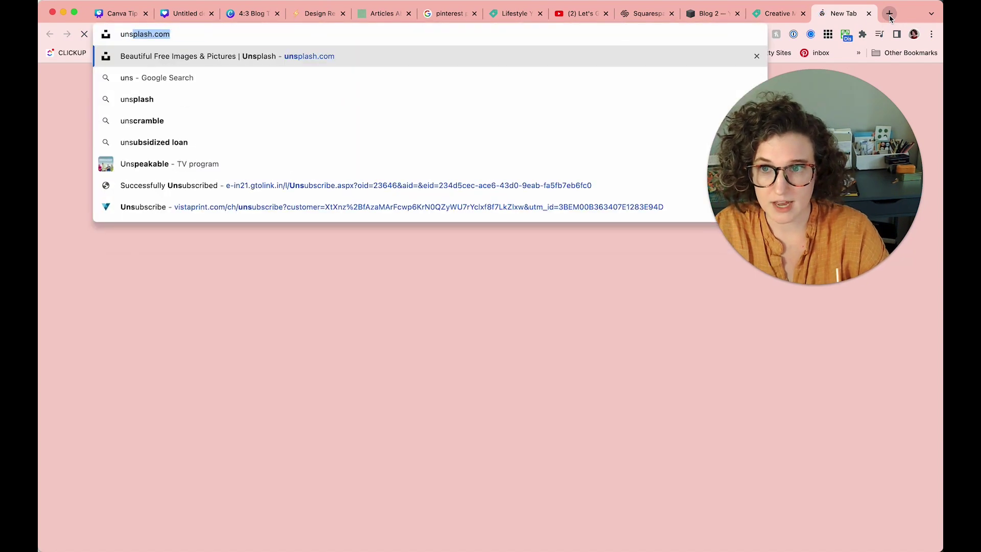
key("Return")
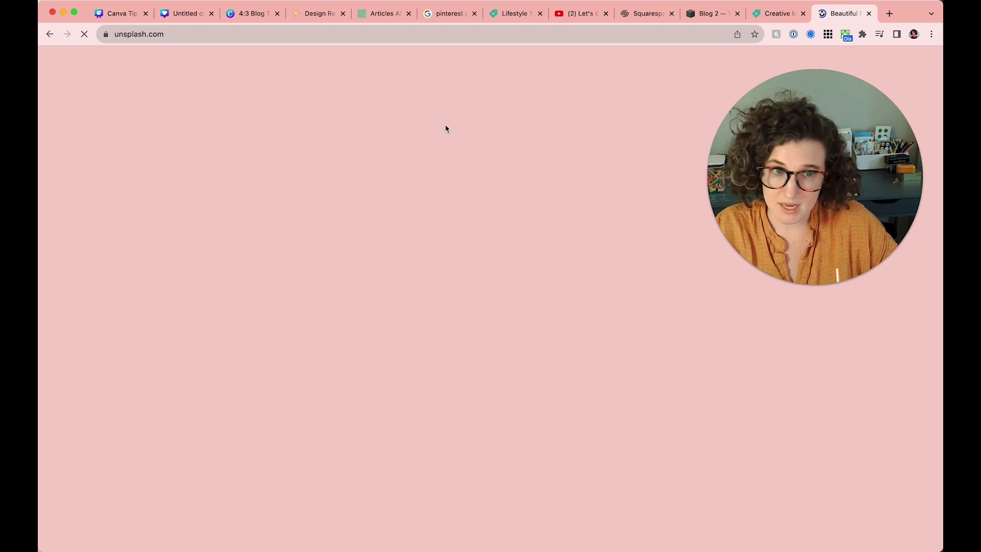
key("super+t")
type("image ")
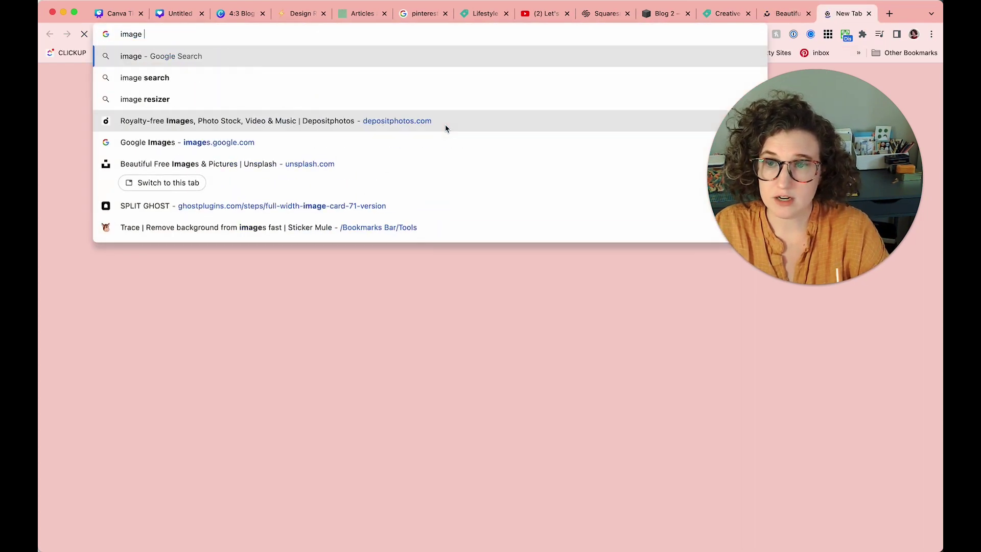
type("resizer")
key("Return")
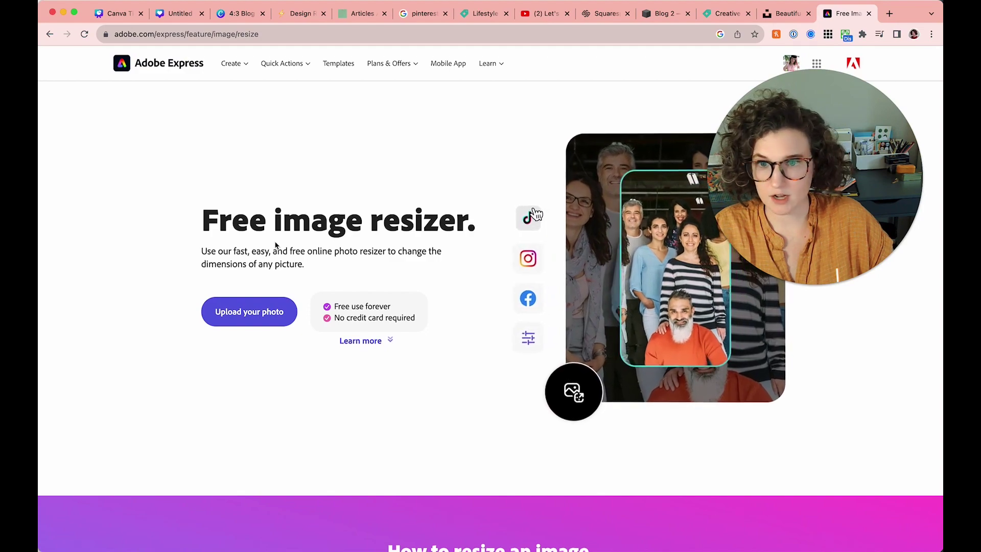
- Scroll Unsplash's homepage photo feed, then move to the Adobe Express image resizer
left_click(772, 19)
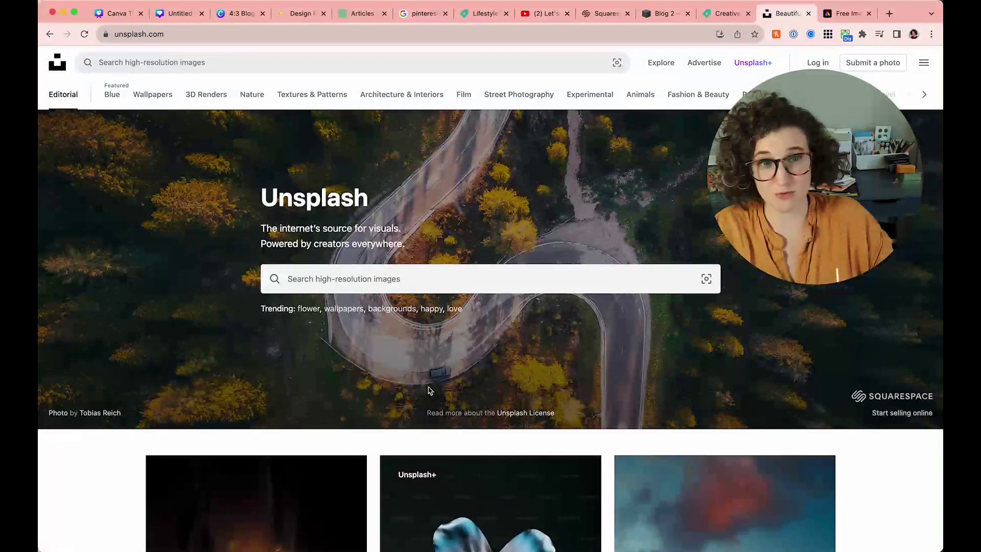
scroll(429, 391, "down", 15)
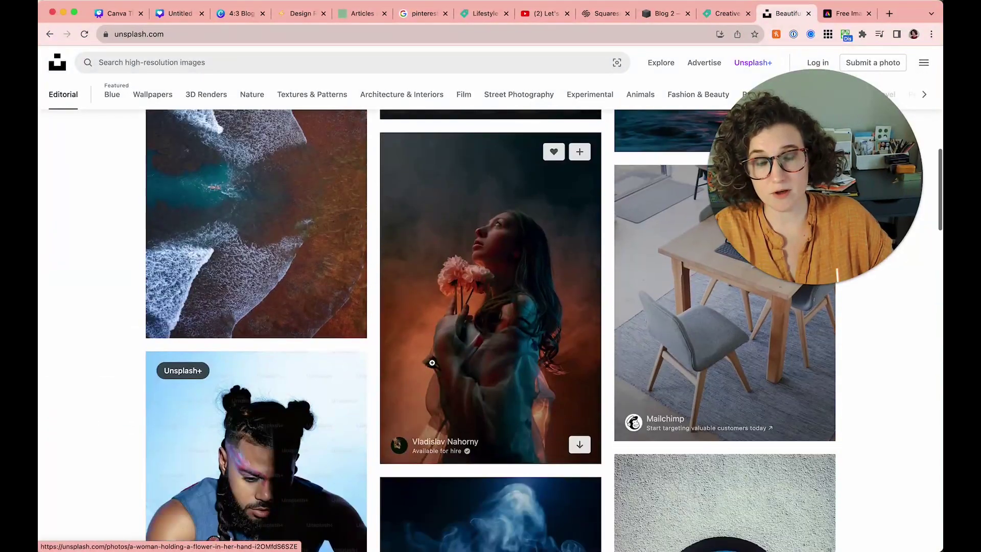
scroll(432, 363, "down", 1)
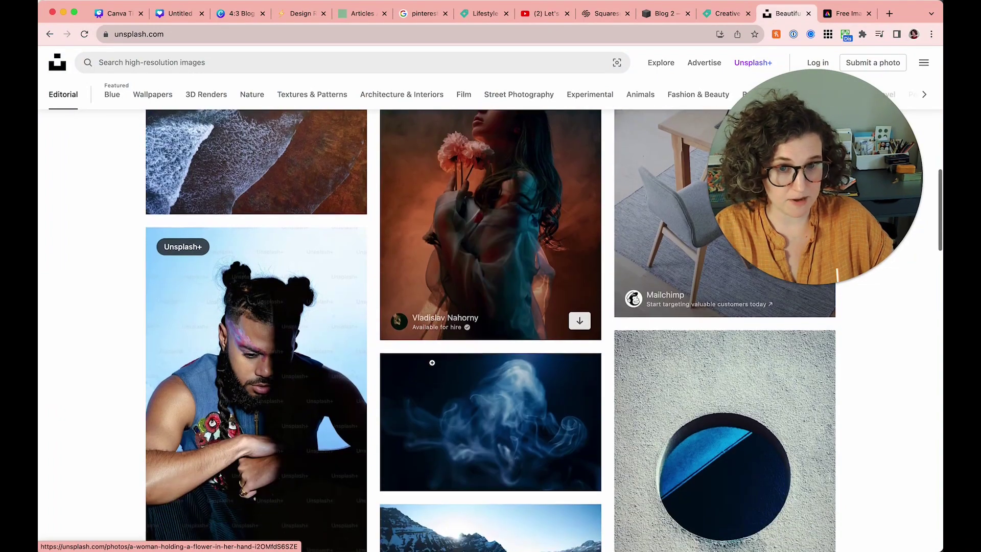
scroll(431, 363, "up", 2)
scroll(431, 362, "down", 7)
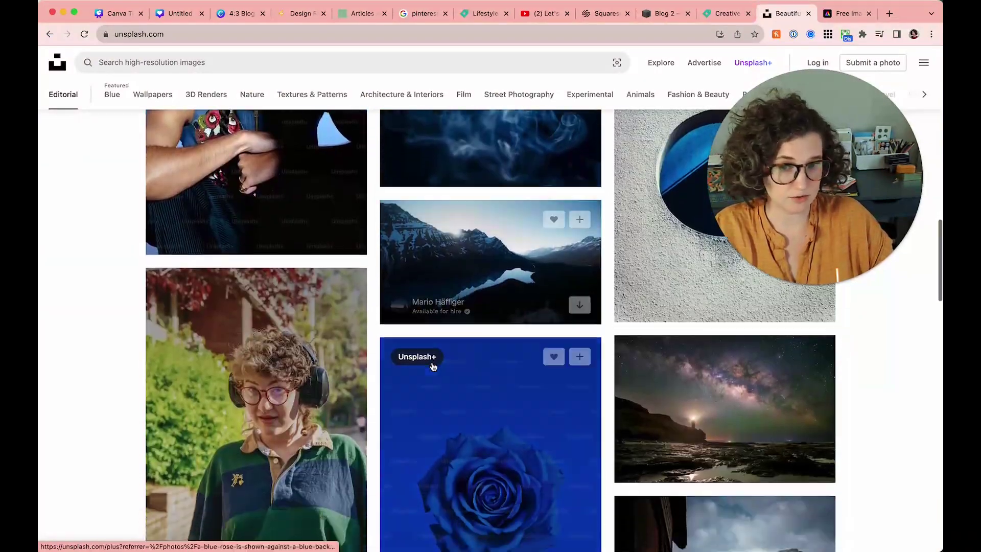
scroll(432, 366, "down", 5)
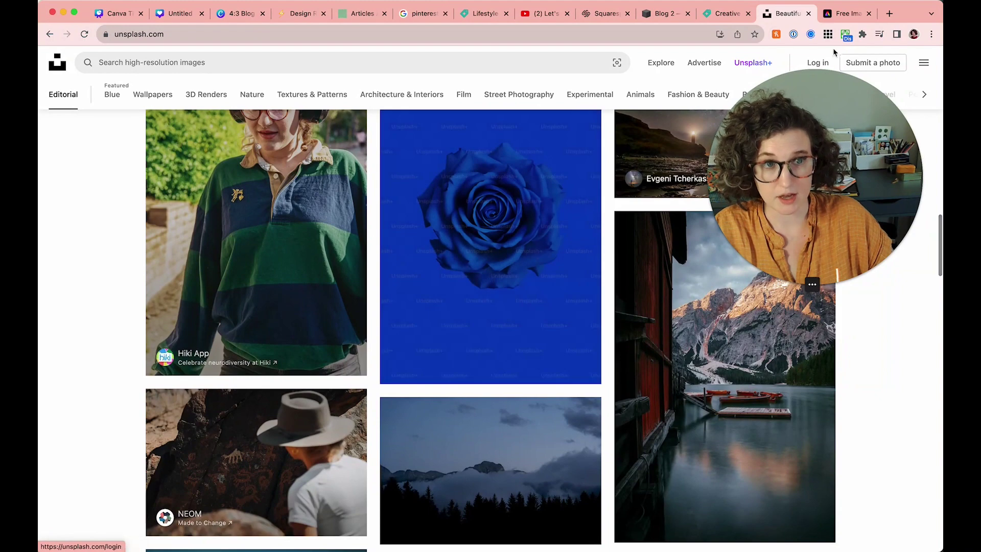
left_click(848, 13)
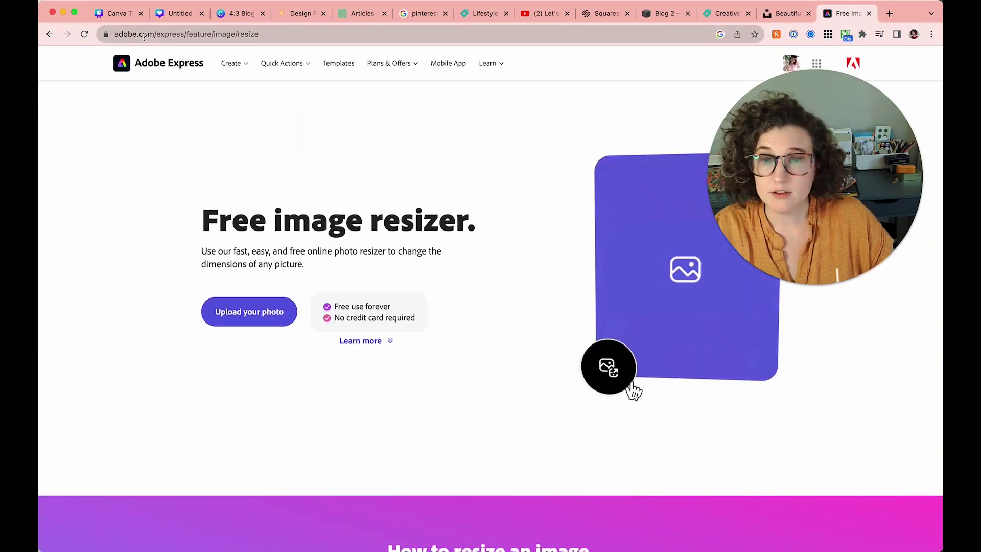
- Review the Adobe Express free image resizer how-to steps, then return to the Unsplash photo feed
scroll(291, 247, "down", 5)
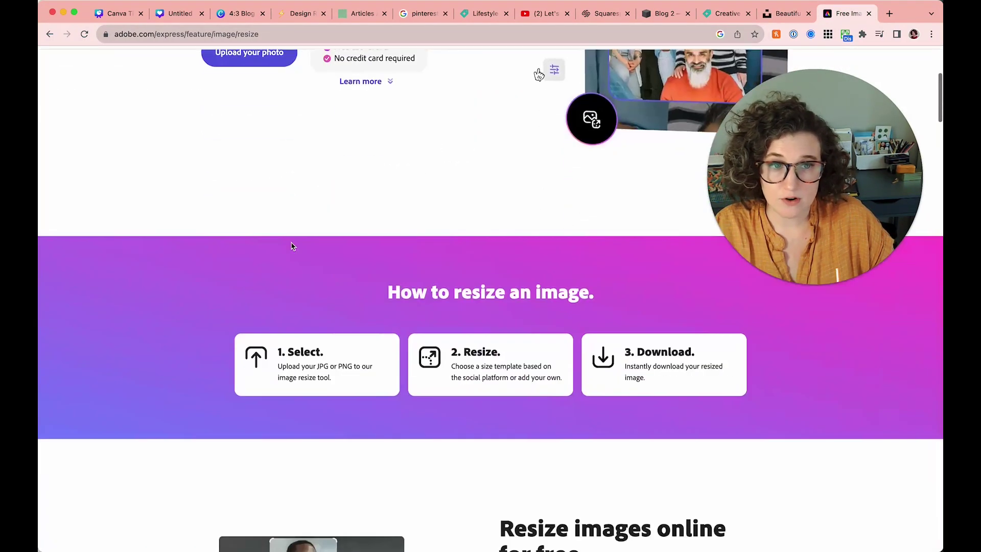
scroll(293, 246, "down", 2)
scroll(293, 247, "down", 3)
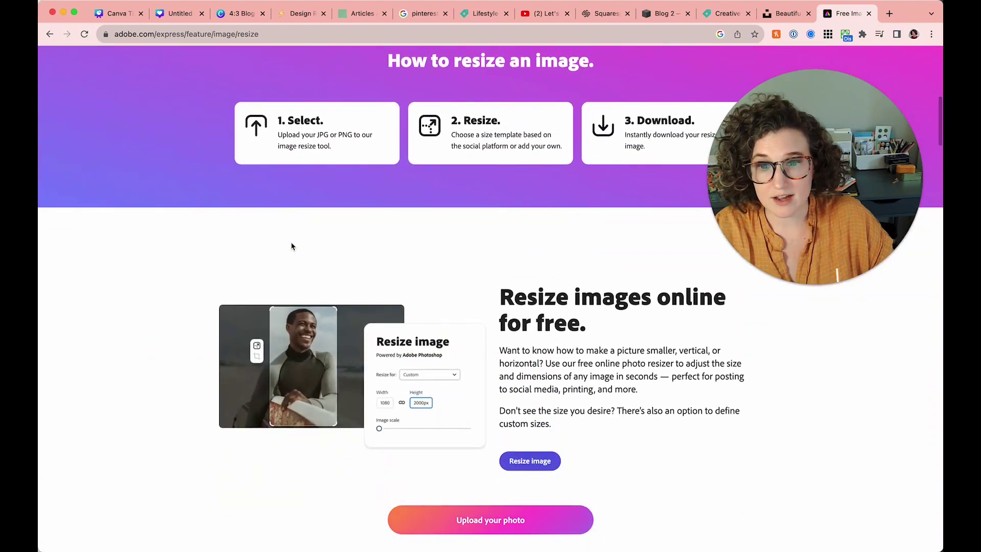
scroll(291, 247, "down", 3)
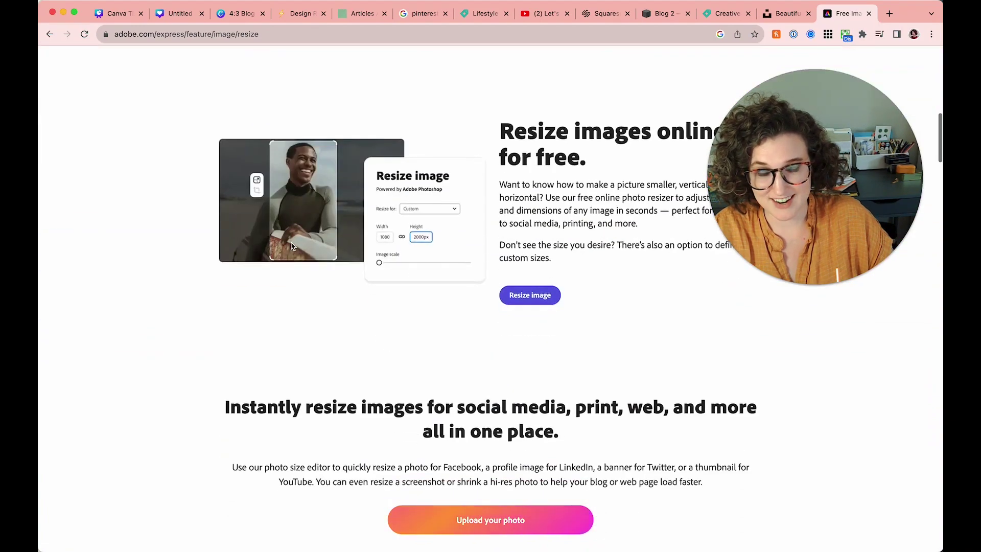
scroll(291, 247, "down", 2)
scroll(291, 247, "up", 9)
scroll(291, 246, "up", 5)
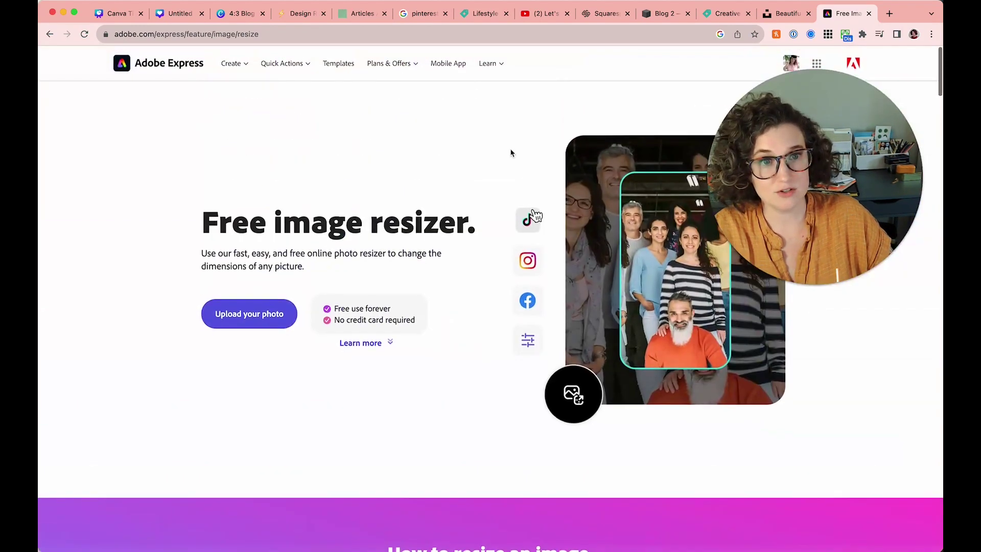
left_click(771, 15)
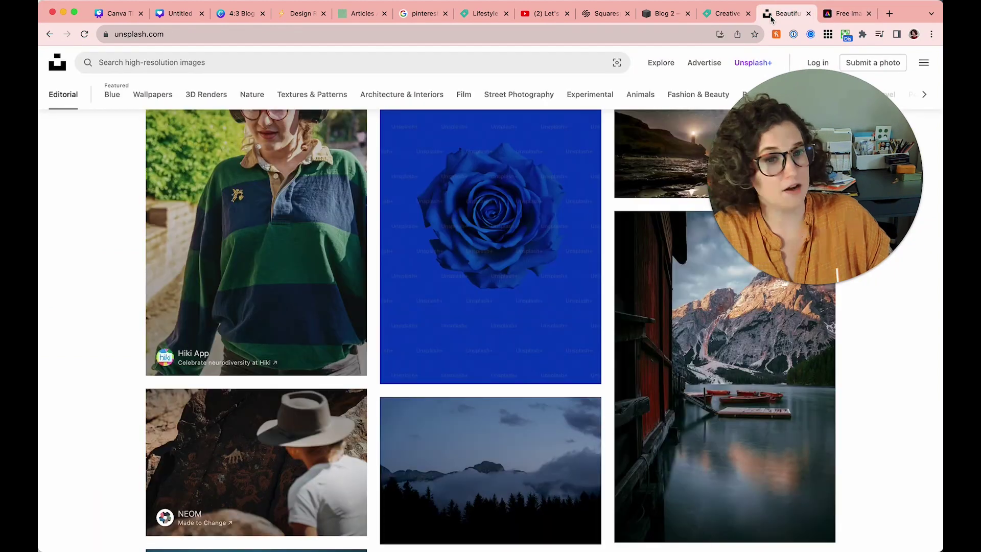
left_click(889, 15)
- Load pexels.com, the Pexels free stock photo site, in a new browser tab
type("pexel")
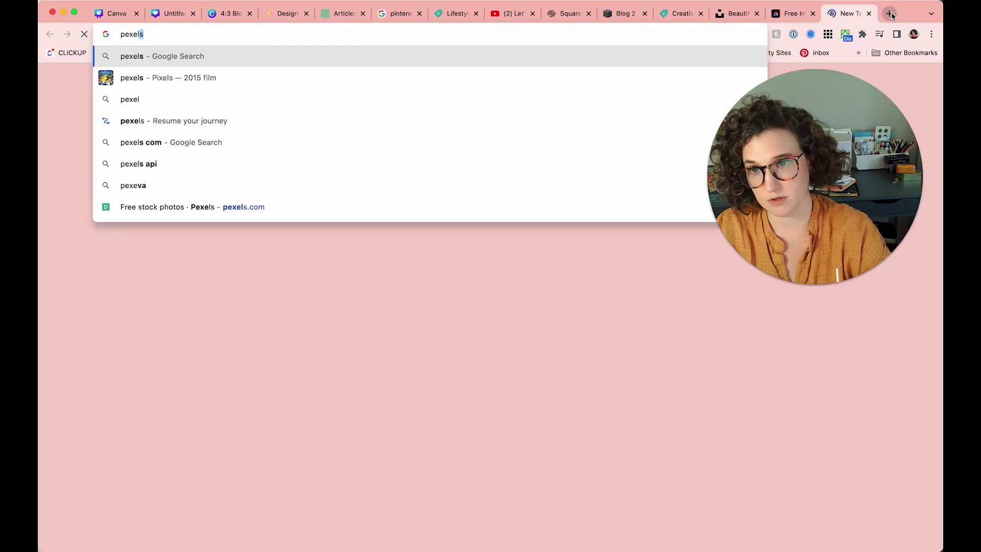
type("s.com")
key("Return")
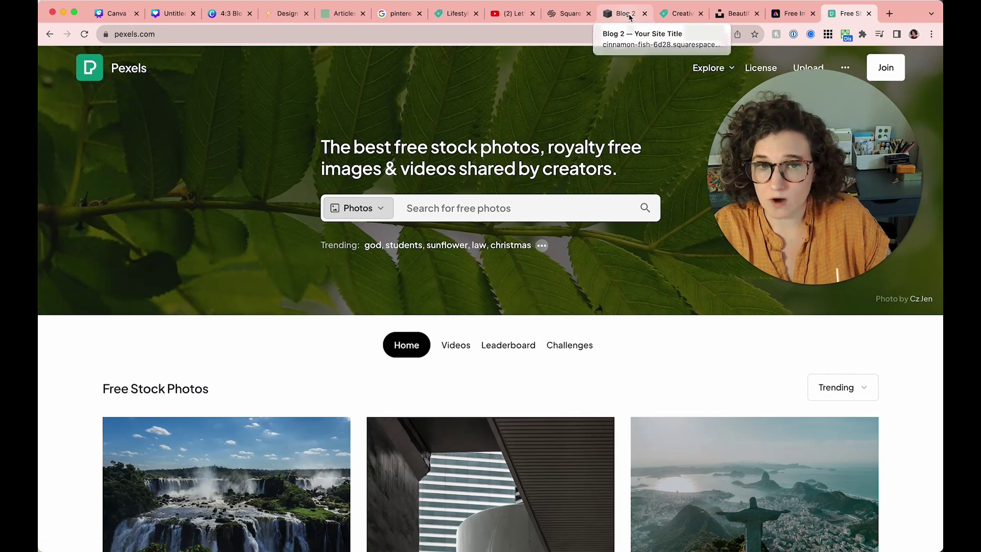
left_click(630, 17)
- Add the sunlit cottagecore bottle-and-pitcher photo from Free Images as the featured image
scroll(429, 357, "down", 2)
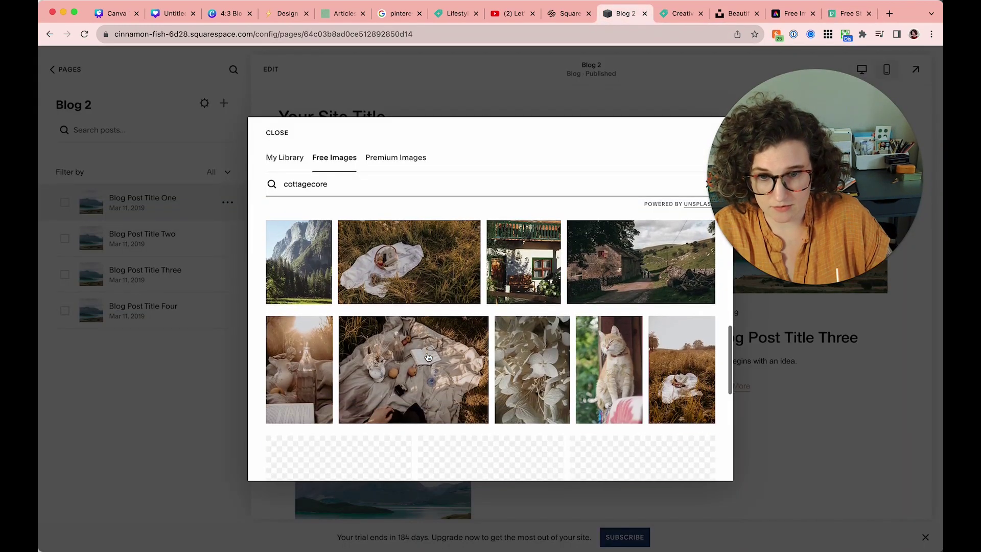
left_click(309, 381)
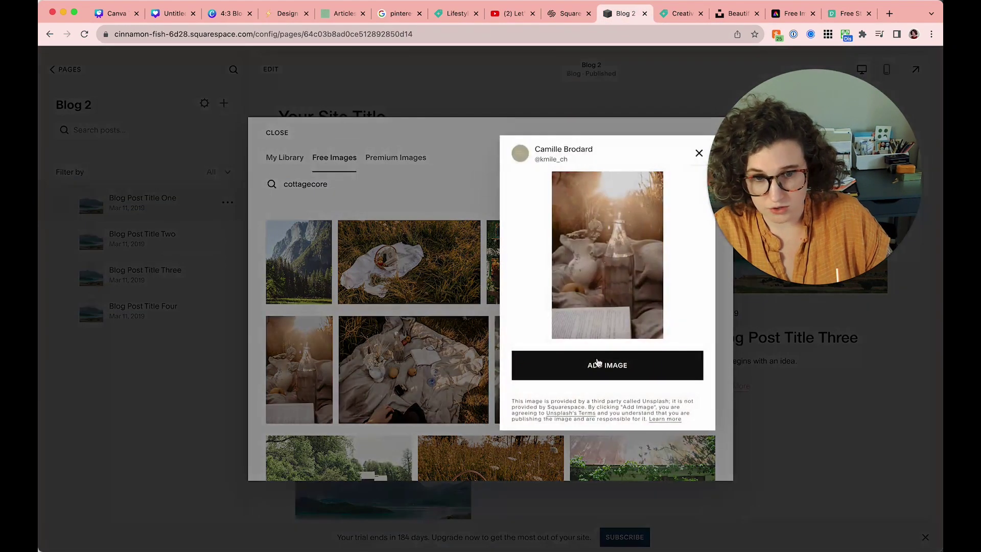
left_click(327, 178)
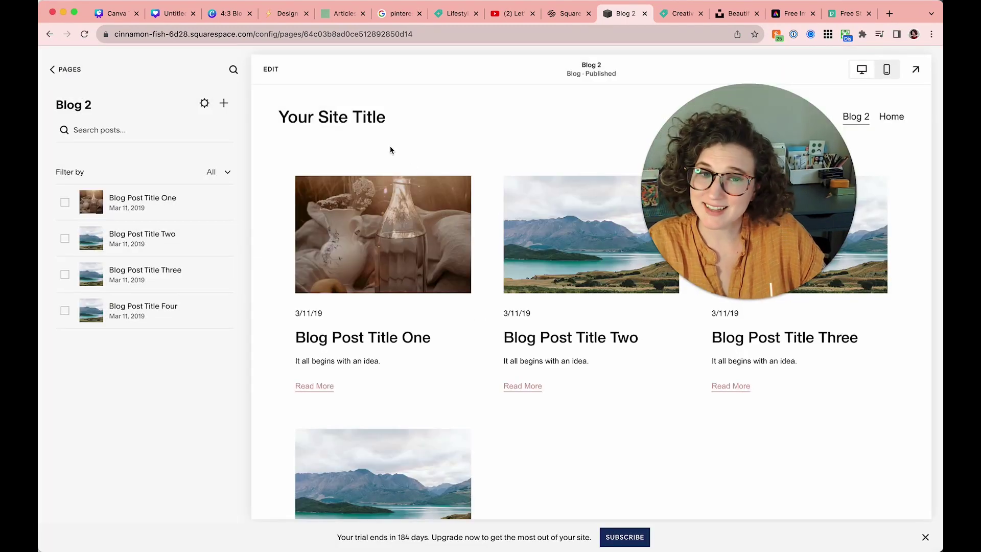
- Preview the Blog Post Title One post with its new featured image
left_click(350, 339)
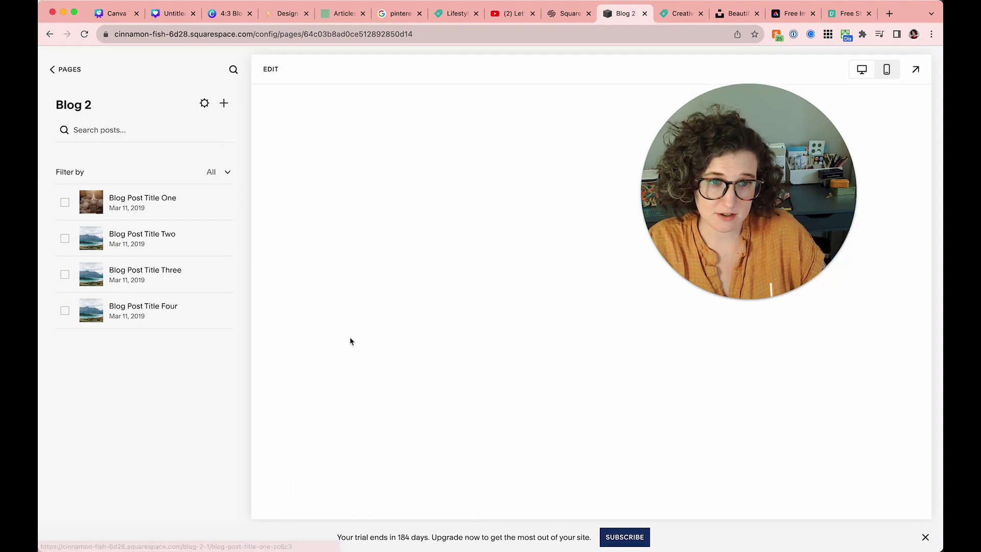
scroll(405, 292, "down", 3)
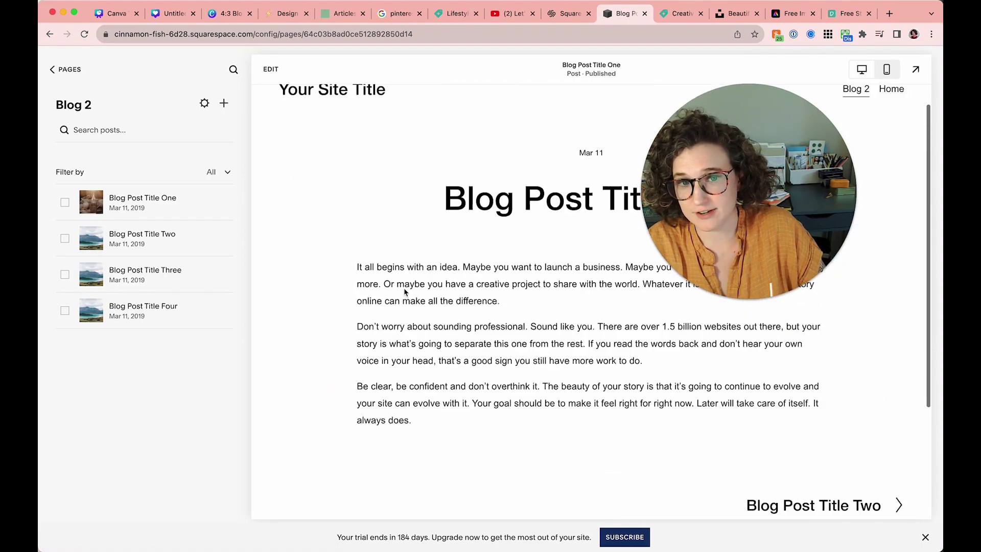
scroll(404, 293, "down", 4)
scroll(404, 292, "up", 4)
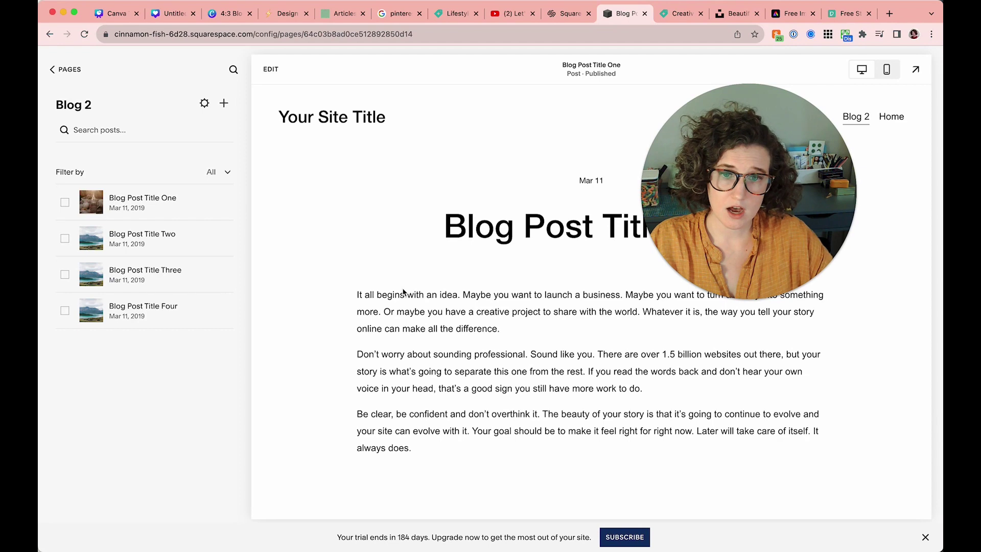
scroll(395, 284, "down", 5)
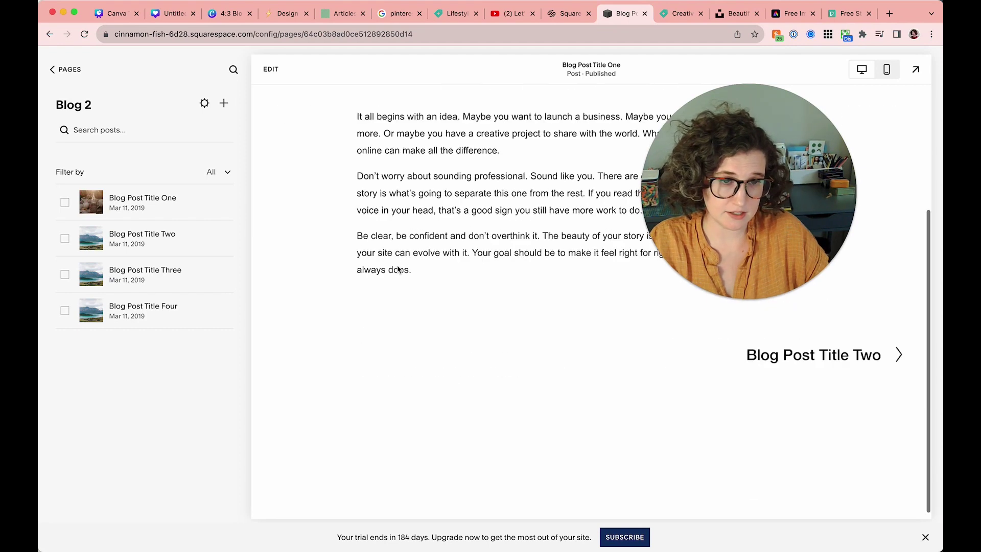
scroll(398, 269, "up", 5)
left_click(224, 14)
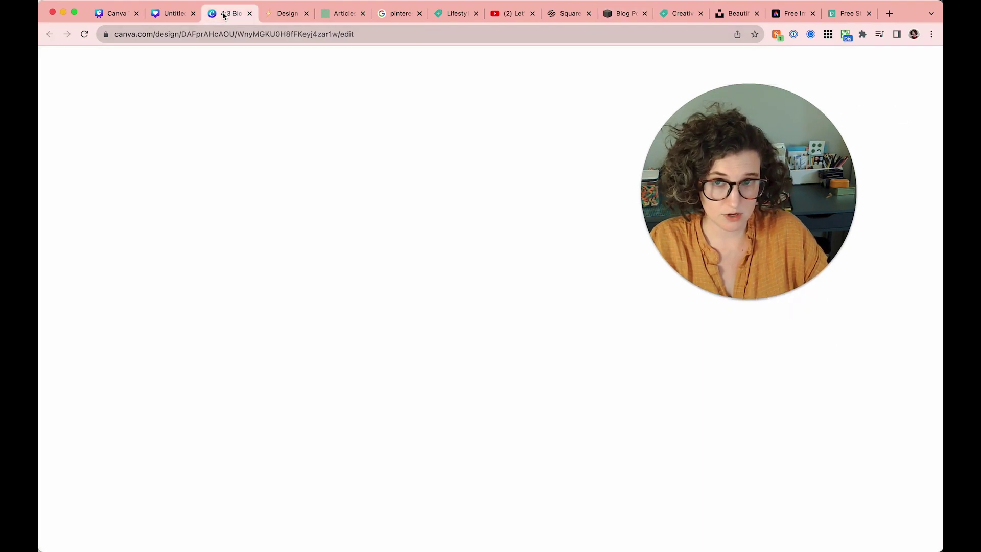
- Compare the 2:3, 4:3 and 3:2 boxes on the Canva Tip Weekly image ratio page
left_click(97, 16)
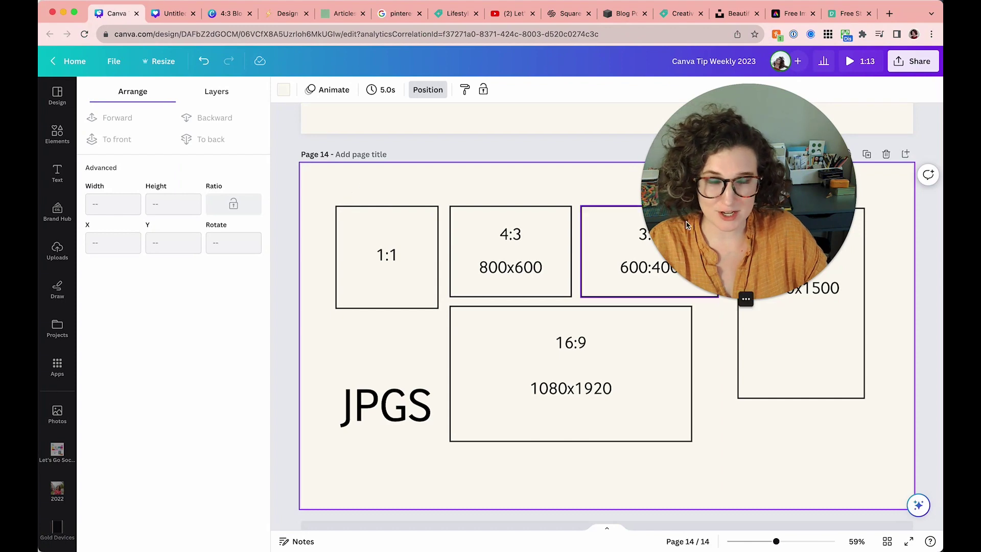
left_click_drag(686, 224, 402, 274)
left_click_drag(796, 190, 853, 333)
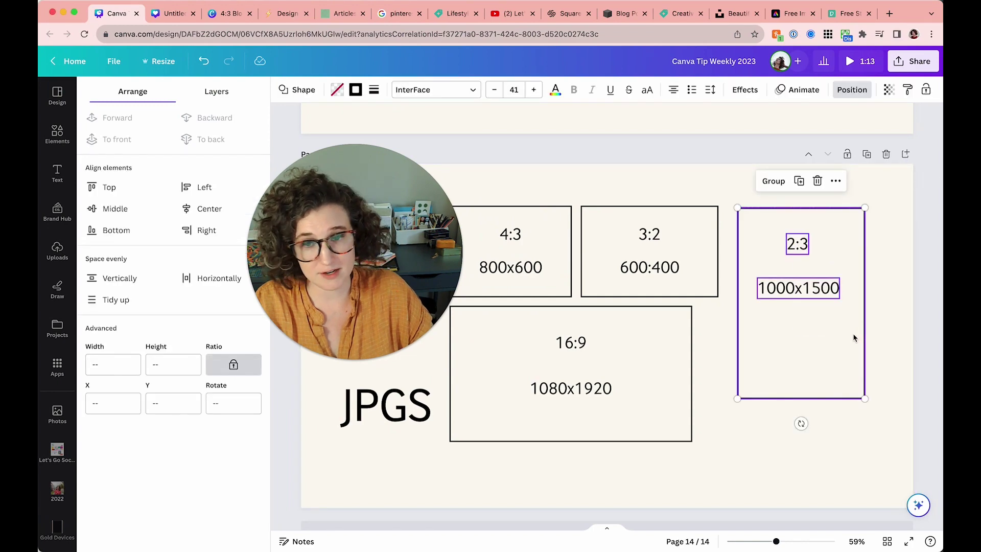
left_click(718, 318)
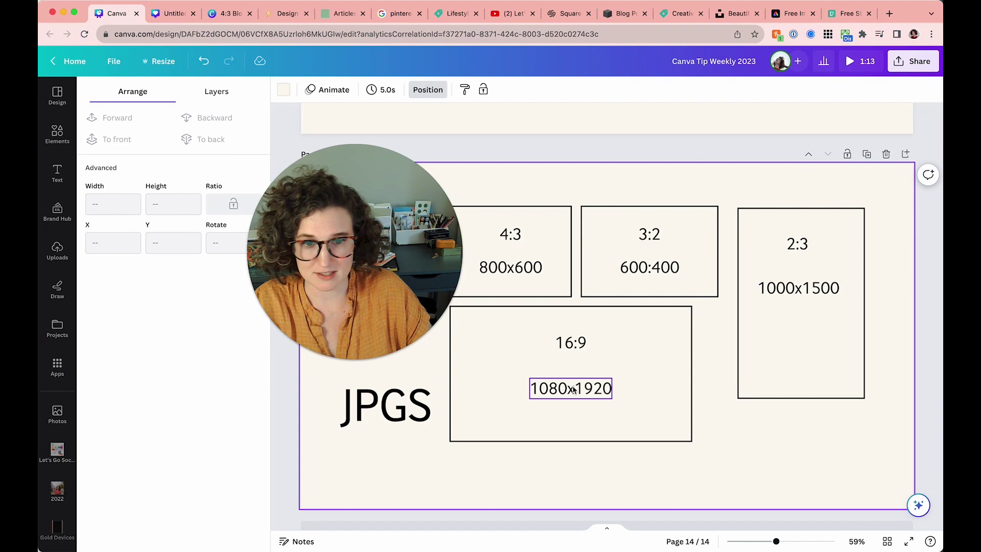
left_click_drag(508, 188, 668, 280)
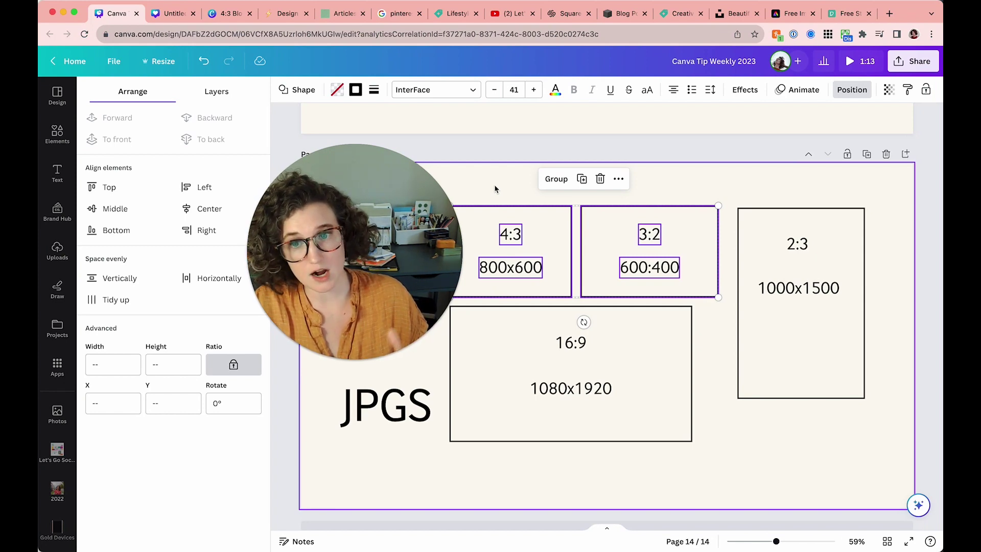
key("super+3")
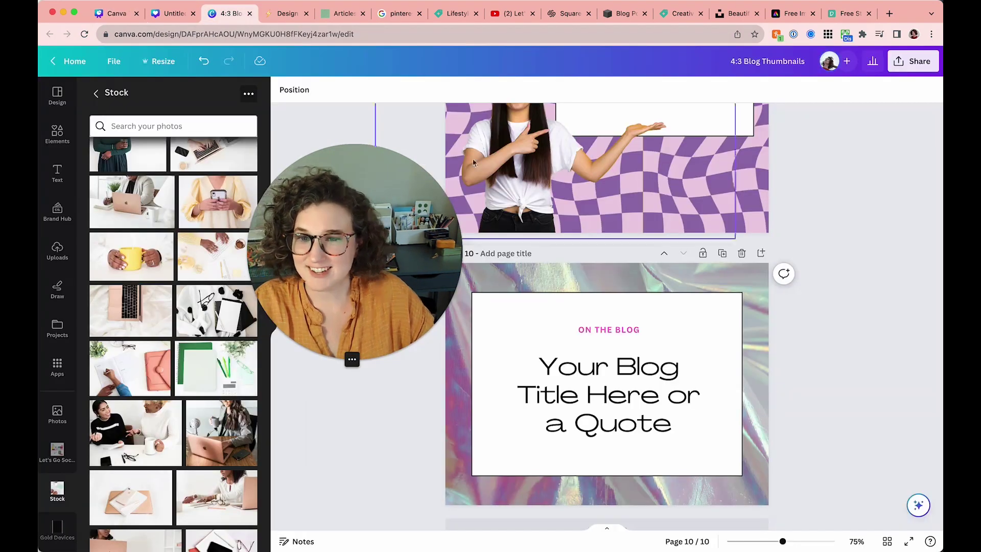
- Delete the tray photo from page 1, leaving the darkened wine-glass background behind the title
scroll(535, 301, "up", 20)
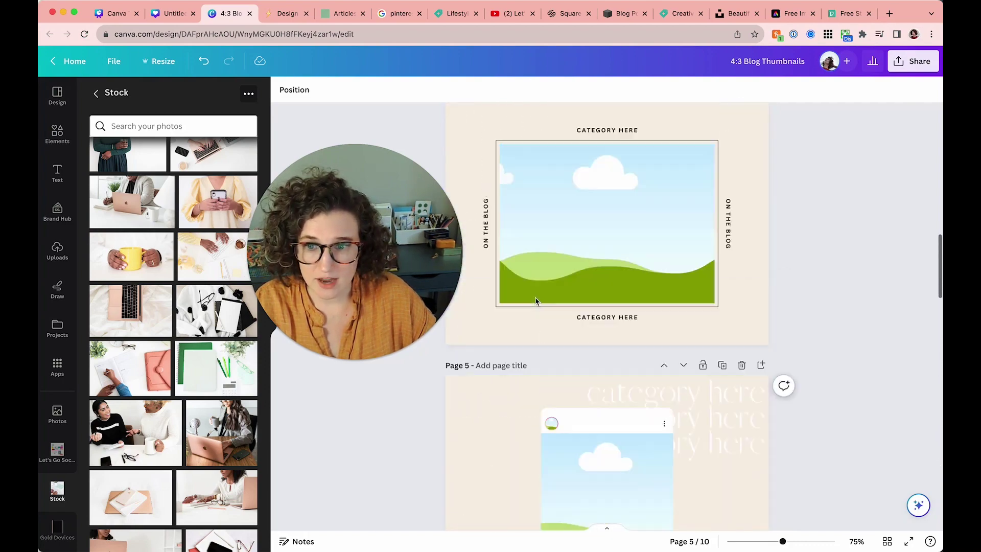
scroll(535, 301, "up", 10)
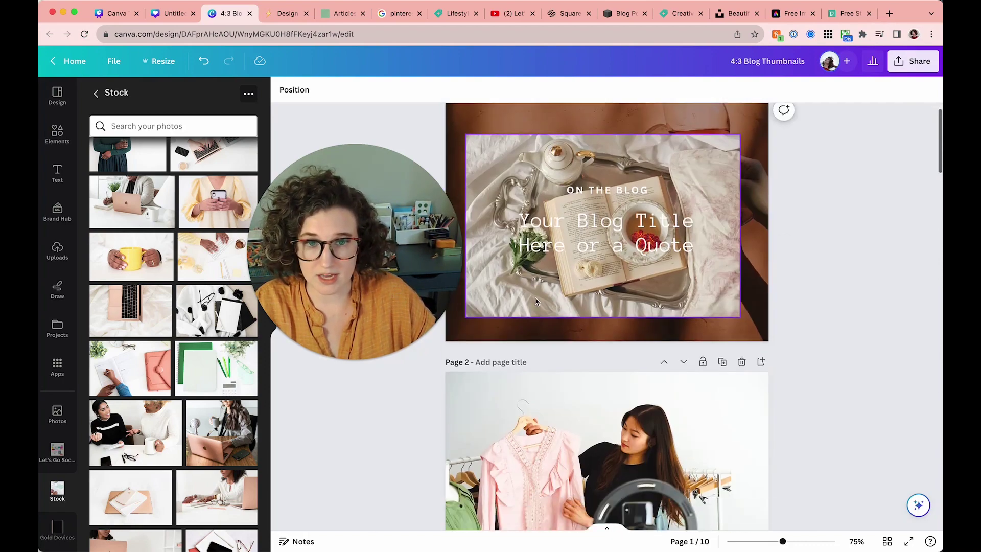
scroll(536, 301, "up", 3)
left_click(639, 329)
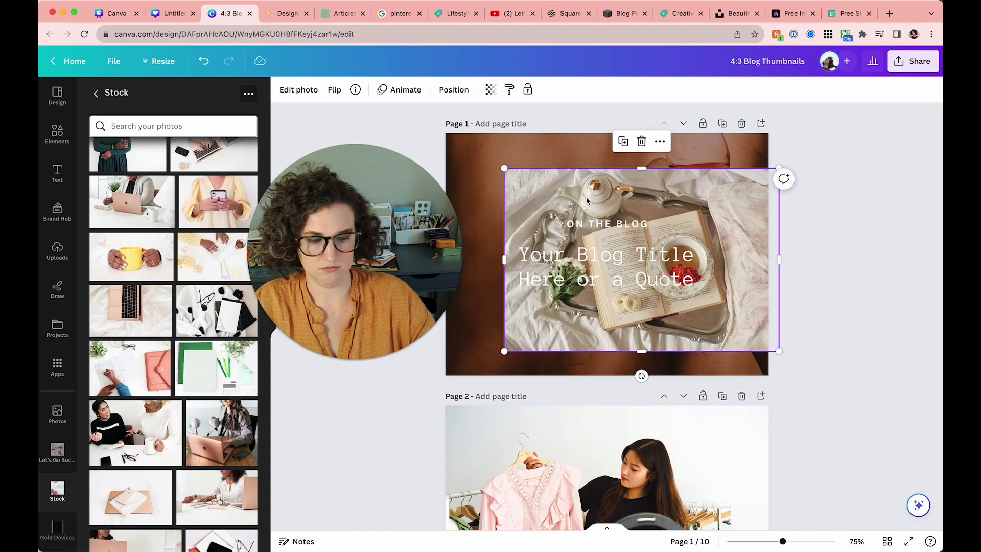
key("Delete")
scroll(607, 317, "down", 20)
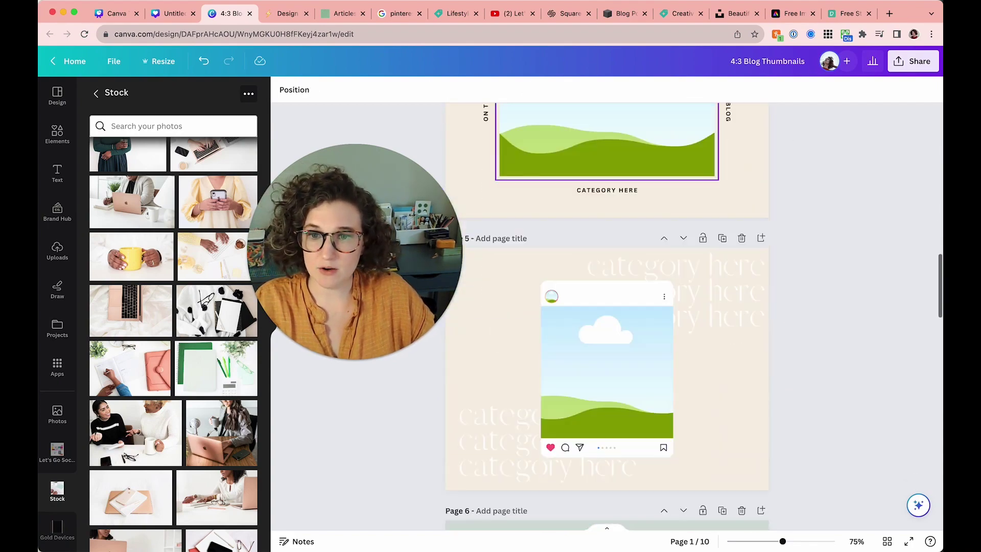
scroll(607, 317, "down", 8)
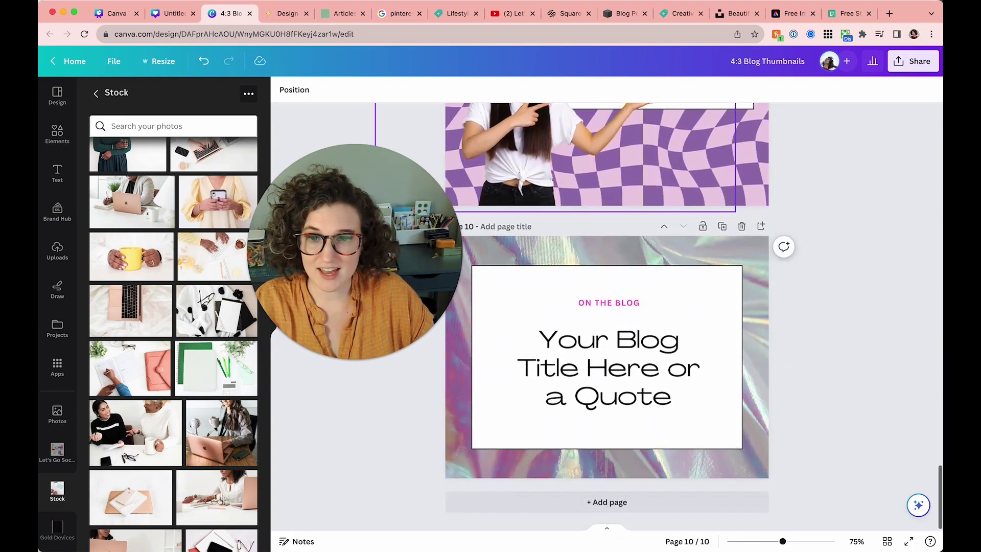
scroll(607, 317, "up", 20)
scroll(607, 317, "up", 15)
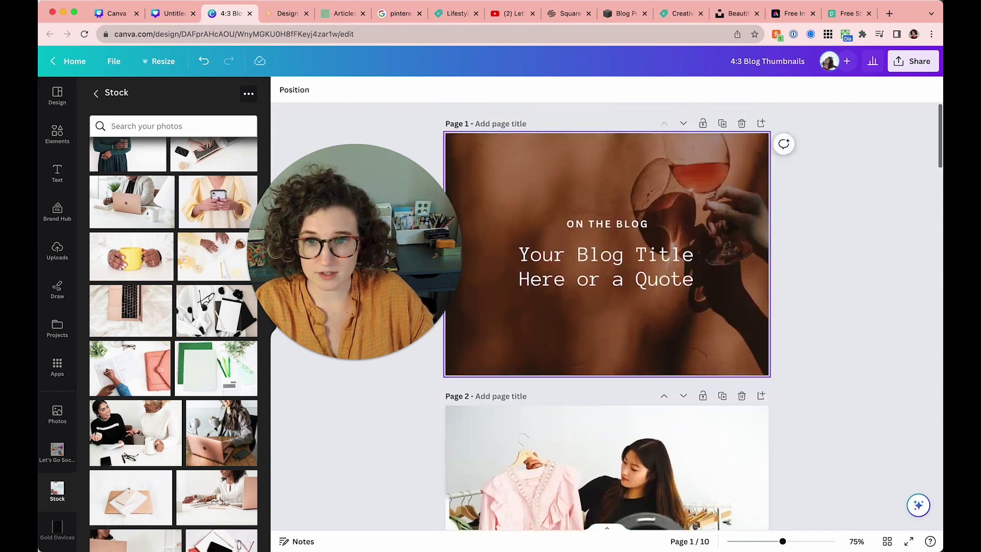